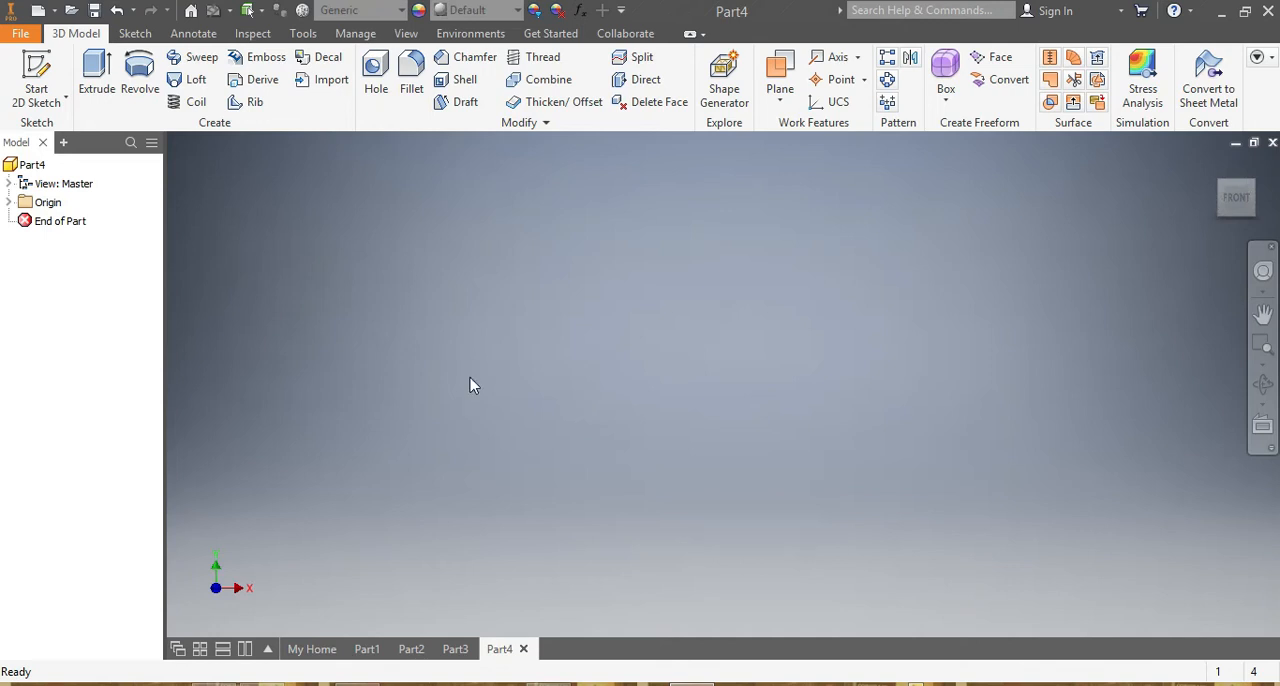
# Start a 2D sketch on the YZ plane and draw a rectangle about 15 by 13 mm standing on the horizontal axis.
pyautogui.click(134, 33)
pyautogui.click(232, 92)
pyautogui.click(616, 305)
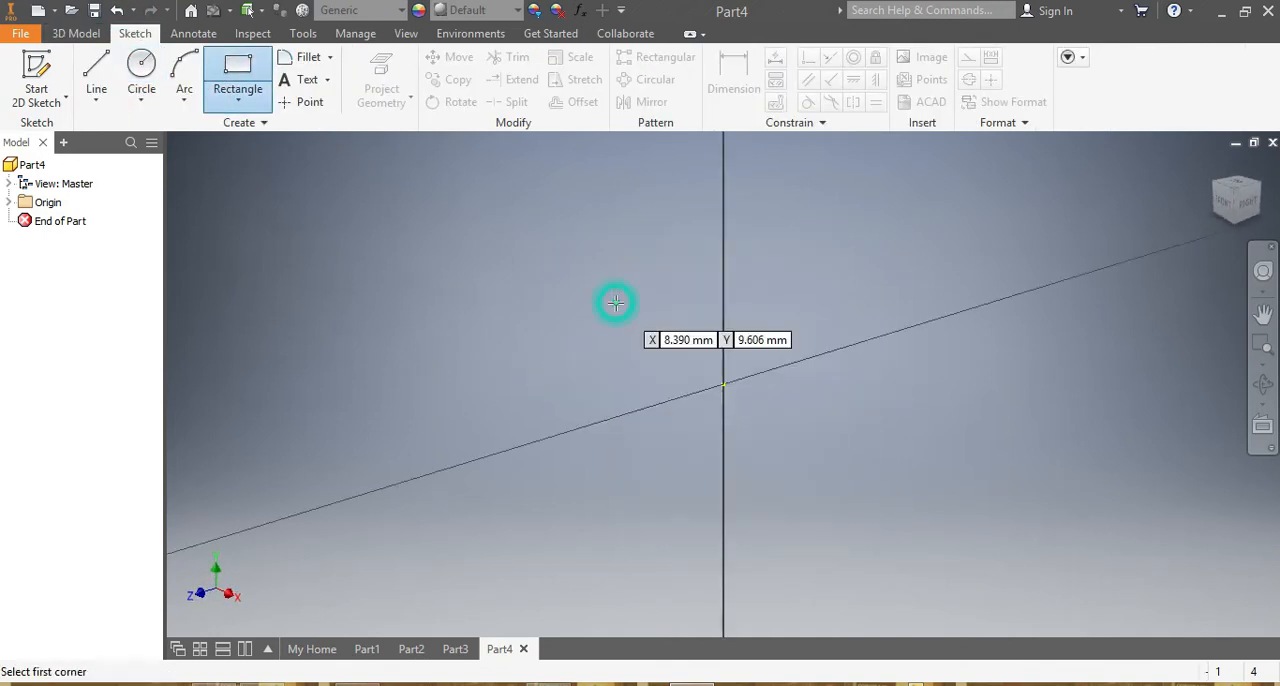
pyautogui.click(591, 190)
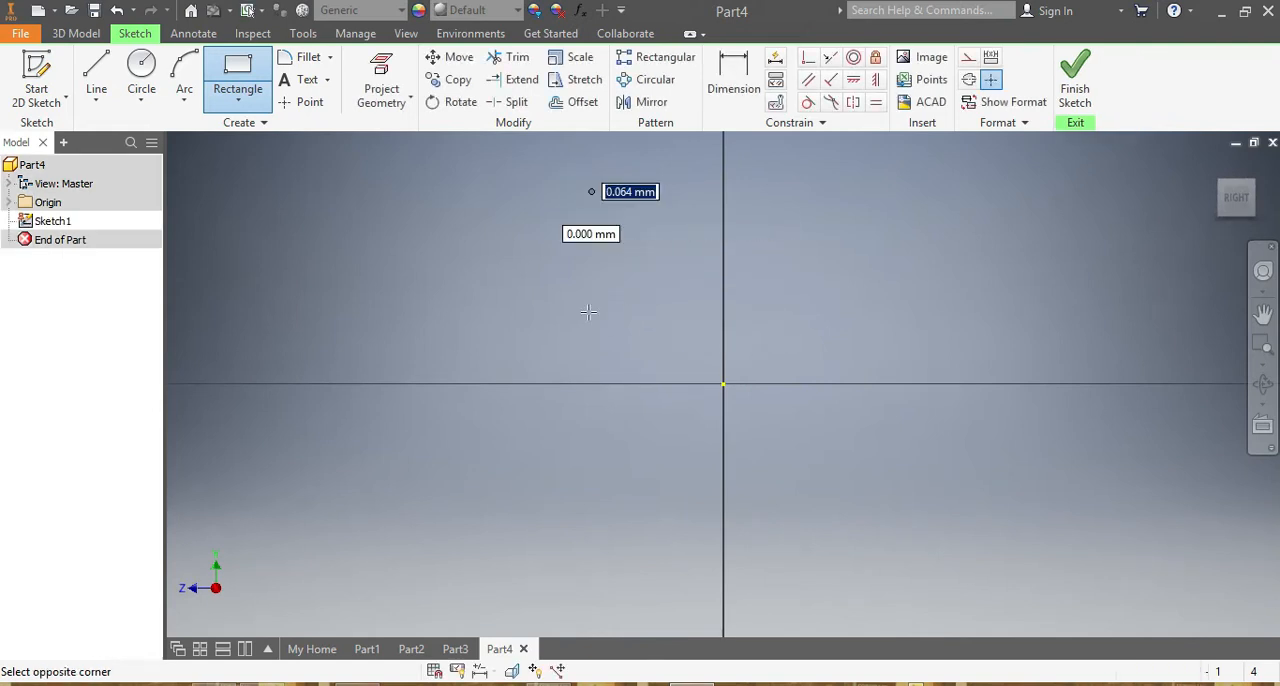
pyautogui.click(816, 384)
# Dimension the rectangle's height to 40 mm.
pyautogui.click(734, 80)
pyautogui.click(816, 233)
pyautogui.click(926, 237)
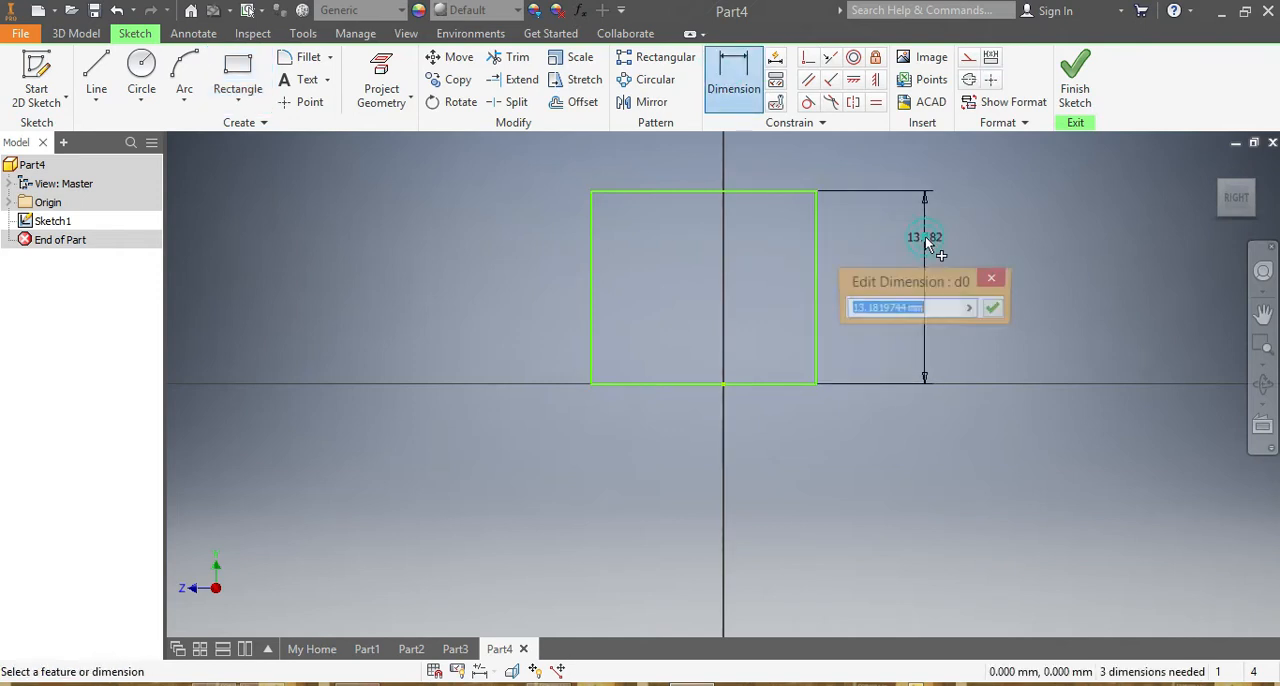
pyautogui.write('40')
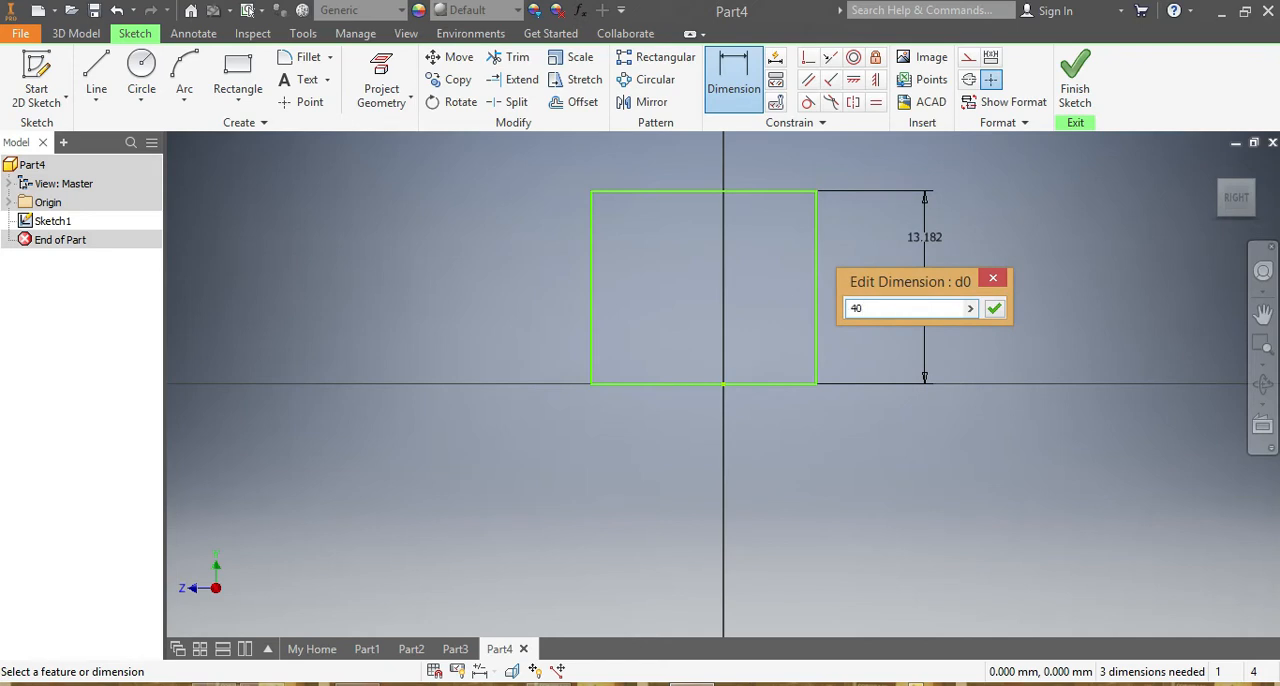
pyautogui.press('Return')
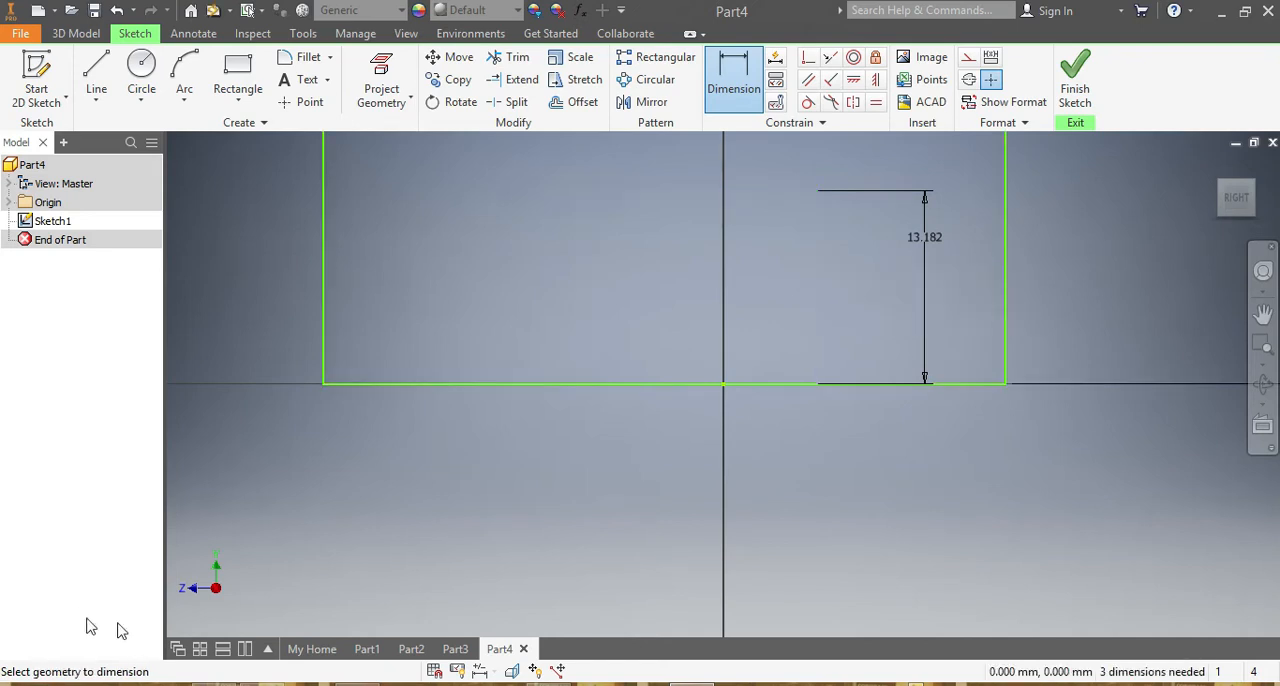
pyautogui.scroll(5, 657, 336)
pyautogui.scroll(4, 688, 200)
pyautogui.scroll(-2, 673, 168)
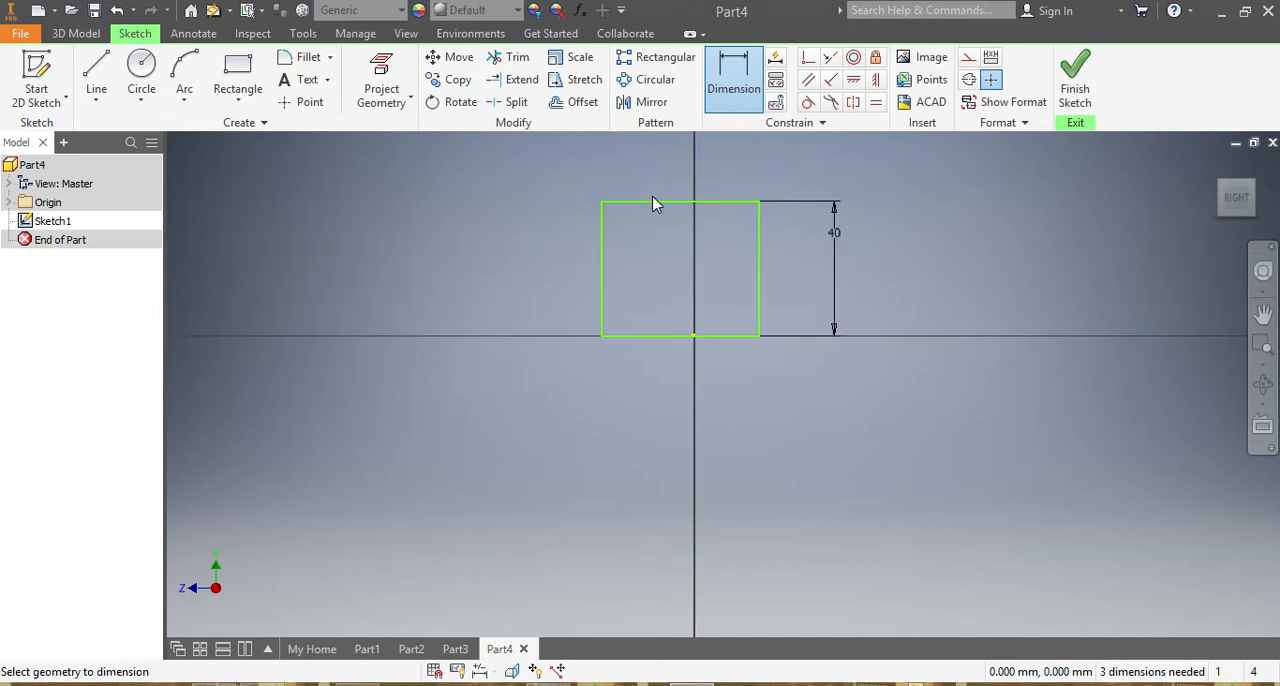
# Dimension the rectangle's width to 40 mm and its right edge 20 mm from the origin.
pyautogui.click(652, 202)
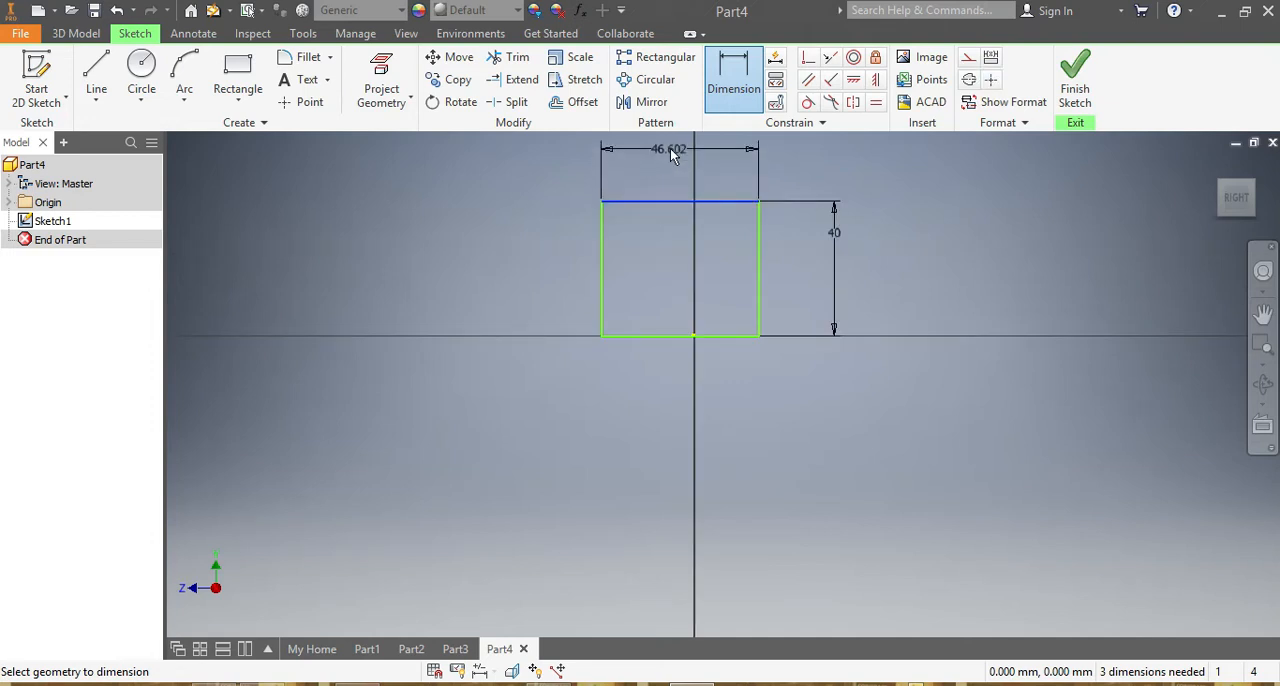
pyautogui.click(660, 162)
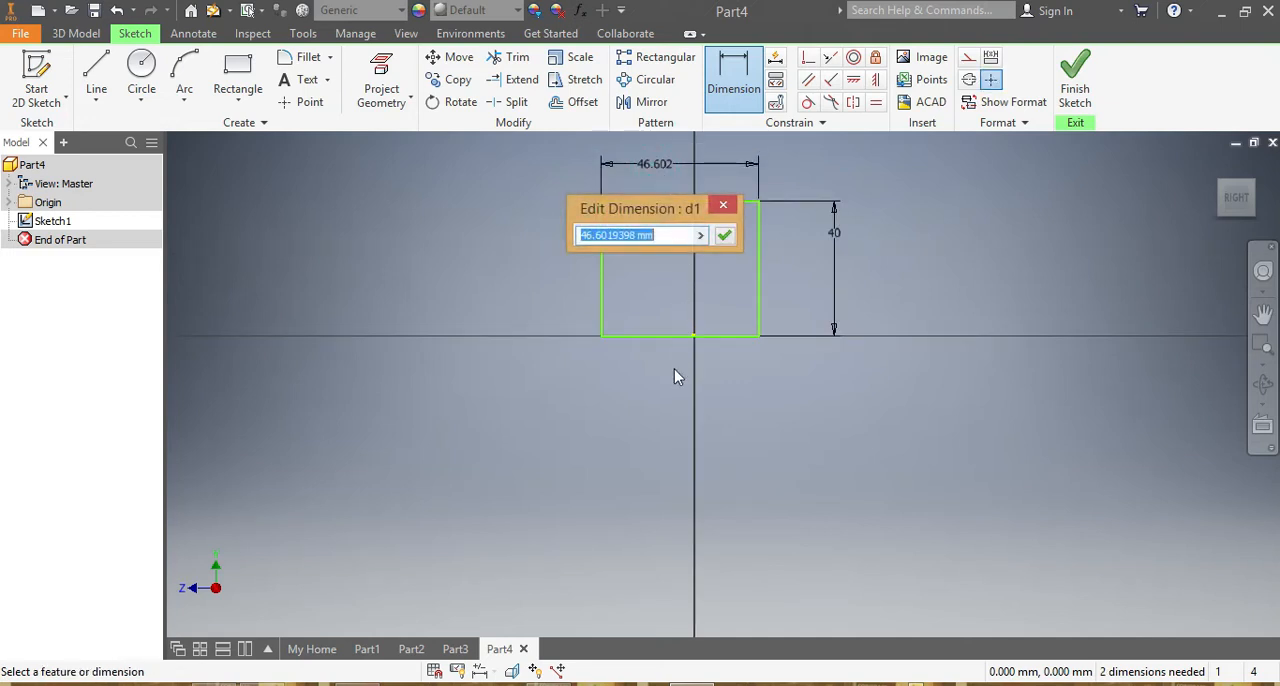
pyautogui.write('40')
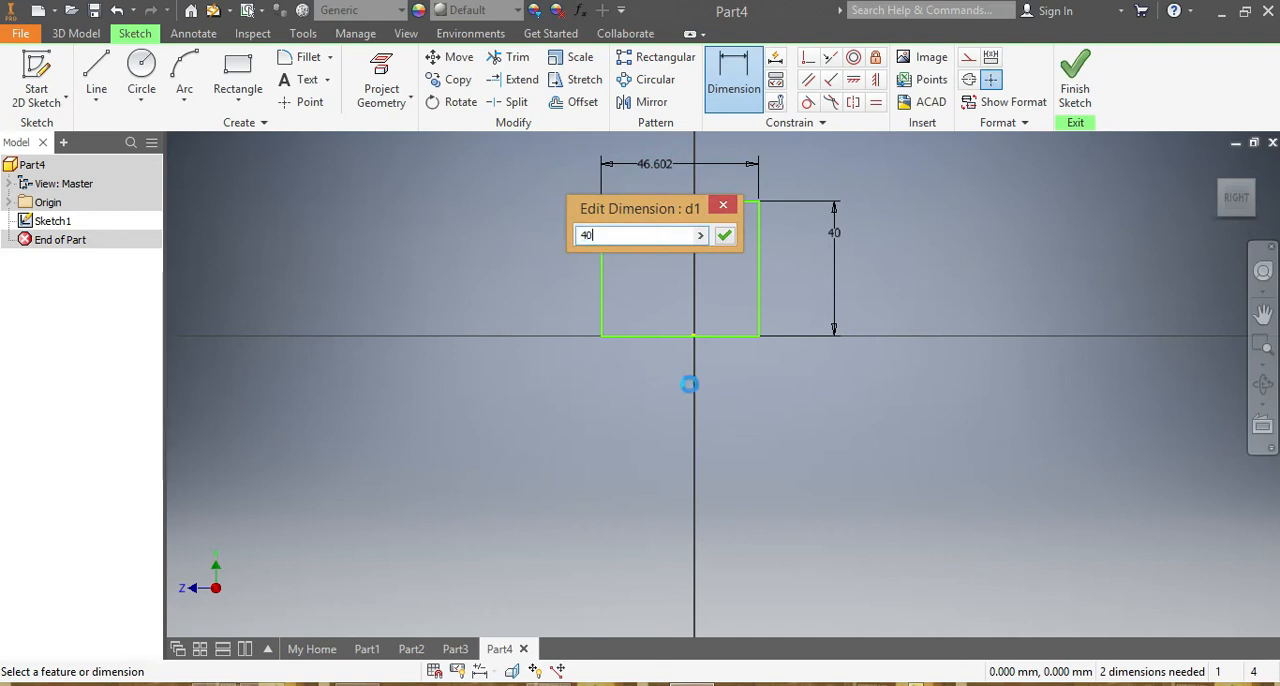
pyautogui.press('Return')
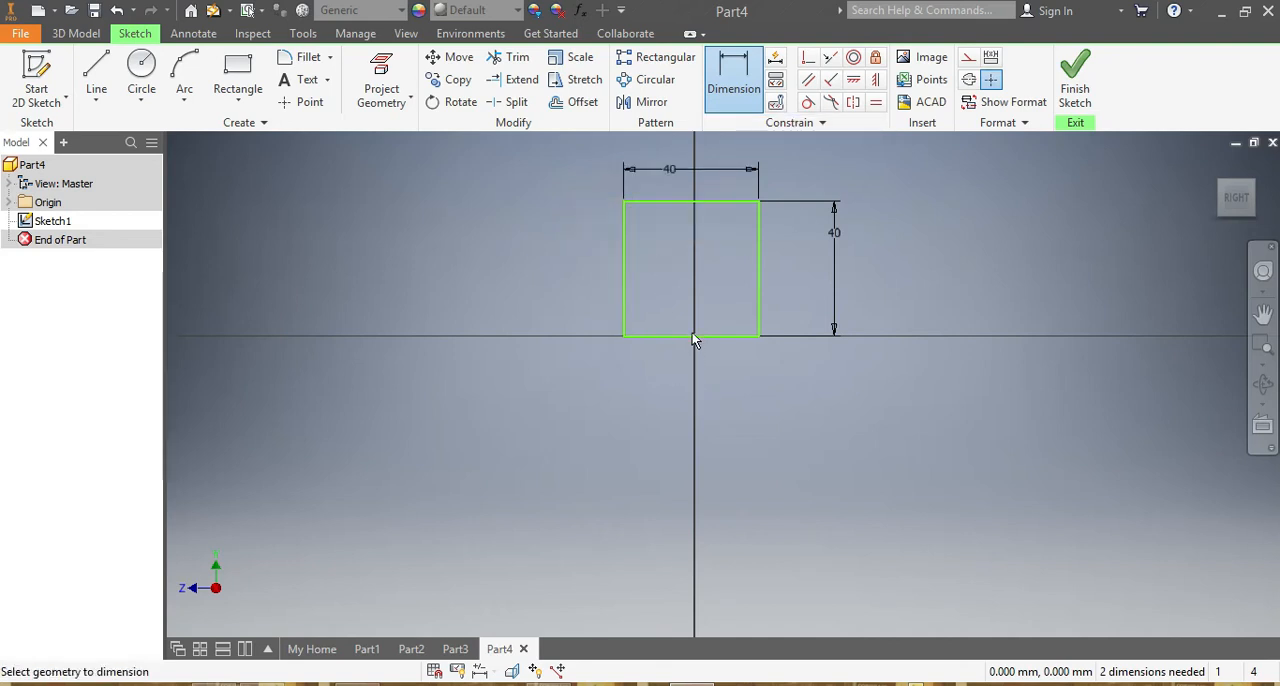
pyautogui.click(693, 335)
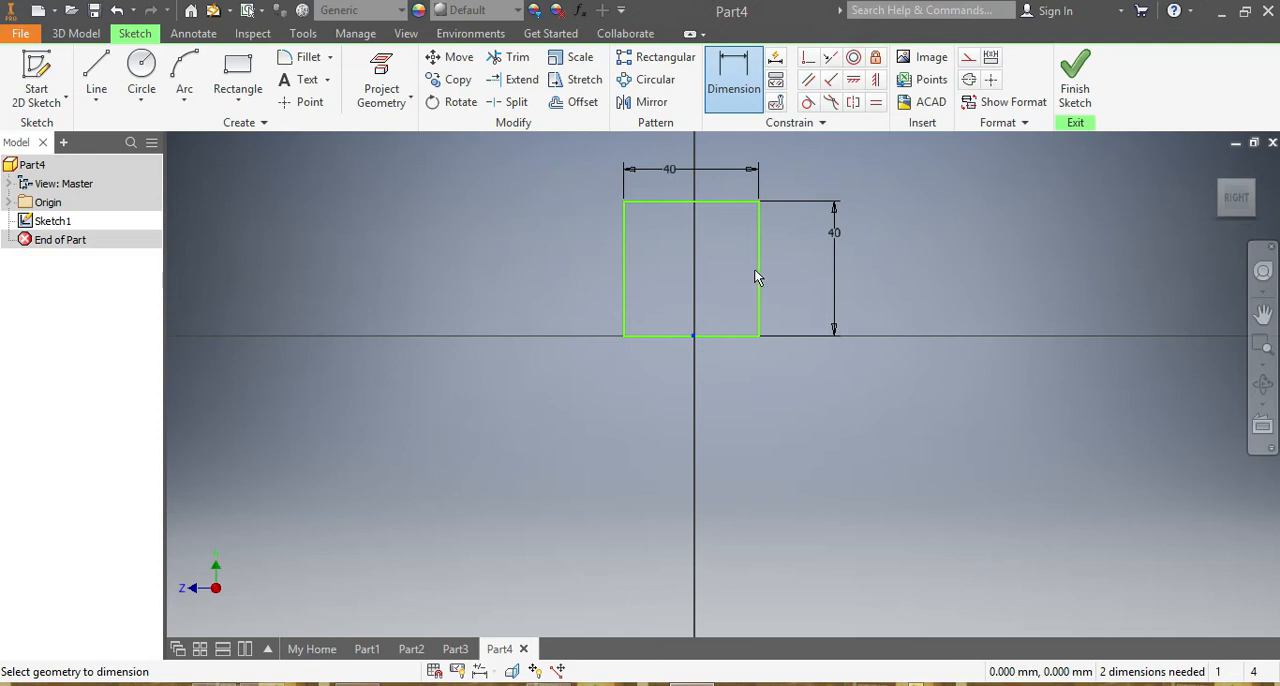
pyautogui.click(749, 413)
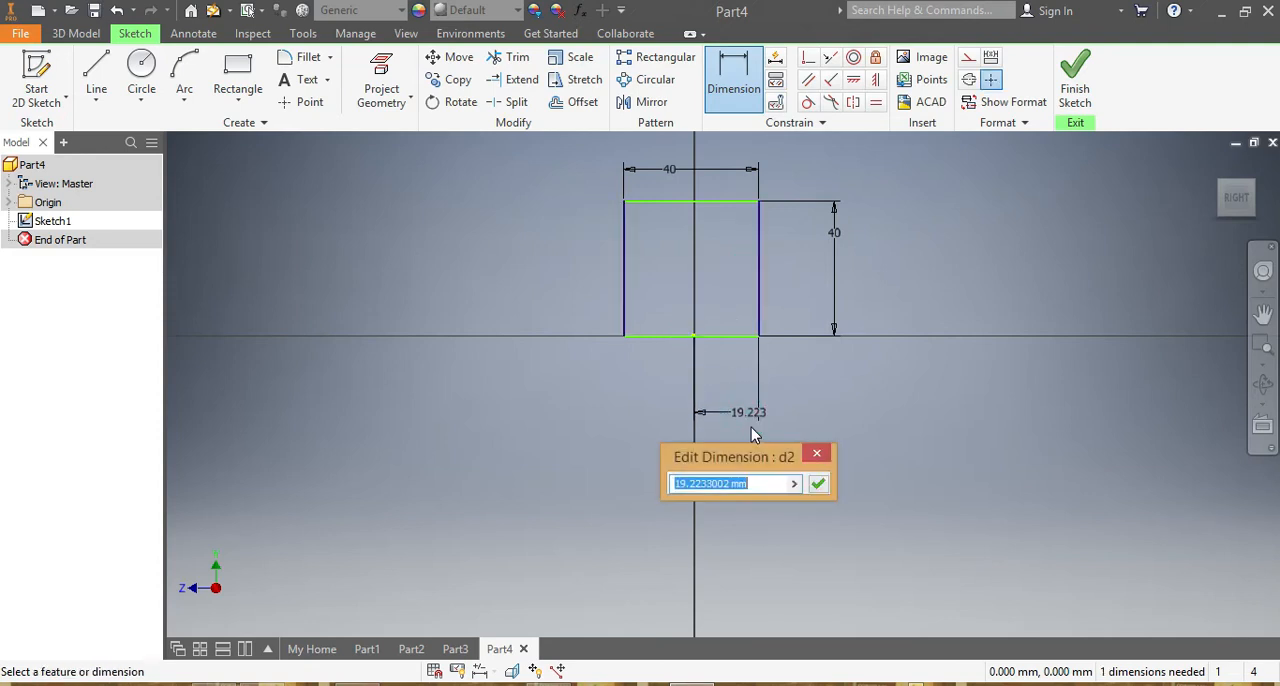
pyautogui.write('20')
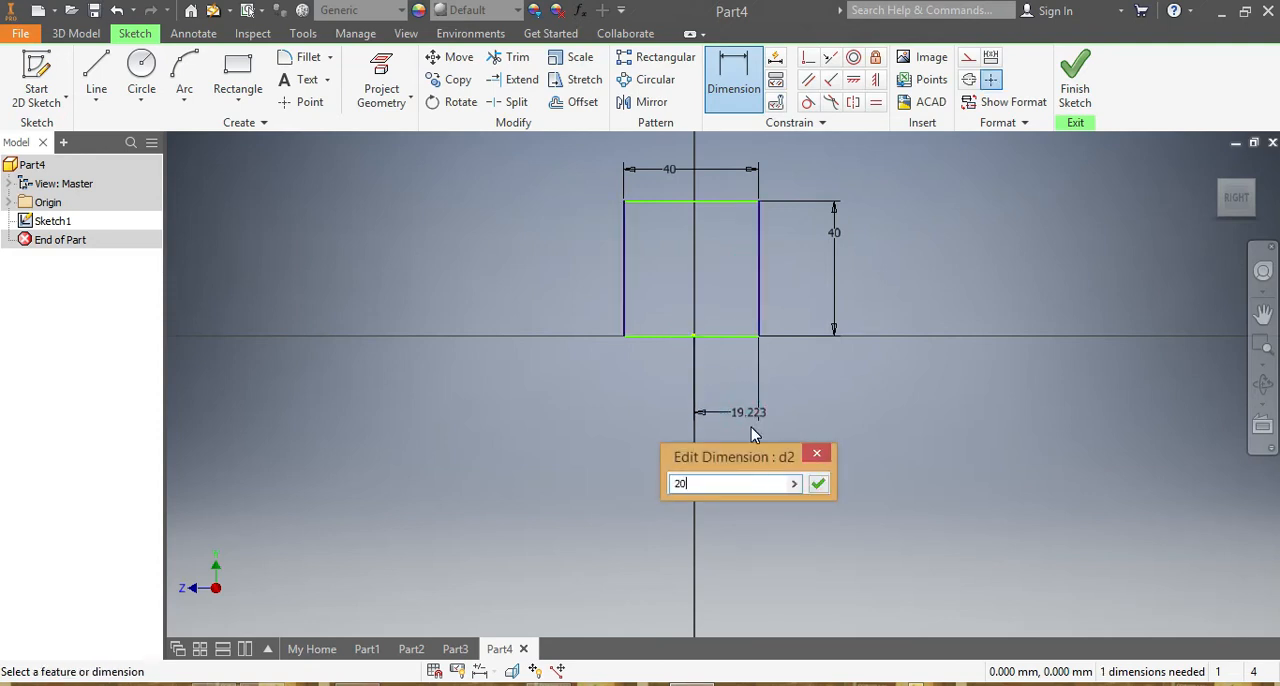
pyautogui.press('Return')
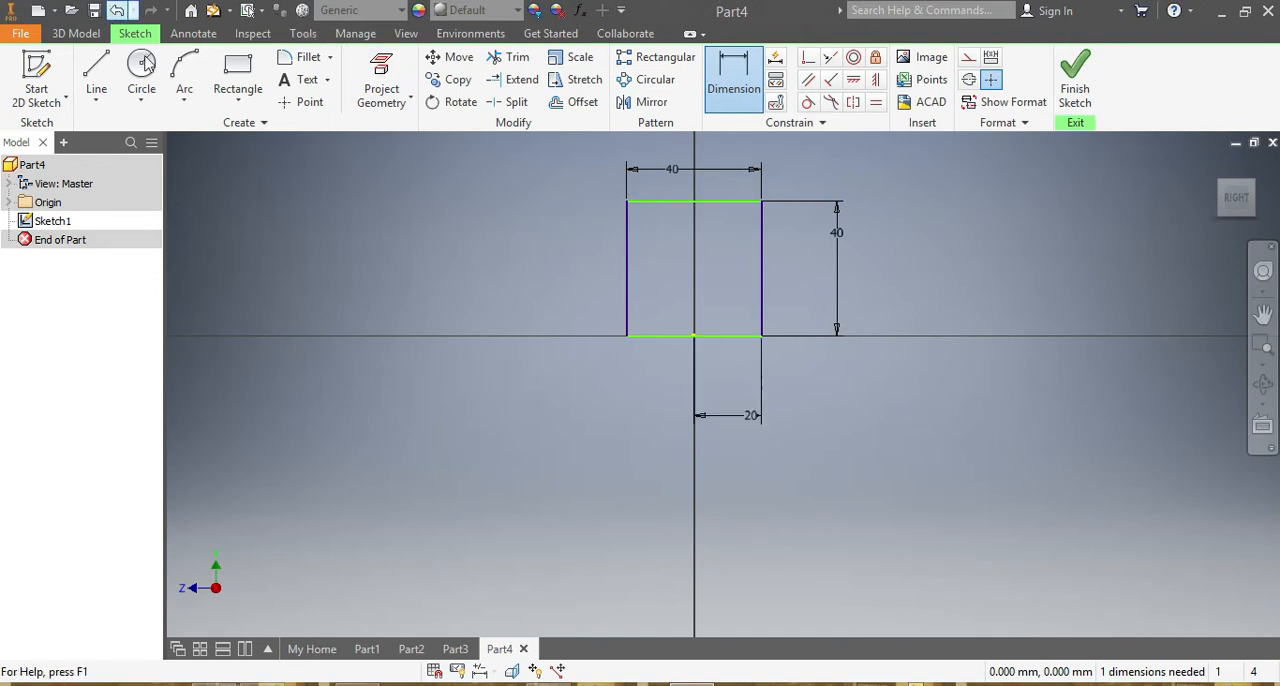
# Draw a second, wide rectangle about 108 by 11 mm across the base of the square, with its lower edge on the horizontal axis.
pyautogui.click(222, 68)
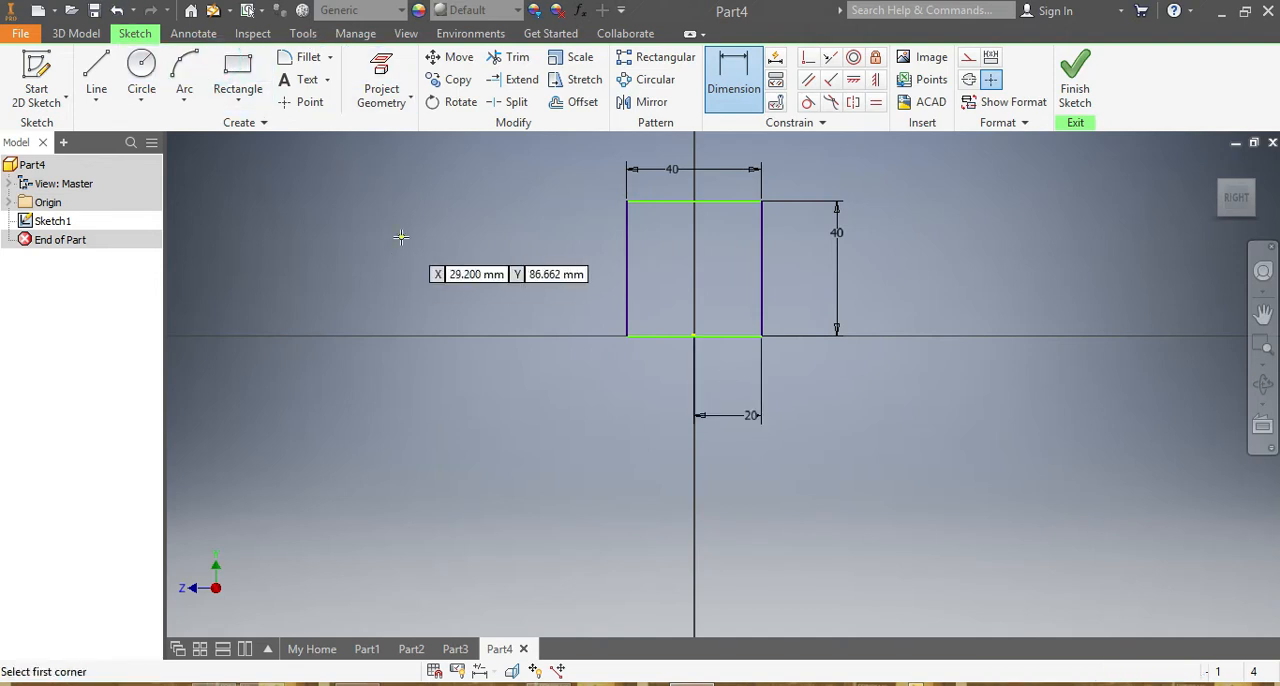
pyautogui.click(504, 299)
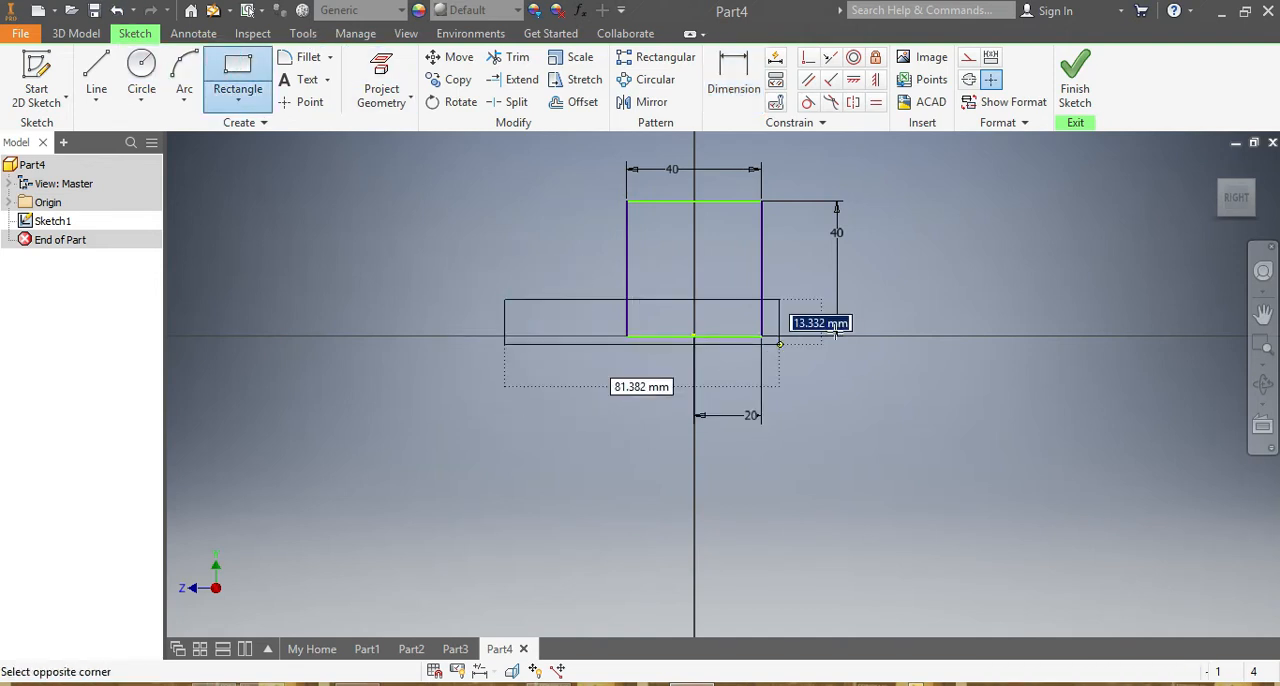
pyautogui.click(870, 337)
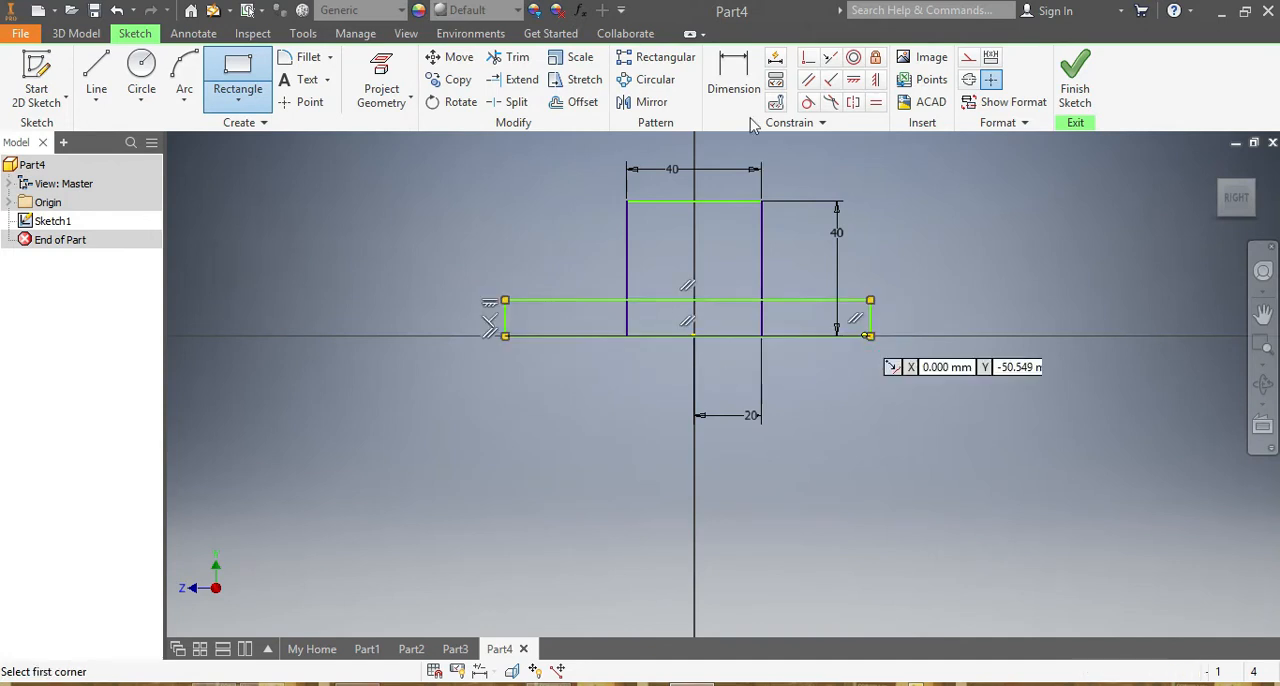
# Dimension the base rectangle's length to 80 mm.
pyautogui.click(740, 66)
pyautogui.click(545, 336)
pyautogui.click(592, 439)
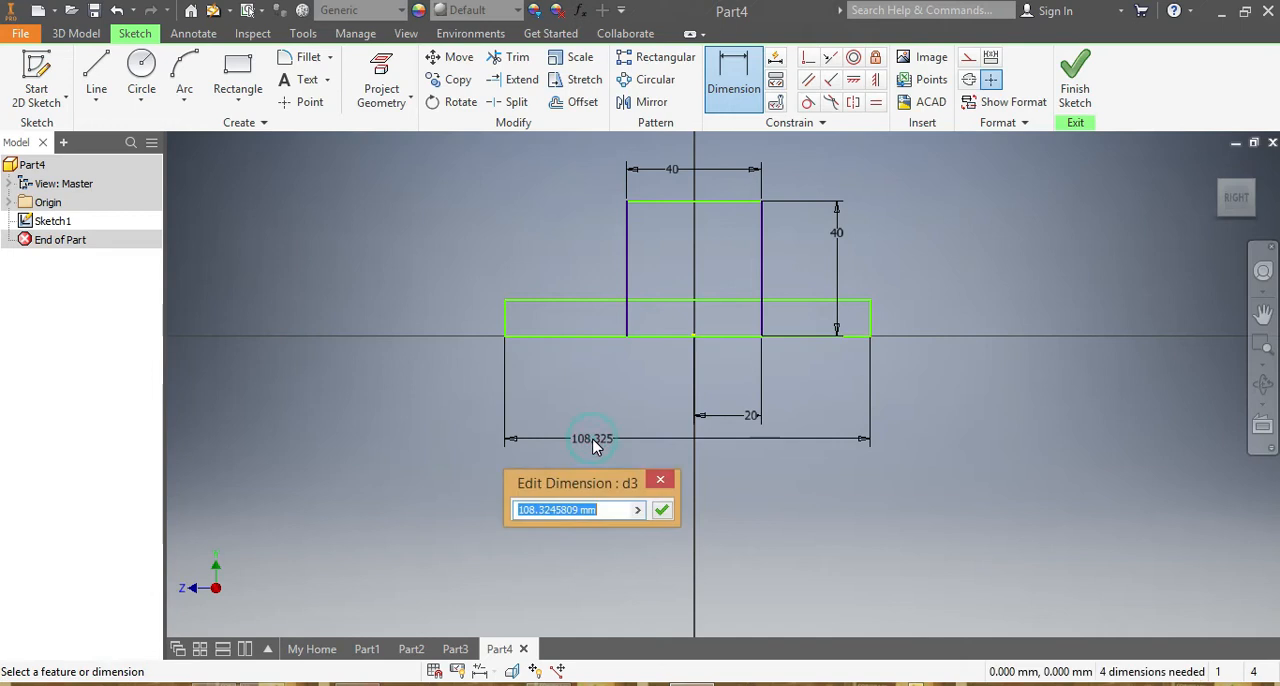
pyautogui.write('80')
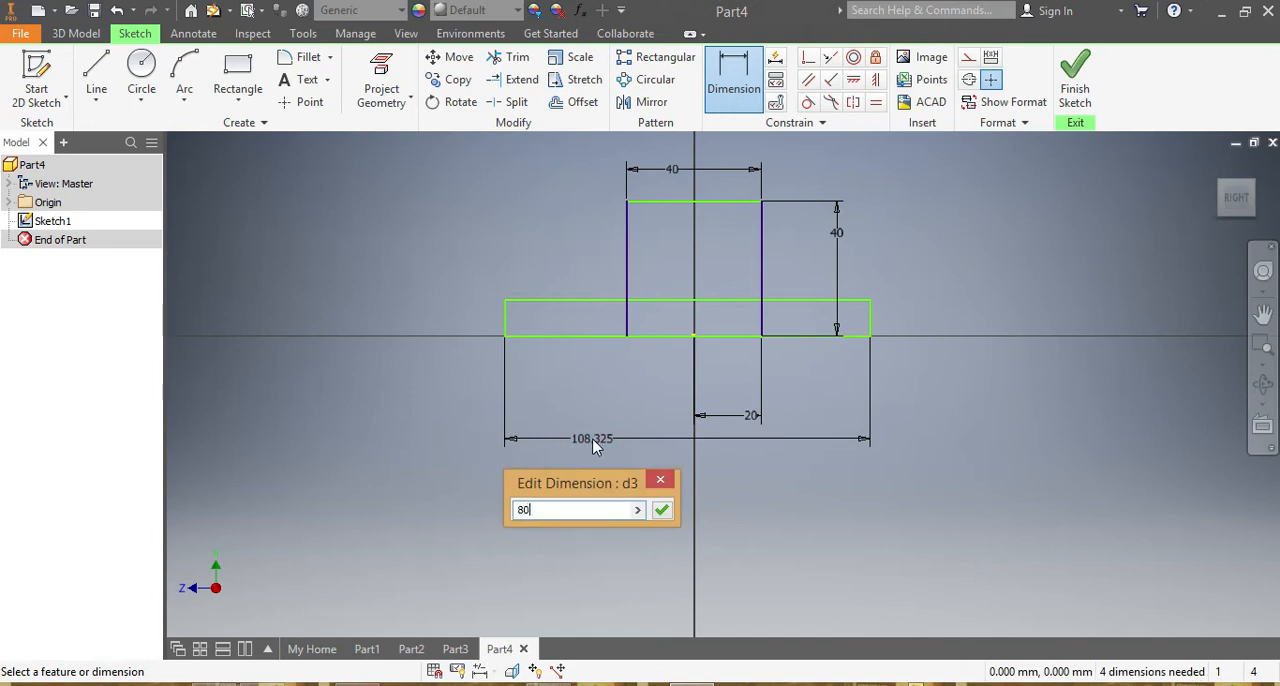
pyautogui.press('Return')
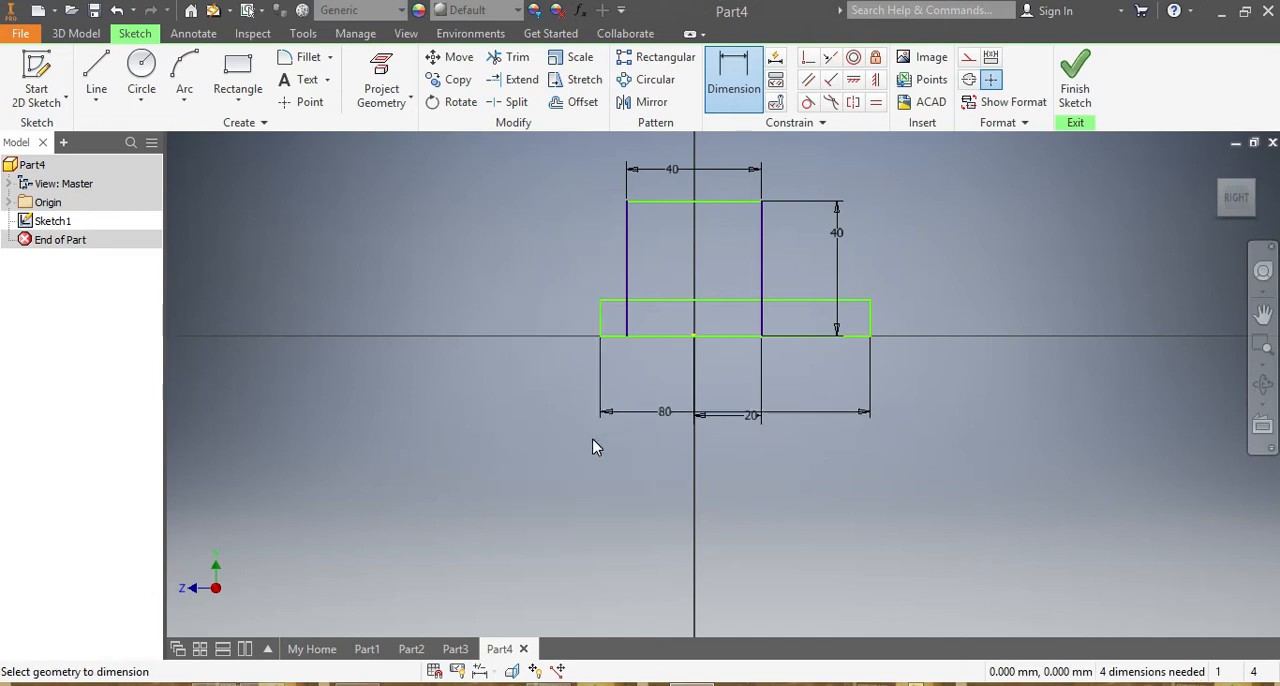
# Dimension the base rectangle's left edge 40 mm from the origin to centre it.
pyautogui.click(600, 322)
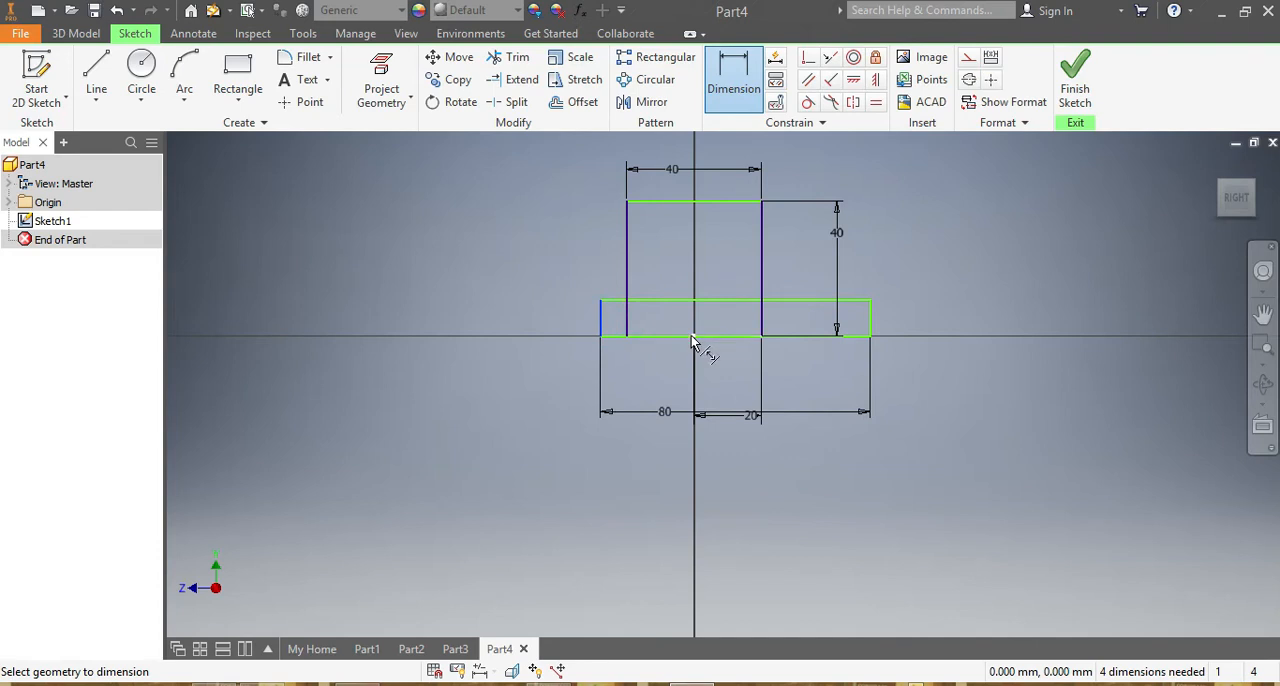
pyautogui.click(666, 383)
pyautogui.click(667, 382)
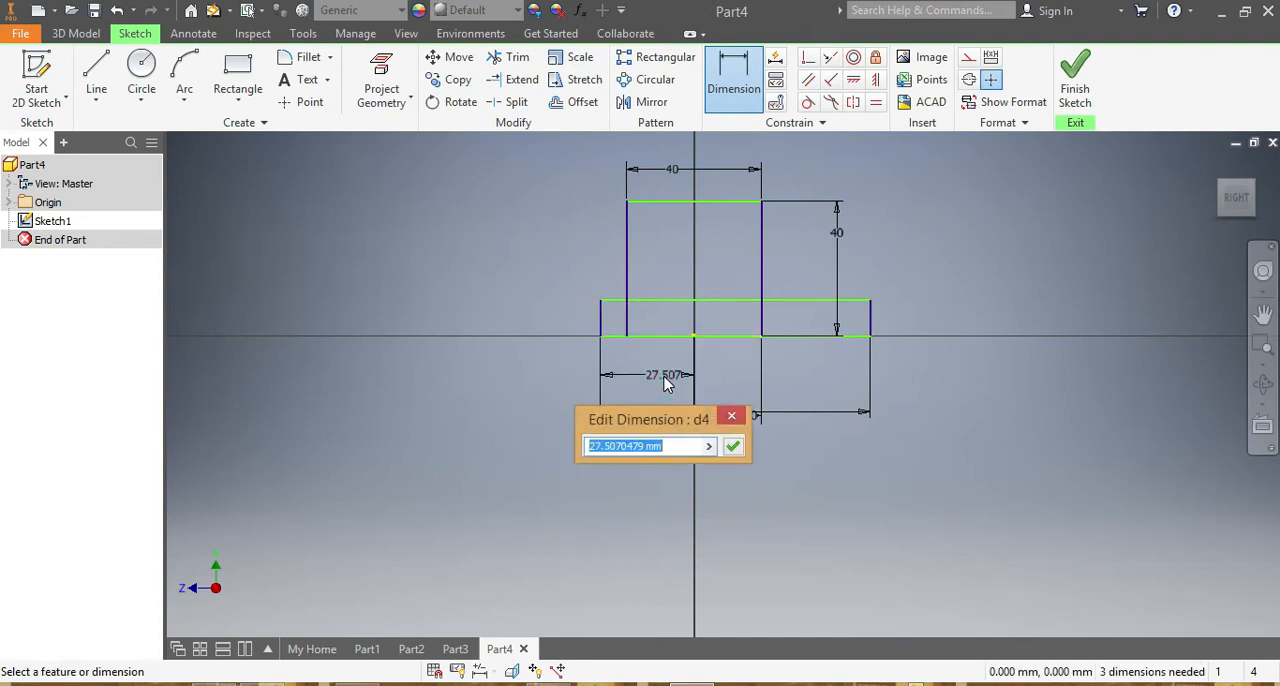
pyautogui.write('40')
pyautogui.press('Return')
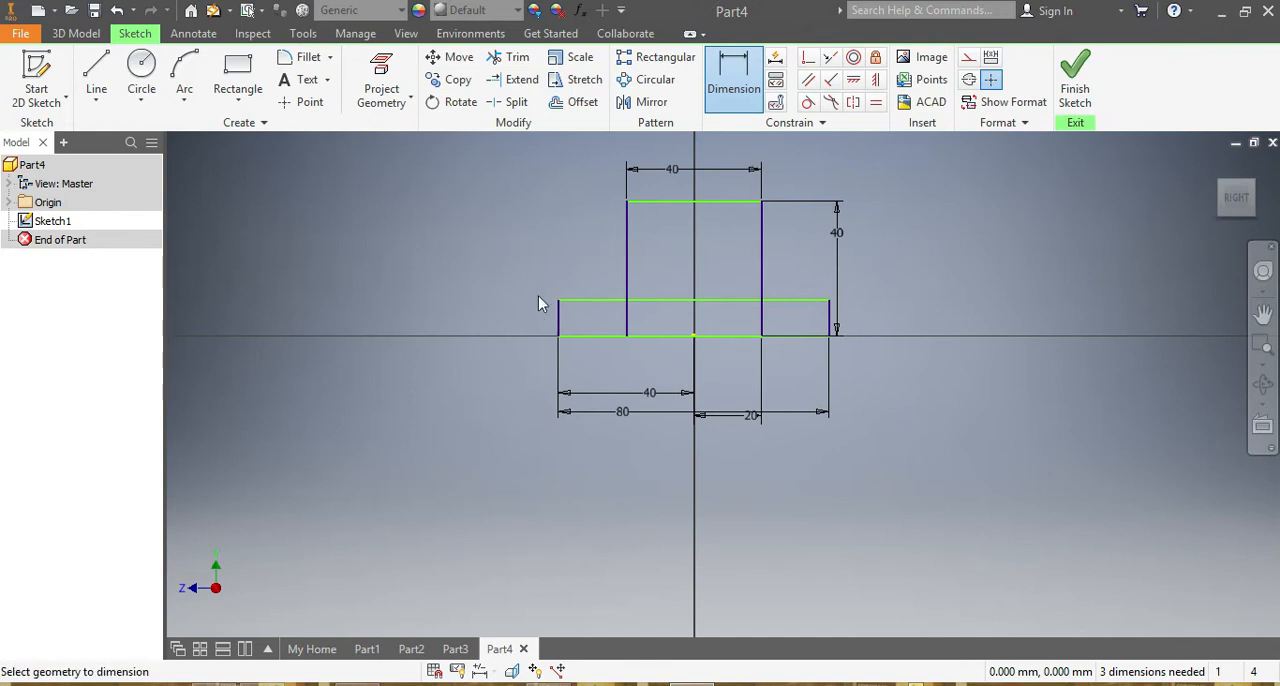
# Dimension the base rectangle's height to 10 mm.
pyautogui.click(556, 318)
pyautogui.click(521, 315)
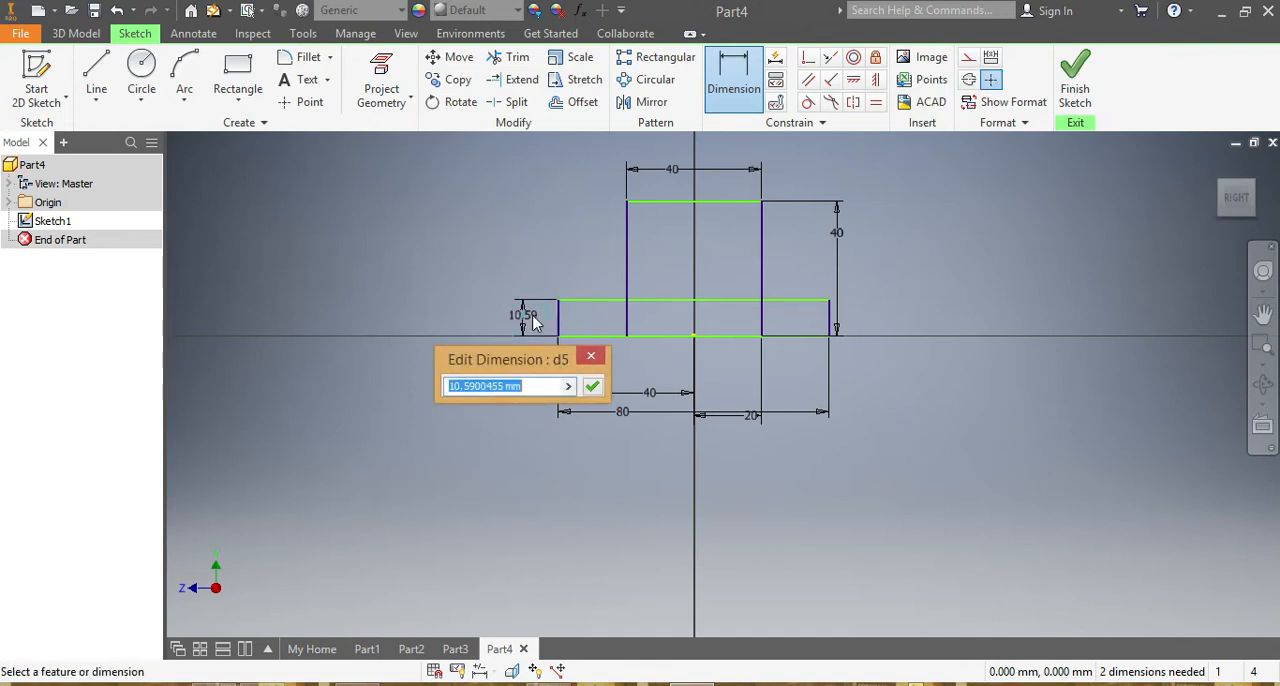
pyautogui.write('10')
pyautogui.press('Return')
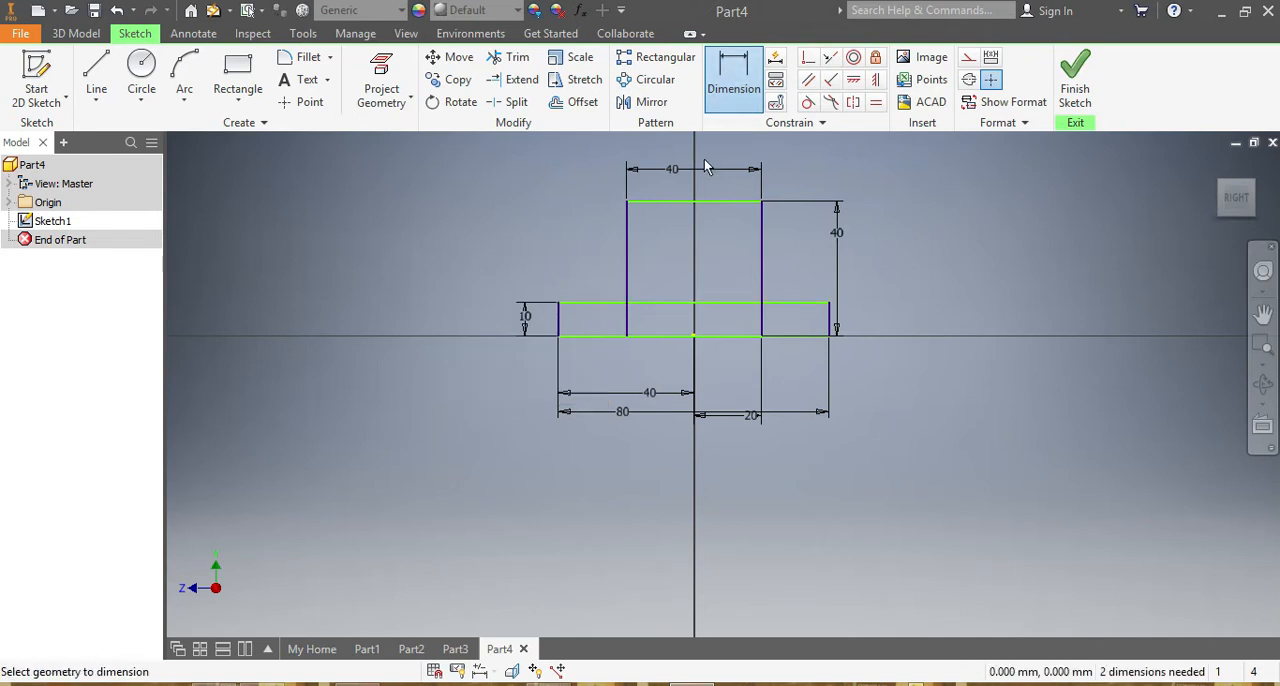
# Draw two concentric circles at the midpoint of the square's top edge, one 40 mm in diameter through its corner and one about 21 mm.
pyautogui.scroll(3, 707, 170)
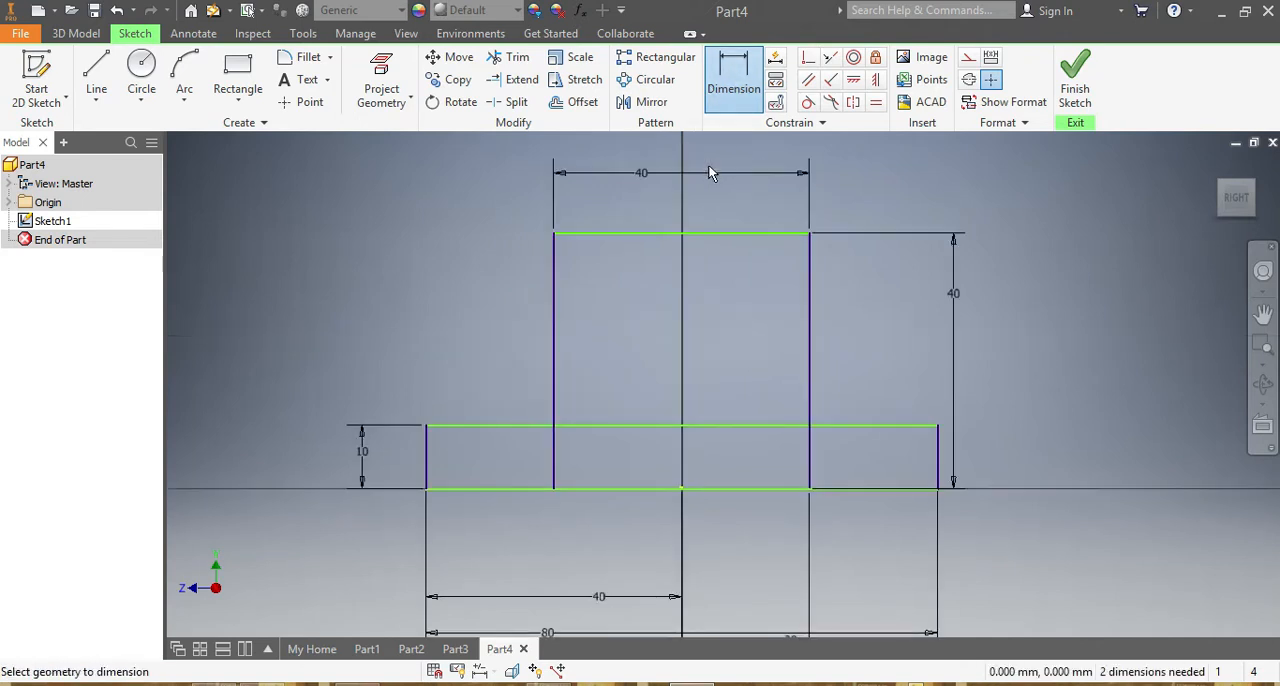
pyautogui.click(141, 68)
pyautogui.click(680, 234)
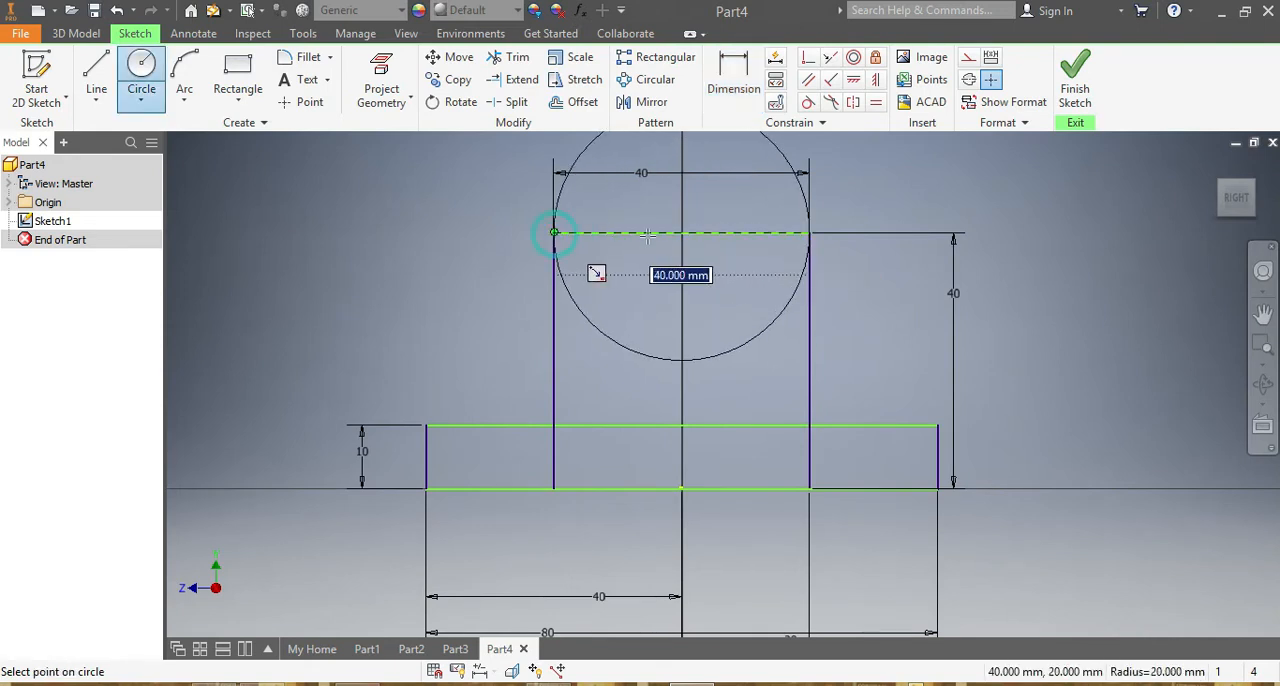
pyautogui.click(553, 233)
pyautogui.click(680, 234)
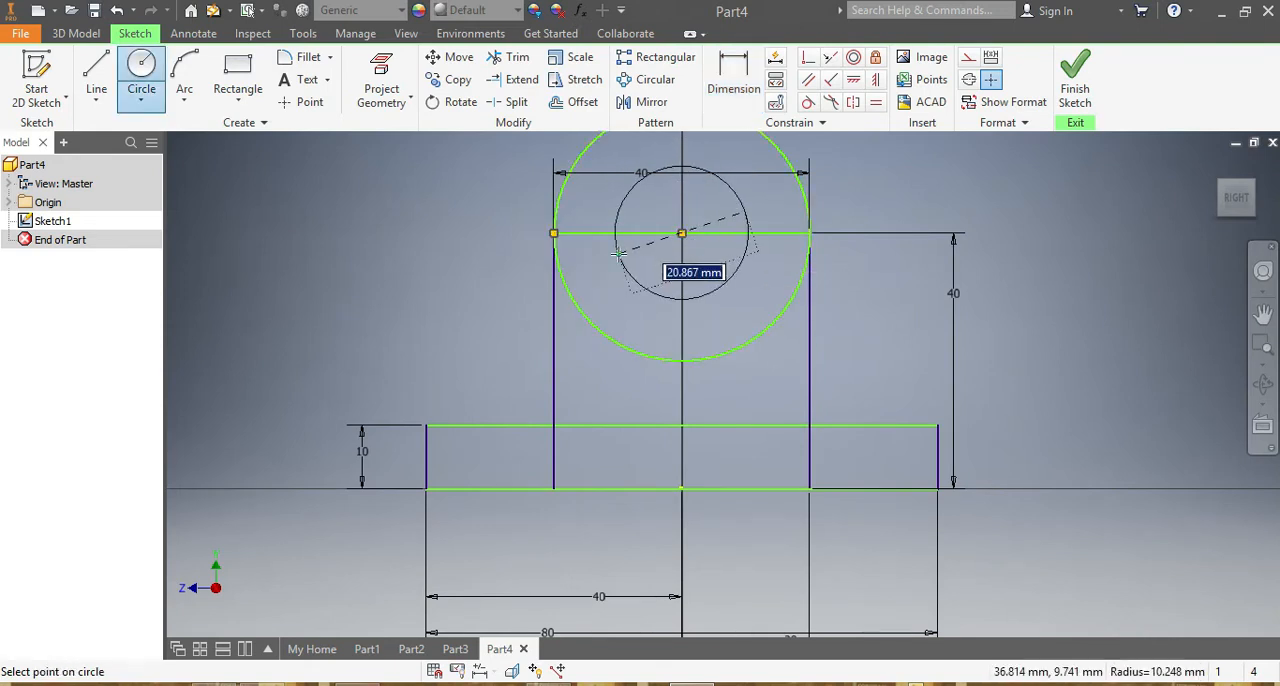
pyautogui.click(619, 254)
# Dimension the inner circle's diameter to 20 mm.
pyautogui.press('d')
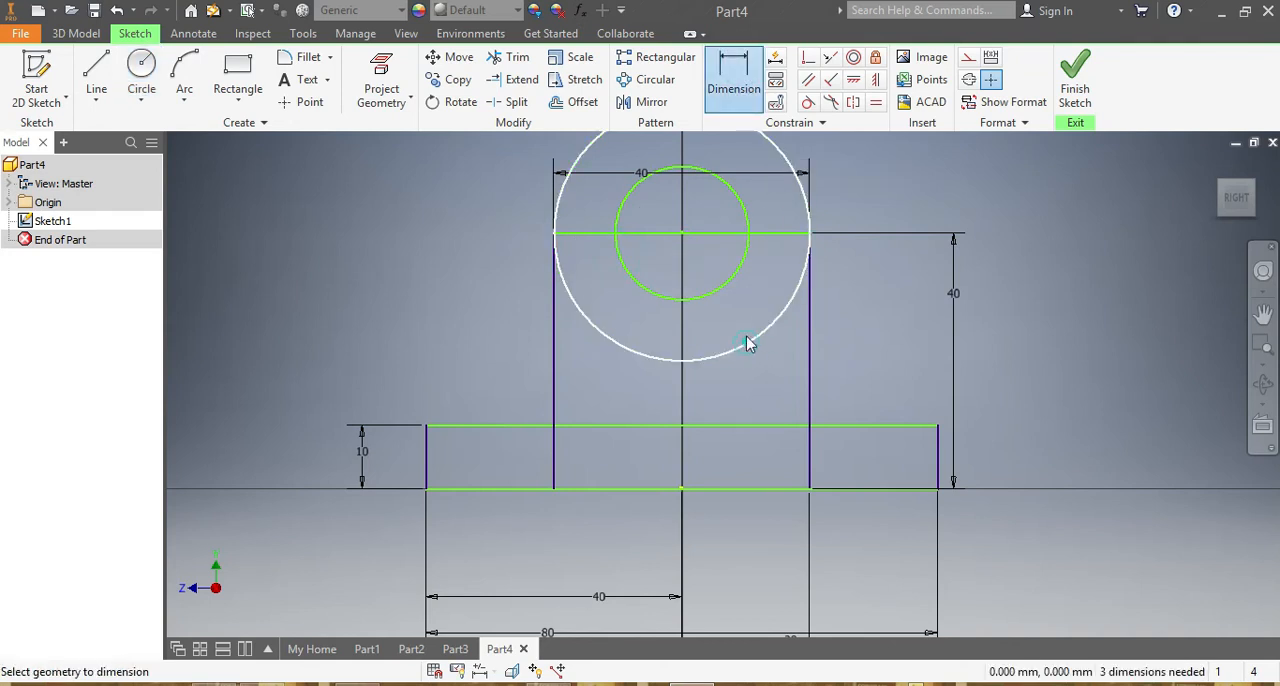
pyautogui.click(747, 342)
pyautogui.click(746, 322)
pyautogui.click(342, 174)
pyautogui.click(622, 213)
pyautogui.click(647, 209)
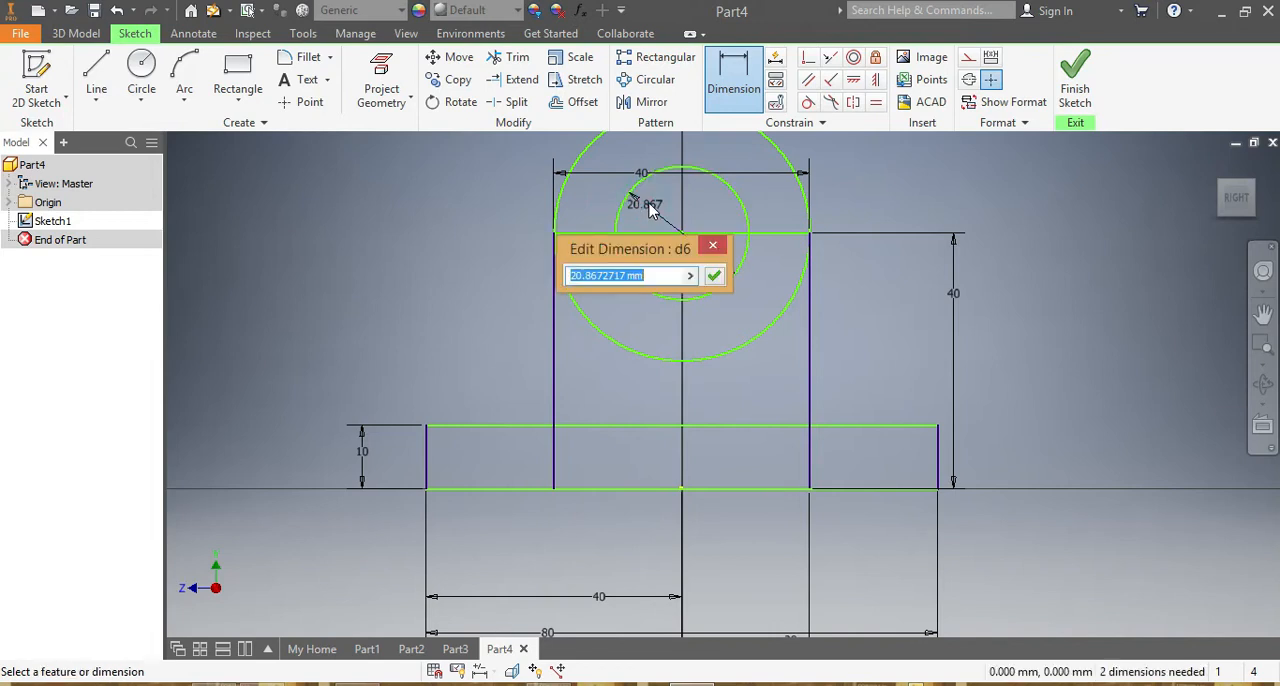
pyautogui.write('20')
pyautogui.press('Return')
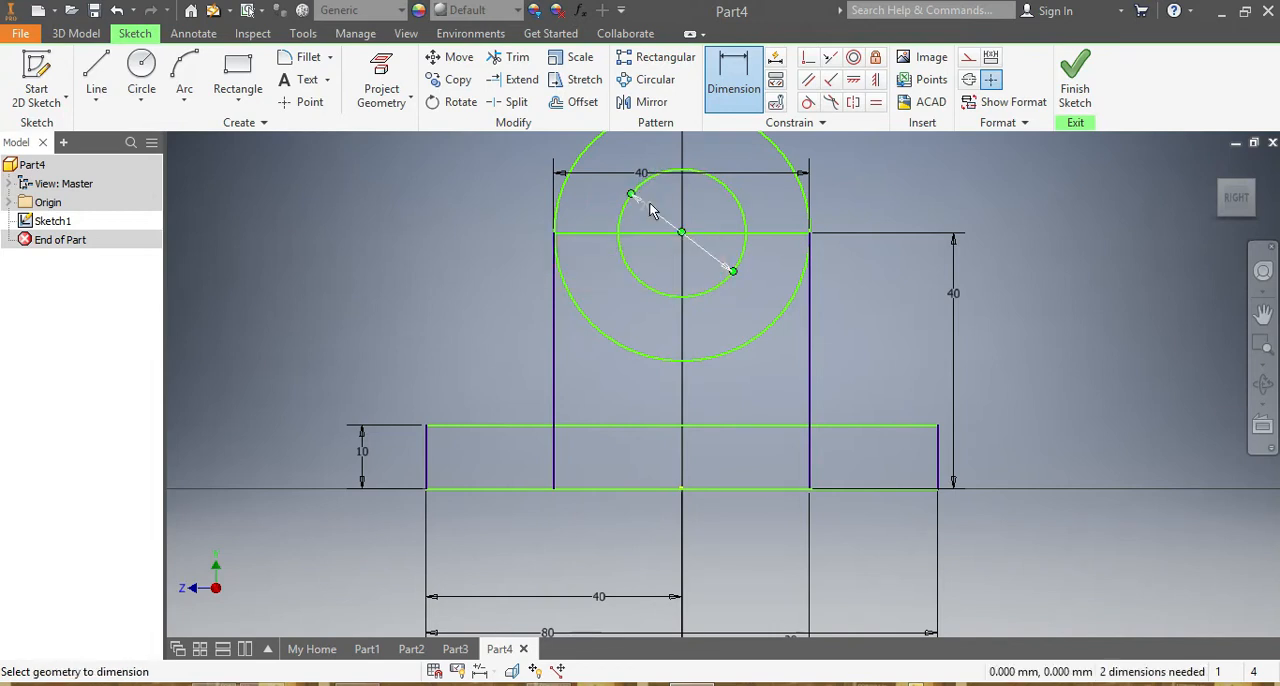
pyautogui.scroll(-2, 760, 304)
pyautogui.scroll(3, 784, 200)
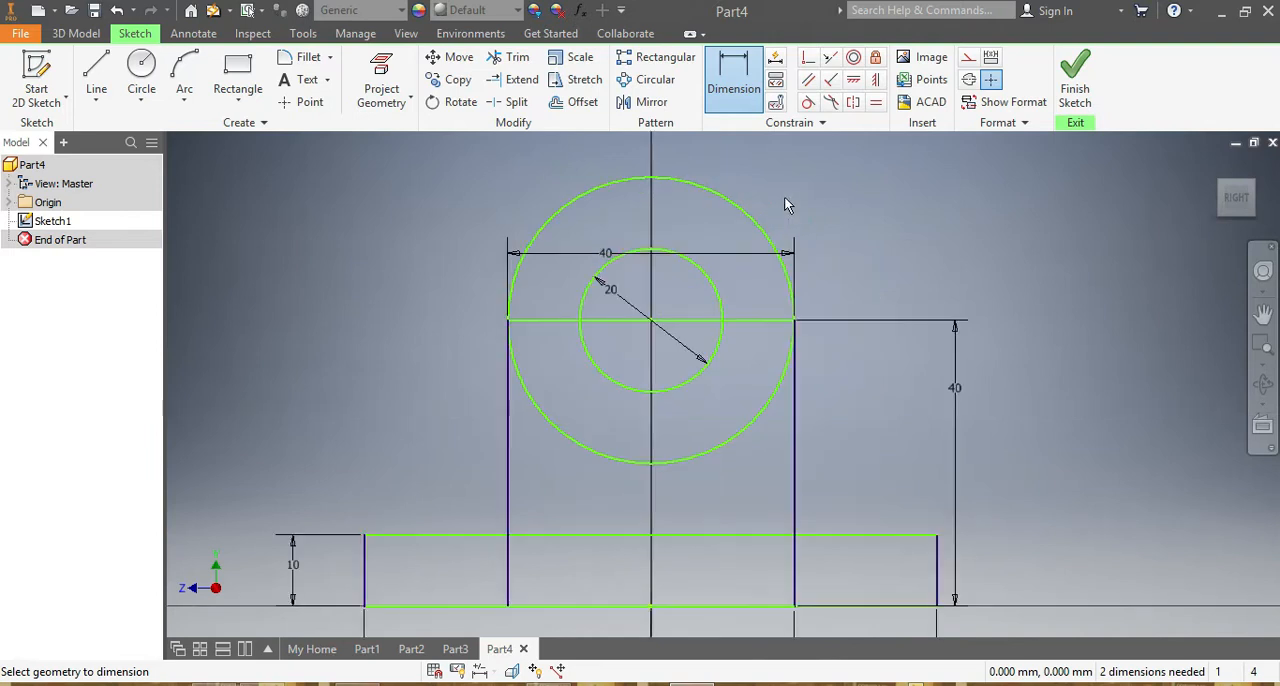
# Delete the diameter dimension on the inner circle.
pyautogui.press('Escape')
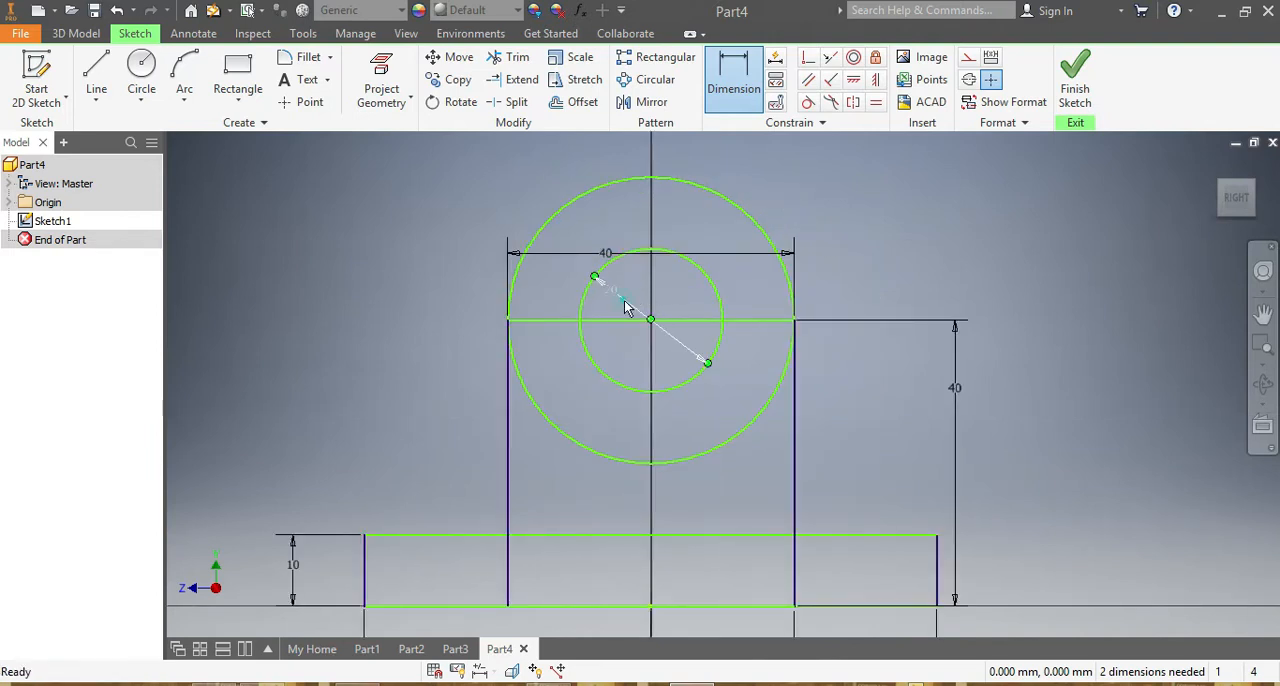
pyautogui.click(624, 300)
pyautogui.press('Delete')
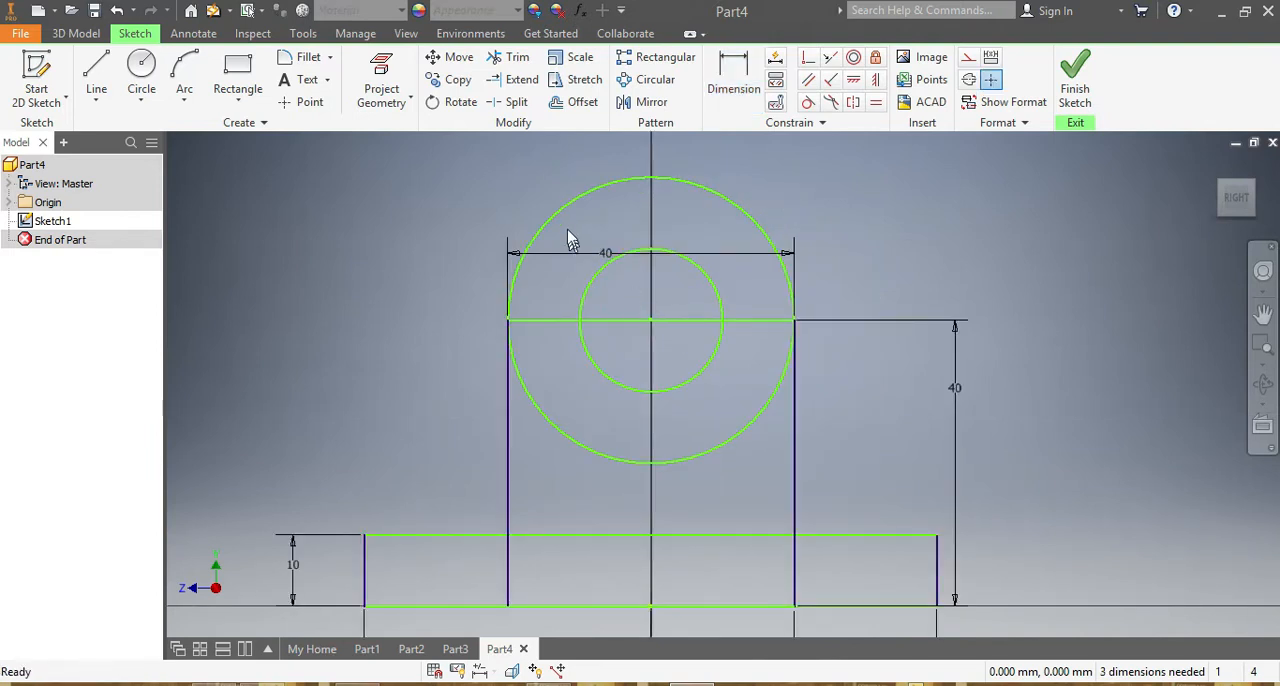
# Trim away the upper halves of both circles and the segment of the upright's top edge inside the inner circle.
pyautogui.click(510, 57)
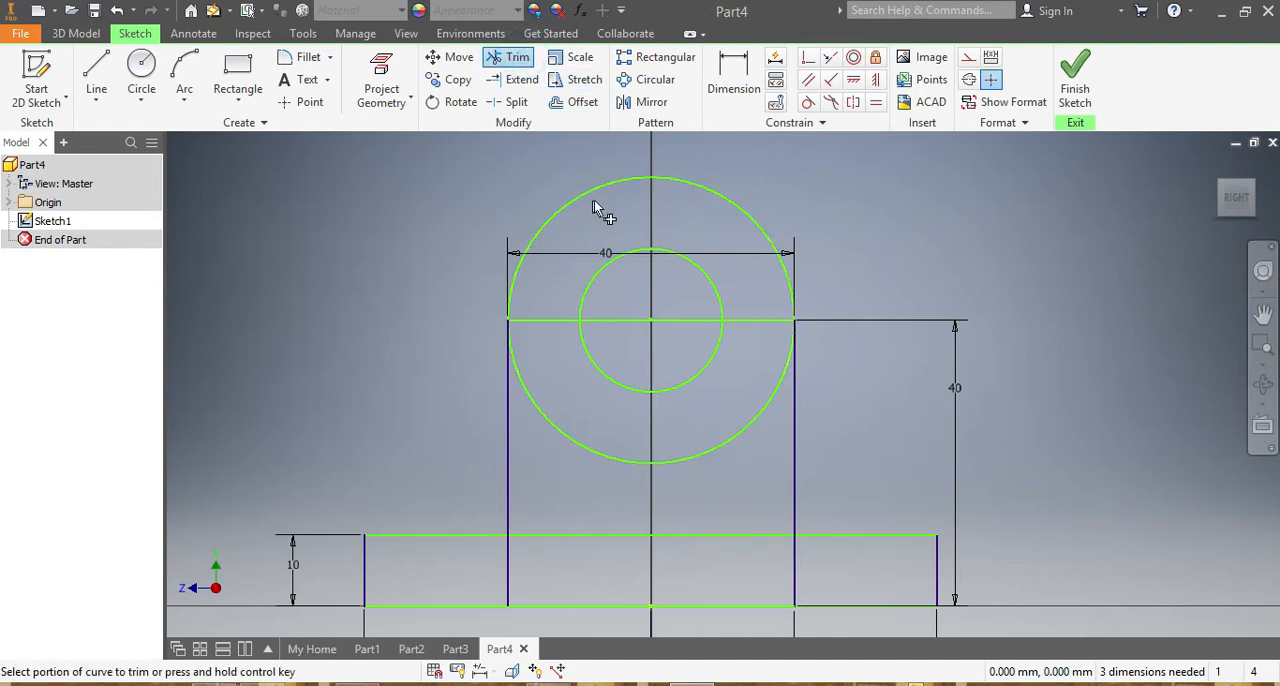
pyautogui.click(600, 190)
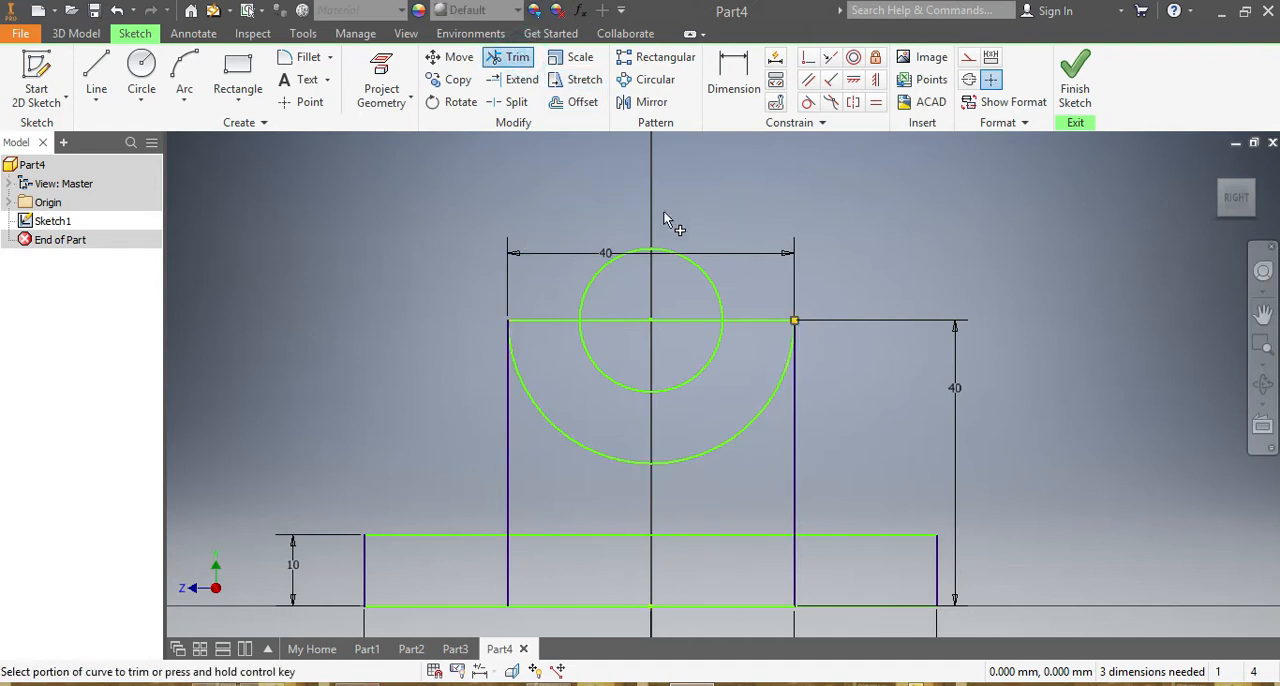
pyautogui.click(608, 270)
pyautogui.click(603, 320)
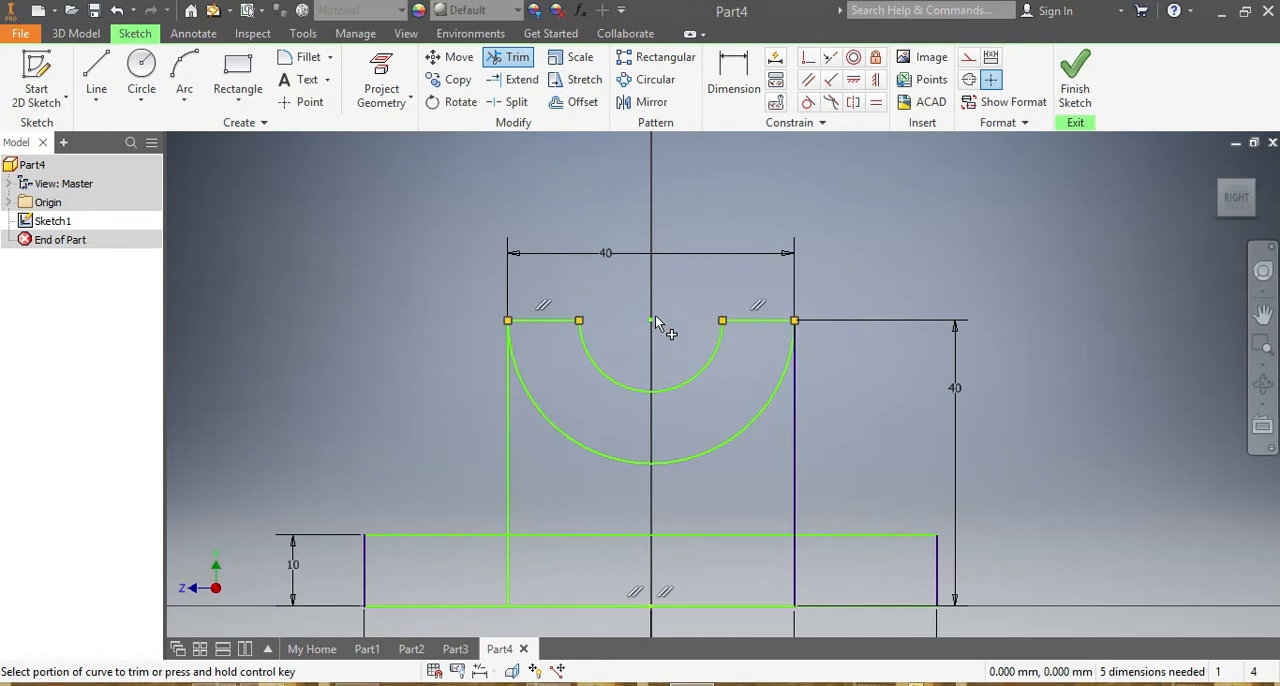
# Trim the portions of the upright's two side lines that lie inside the base rectangle.
pyautogui.scroll(-2, 658, 315)
pyautogui.click(570, 467)
pyautogui.click(740, 470)
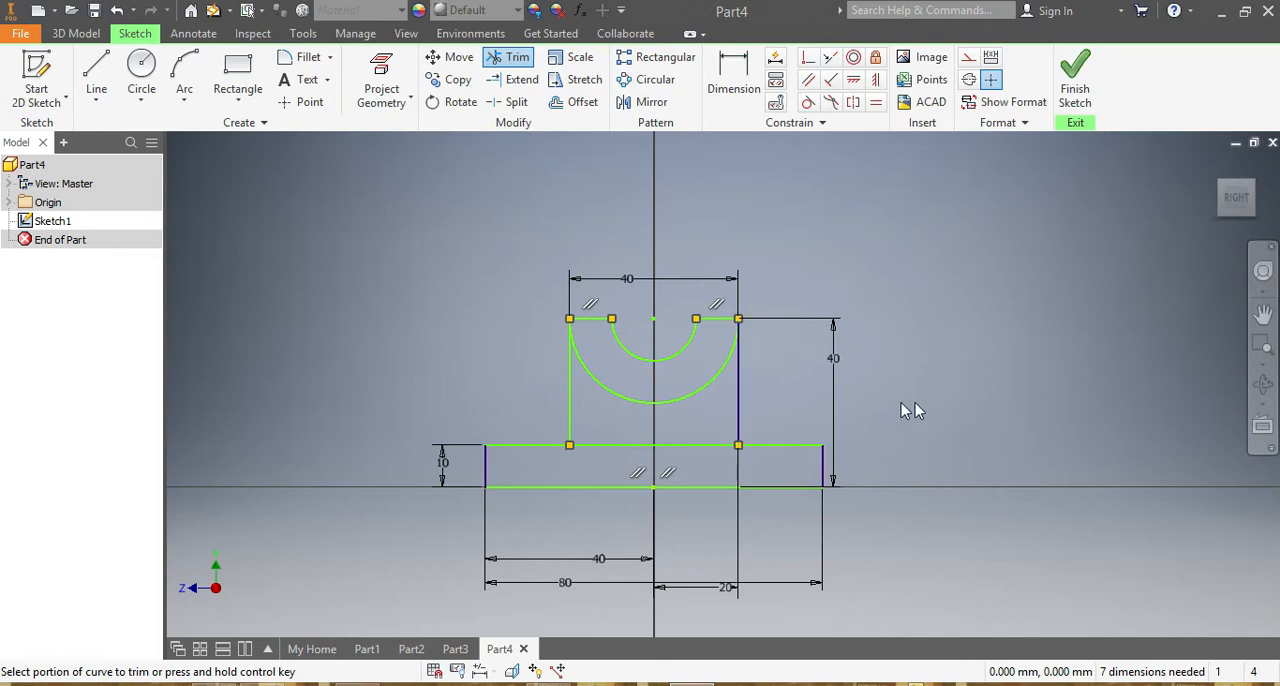
pyautogui.press('Escape')
# Extrude the upright region beneath the large arc by 30 mm as a solid.
pyautogui.click(75, 33)
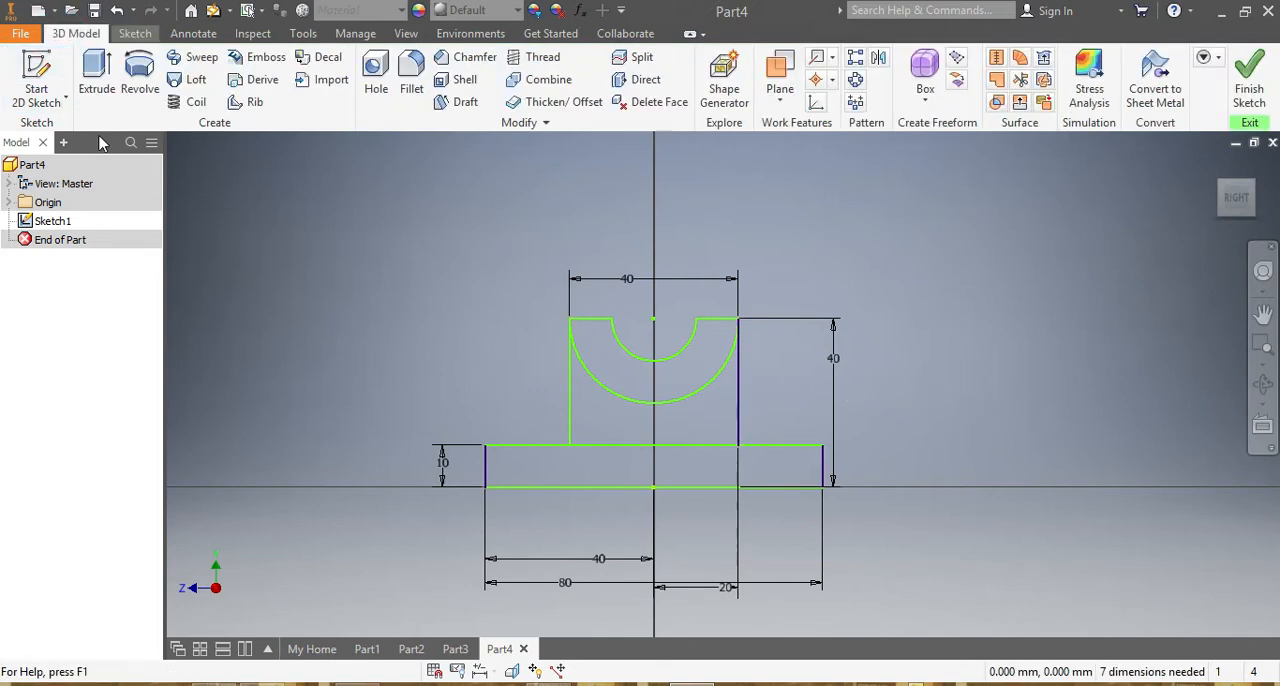
pyautogui.click(97, 75)
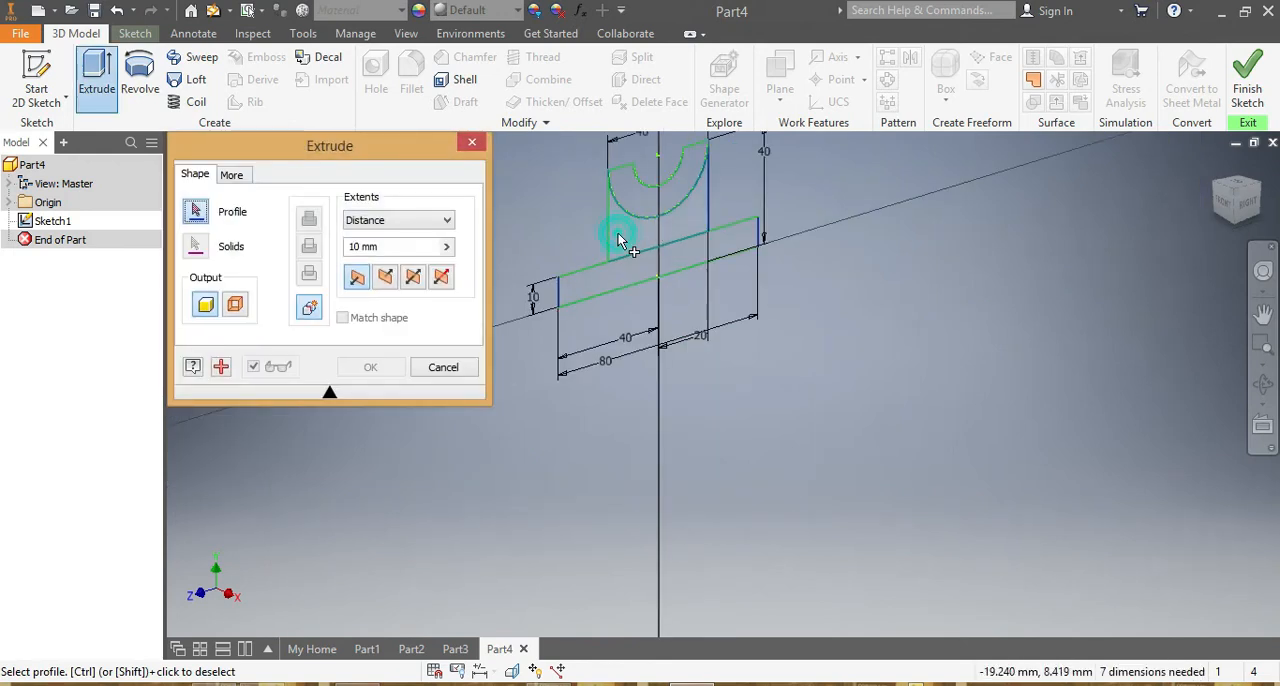
pyautogui.click(618, 238)
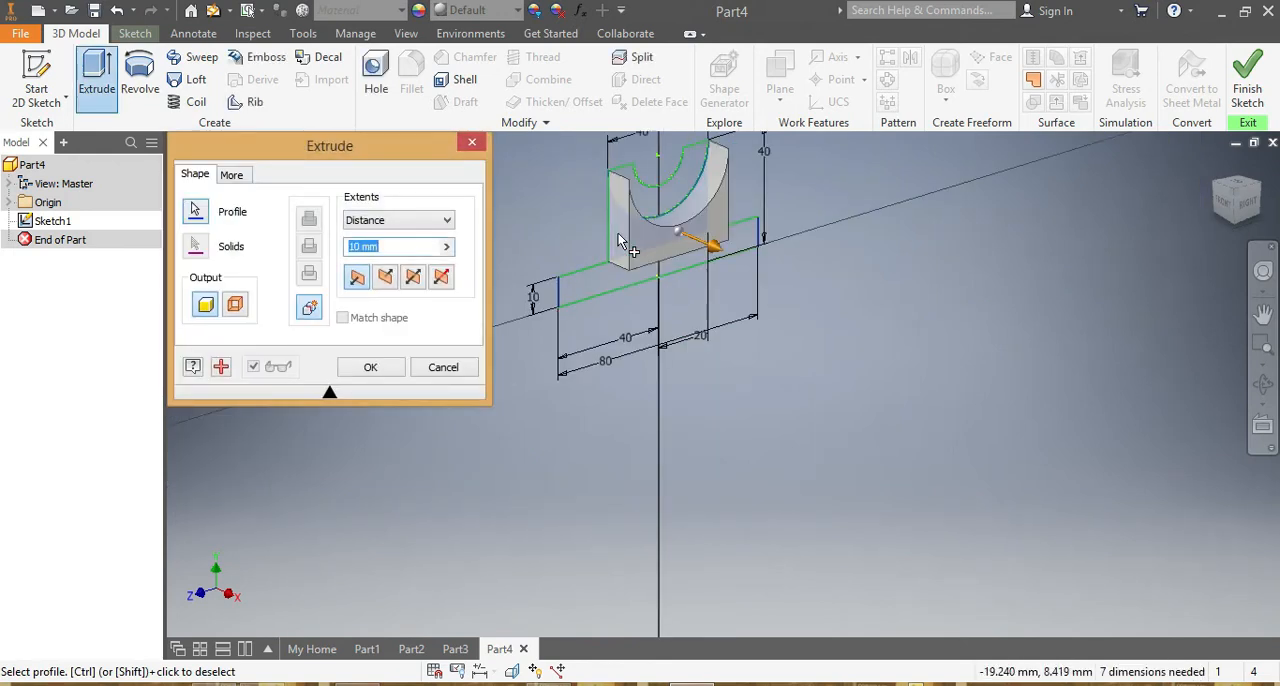
pyautogui.write('30')
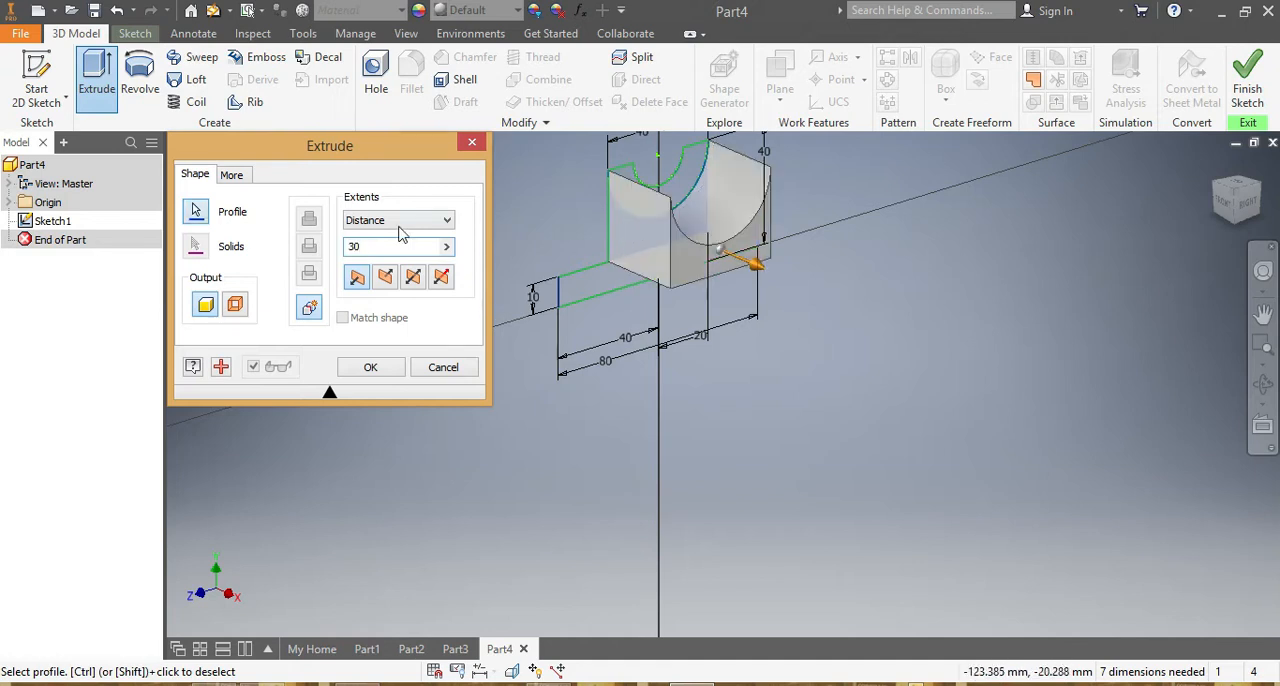
pyautogui.click(370, 368)
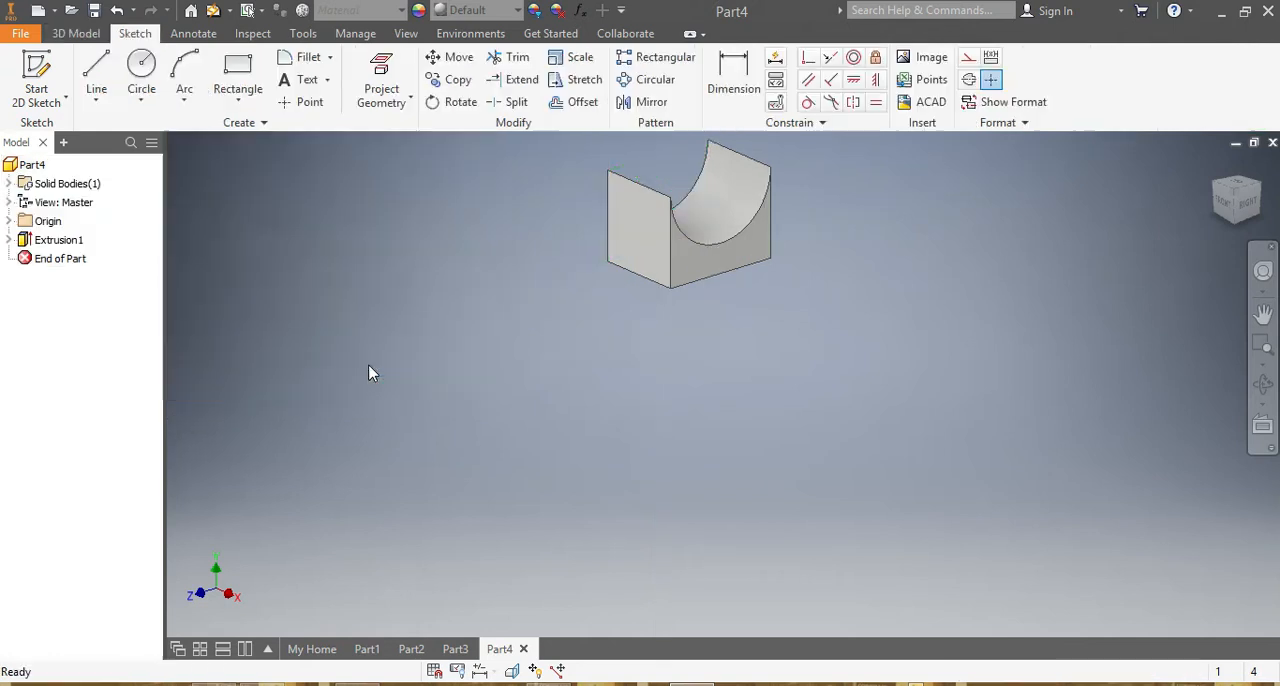
# Make the sketch used by the first extrusion visible again.
pyautogui.click(8, 240)
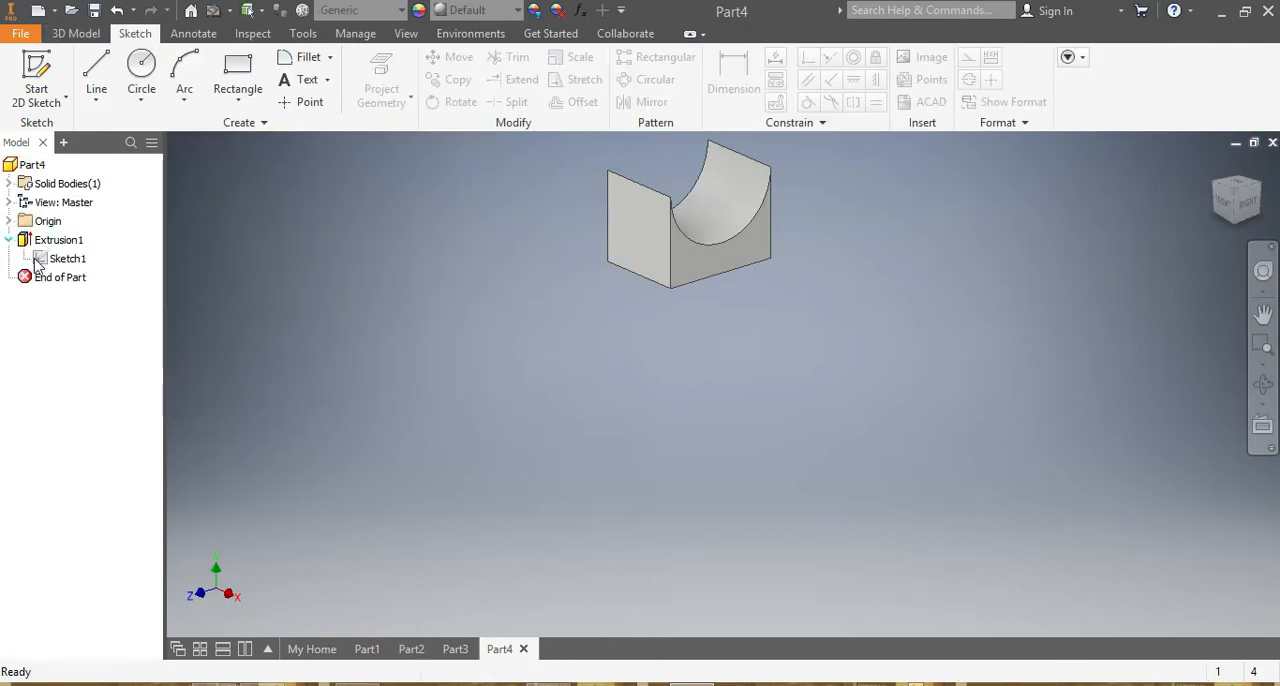
pyautogui.rightClick(56, 259)
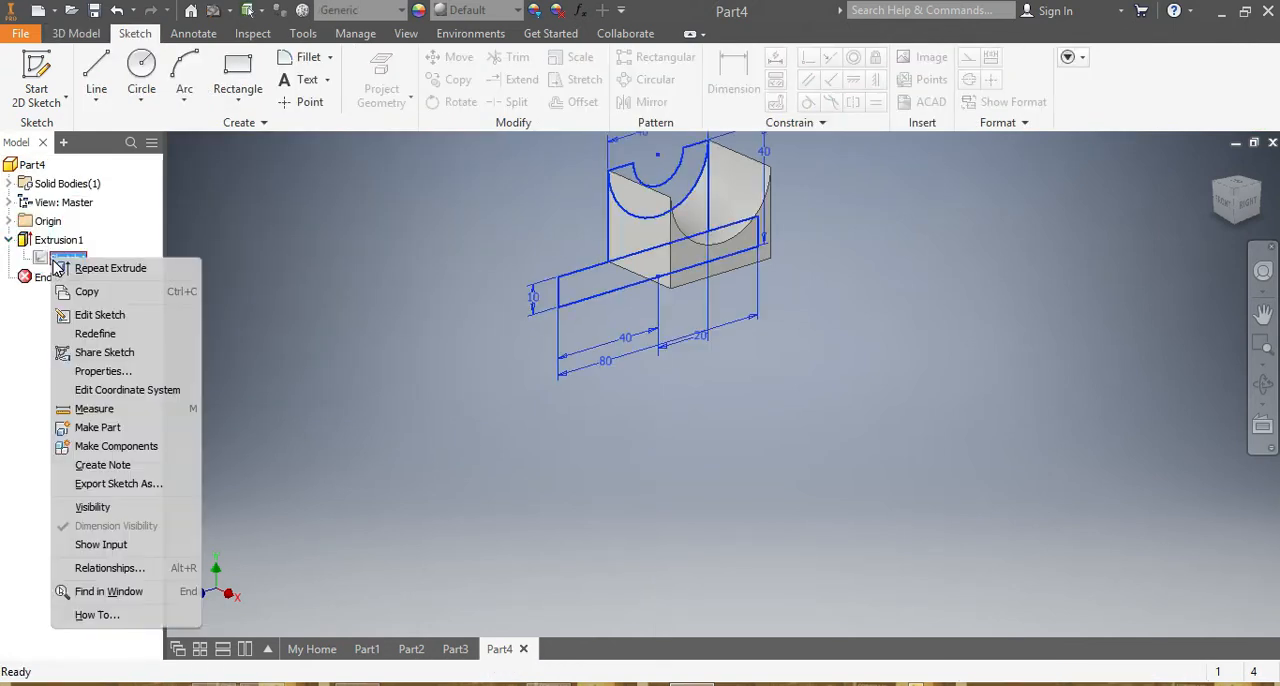
pyautogui.click(100, 507)
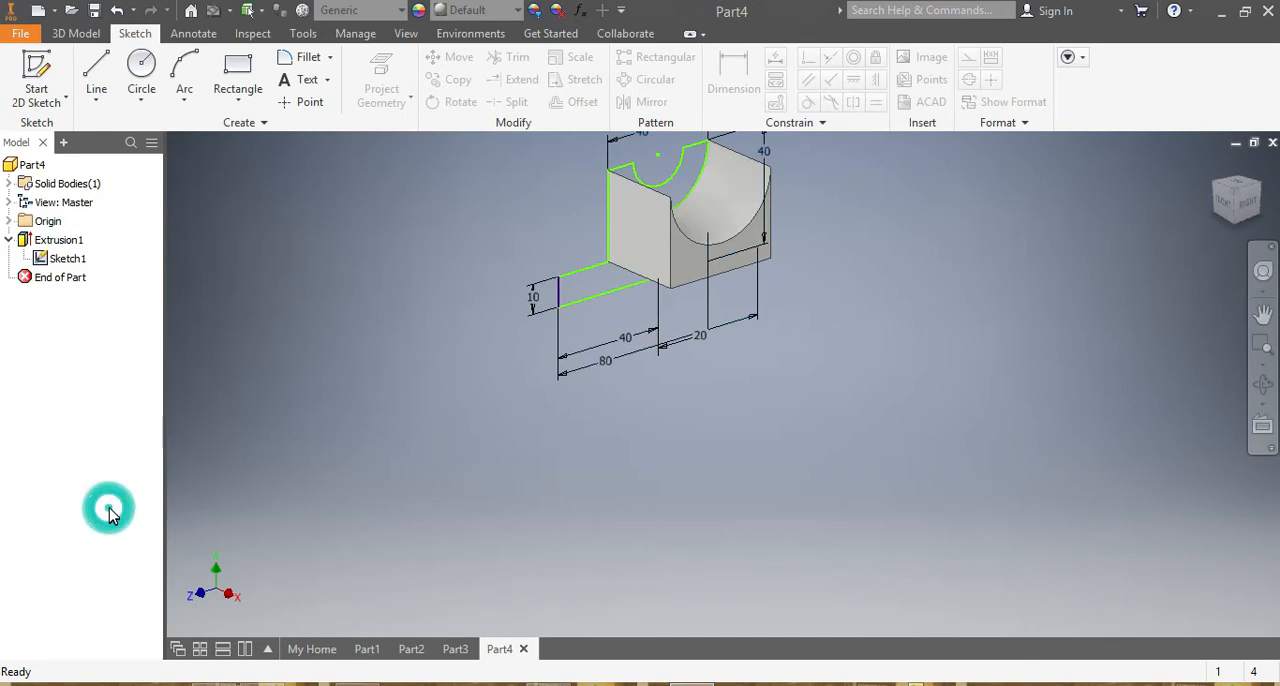
# Extrude the base rectangle of the same sketch by 30 mm, joined to the upright.
pyautogui.click(72, 33)
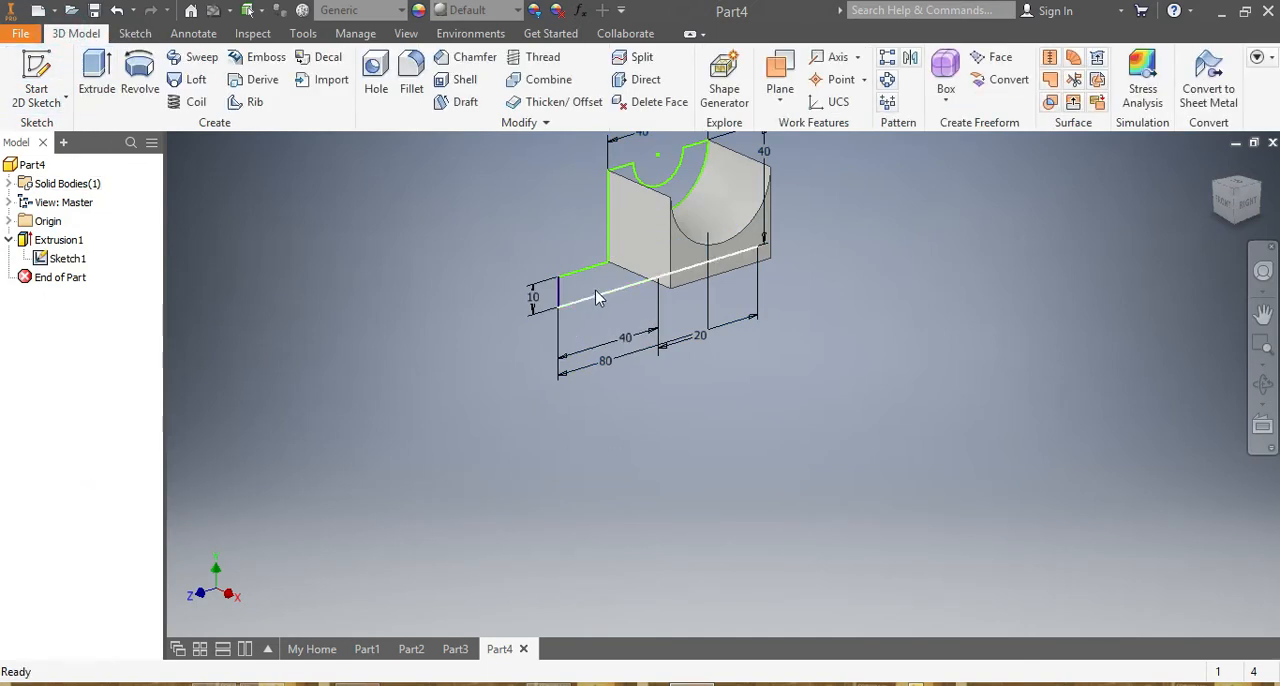
pyautogui.click(97, 75)
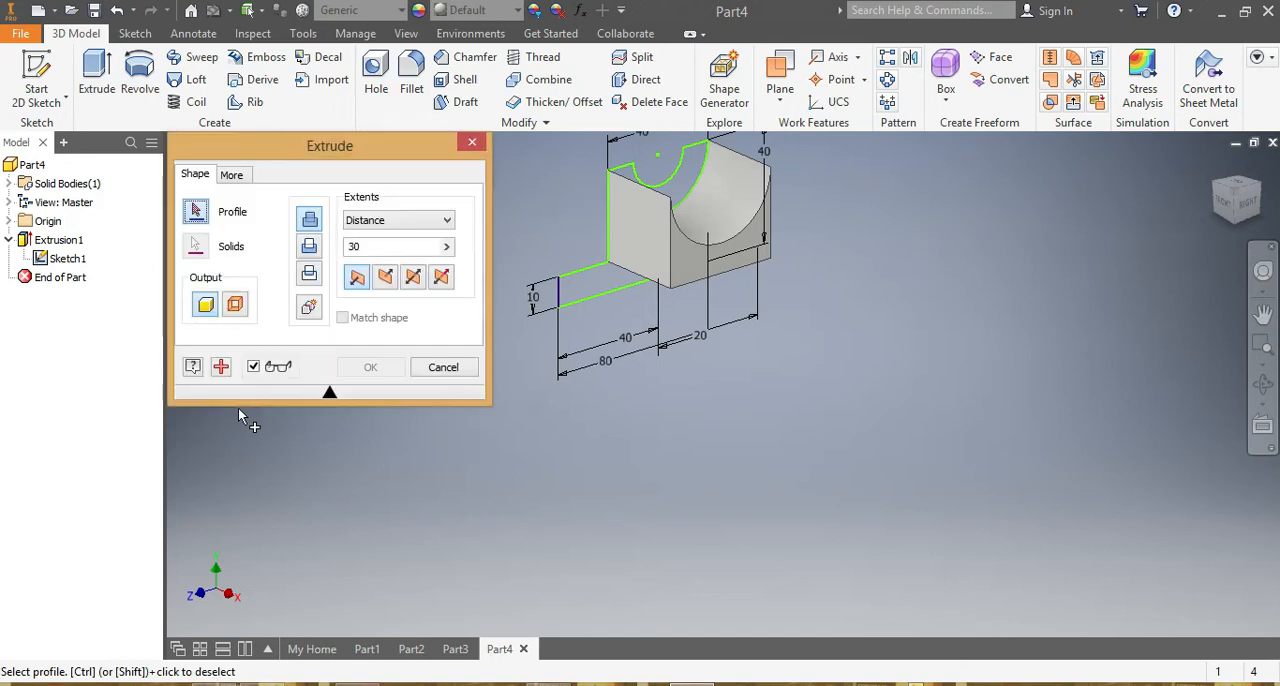
pyautogui.click(598, 276)
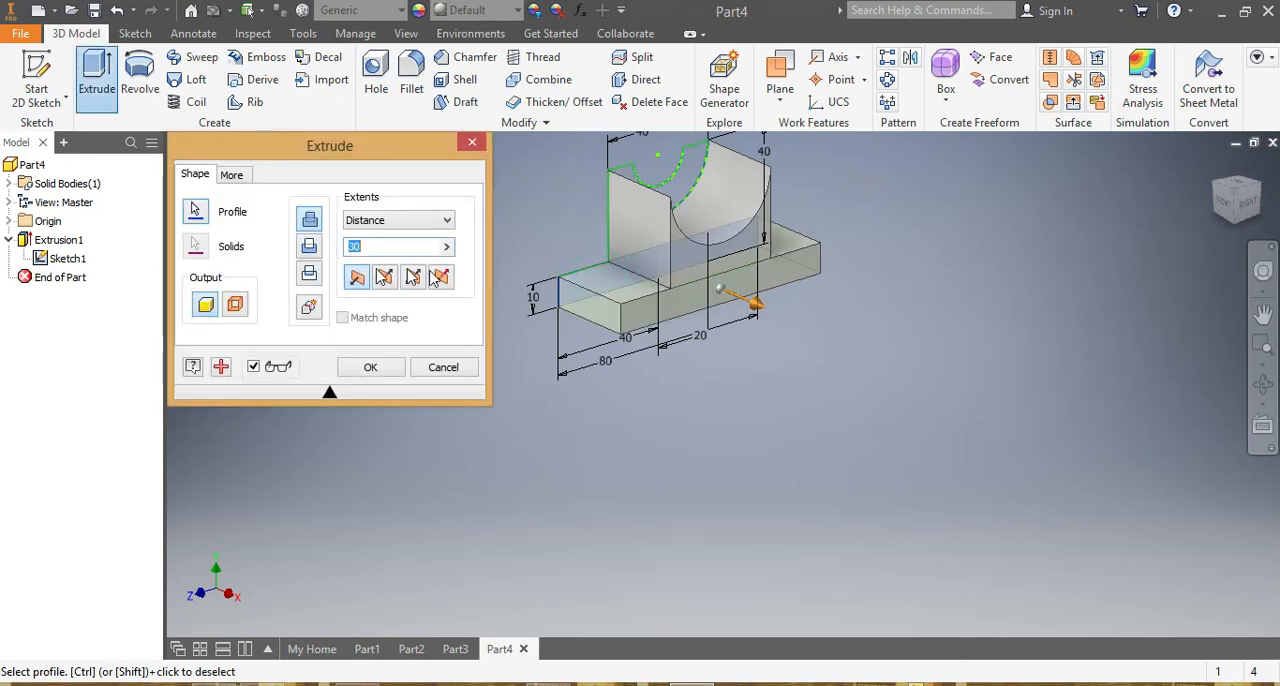
pyautogui.click(369, 370)
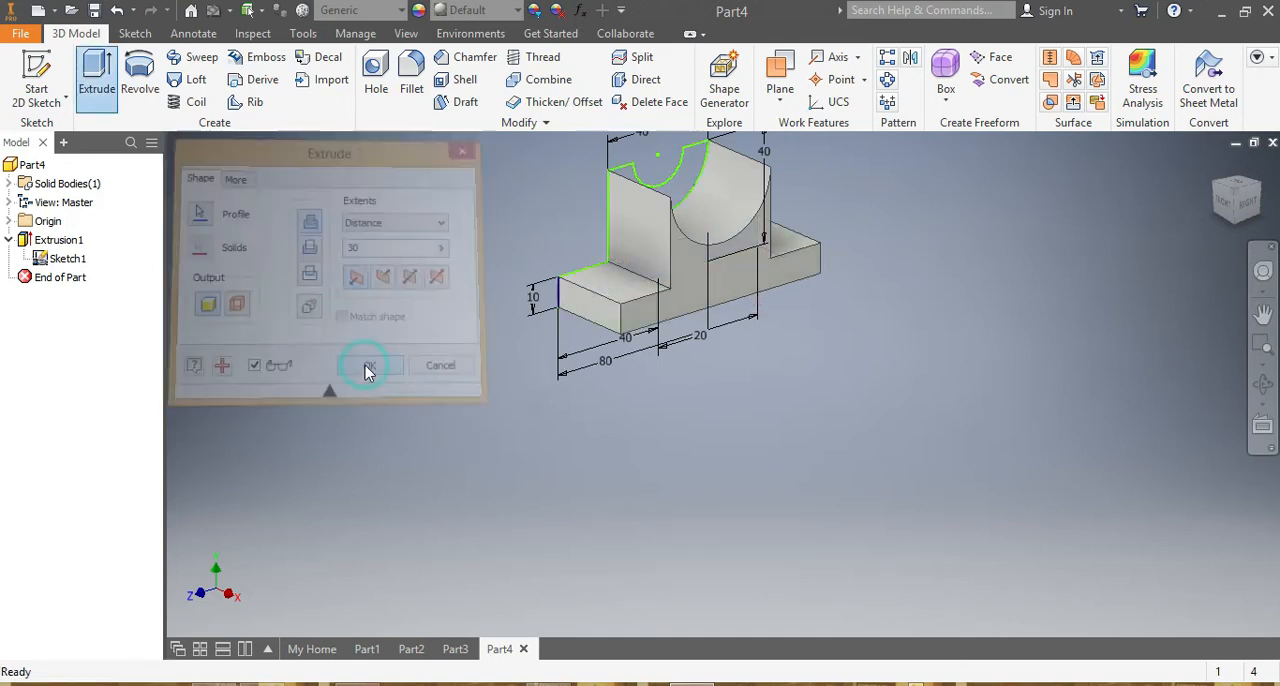
# Extrude the half-ring region between the two arcs by 40 mm, joined to the body.
pyautogui.click(96, 76)
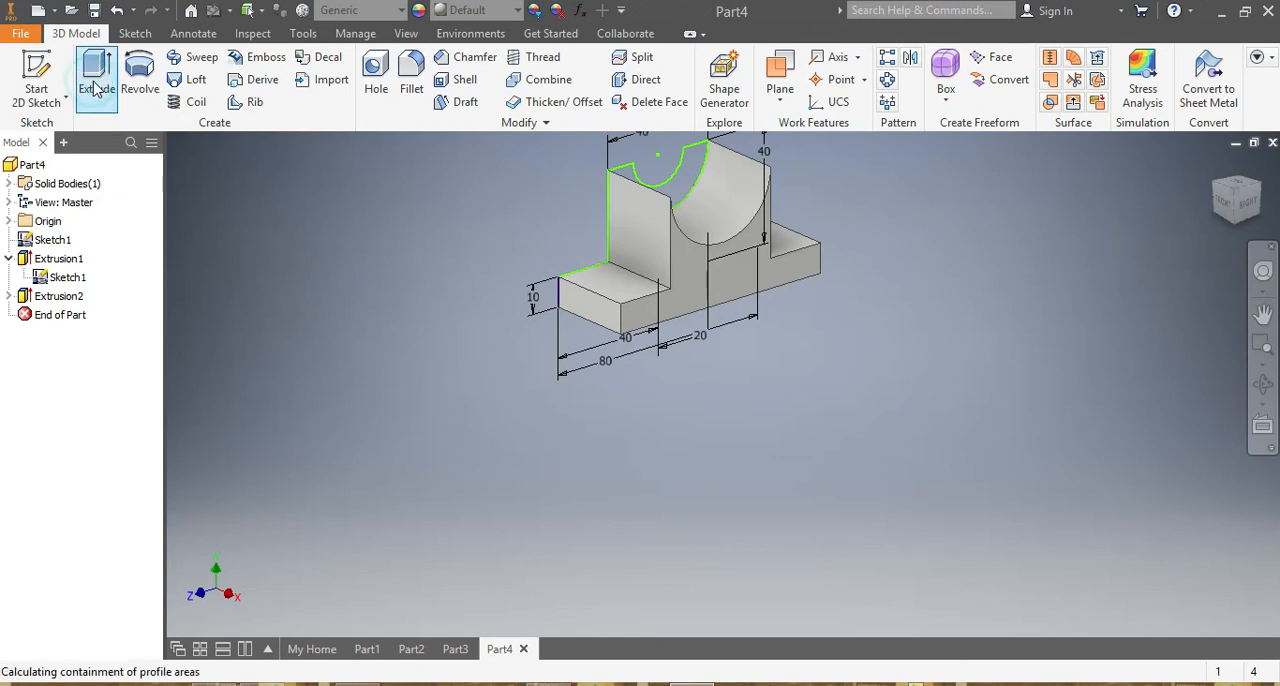
pyautogui.click(697, 177)
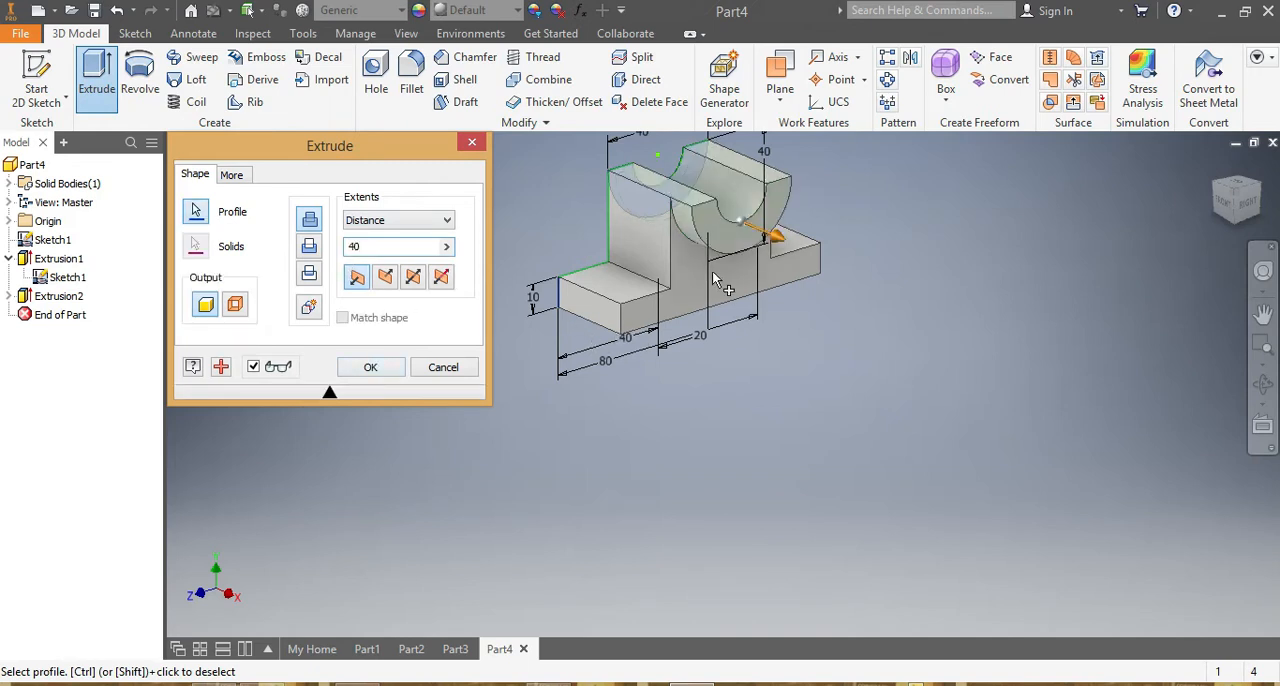
pyautogui.click(370, 369)
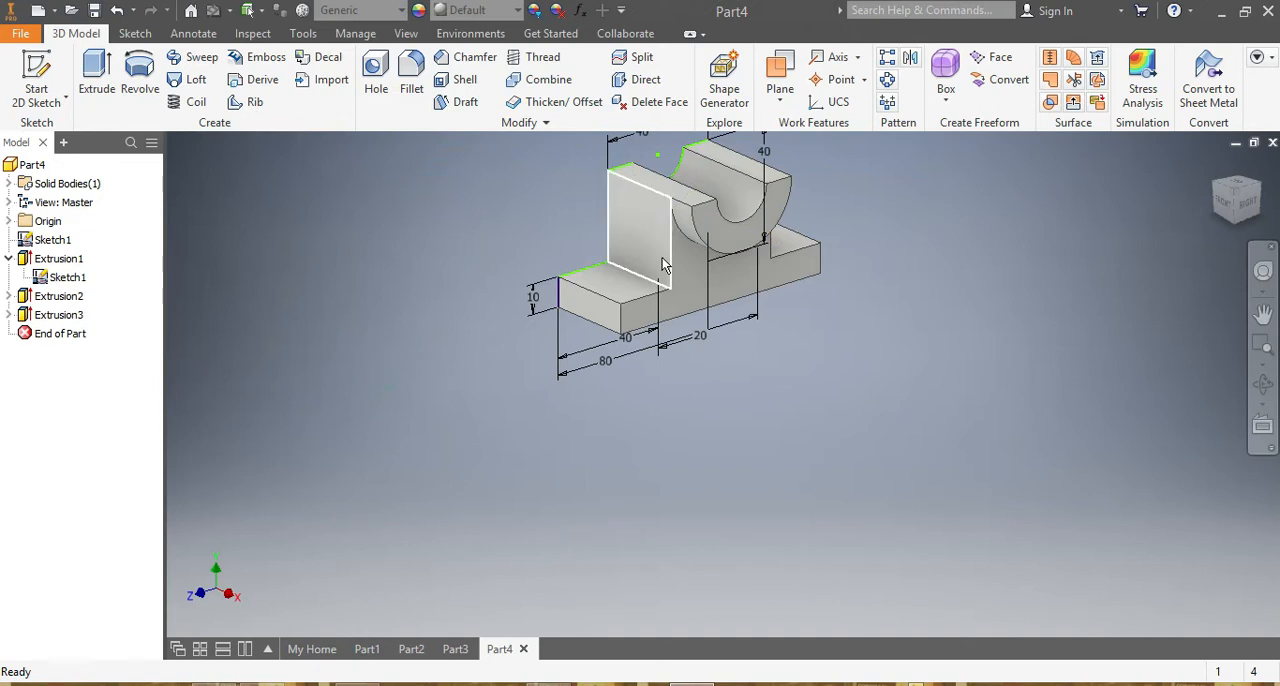
# Chamfer the two upper outer edges at the ends of the base with a distance of 10 mm.
pyautogui.press('F6')
pyautogui.moveTo(1243, 207)
pyautogui.mouseDown()
pyautogui.moveTo(1205, 180)
pyautogui.moveTo(1185, 250)
pyautogui.mouseUp()
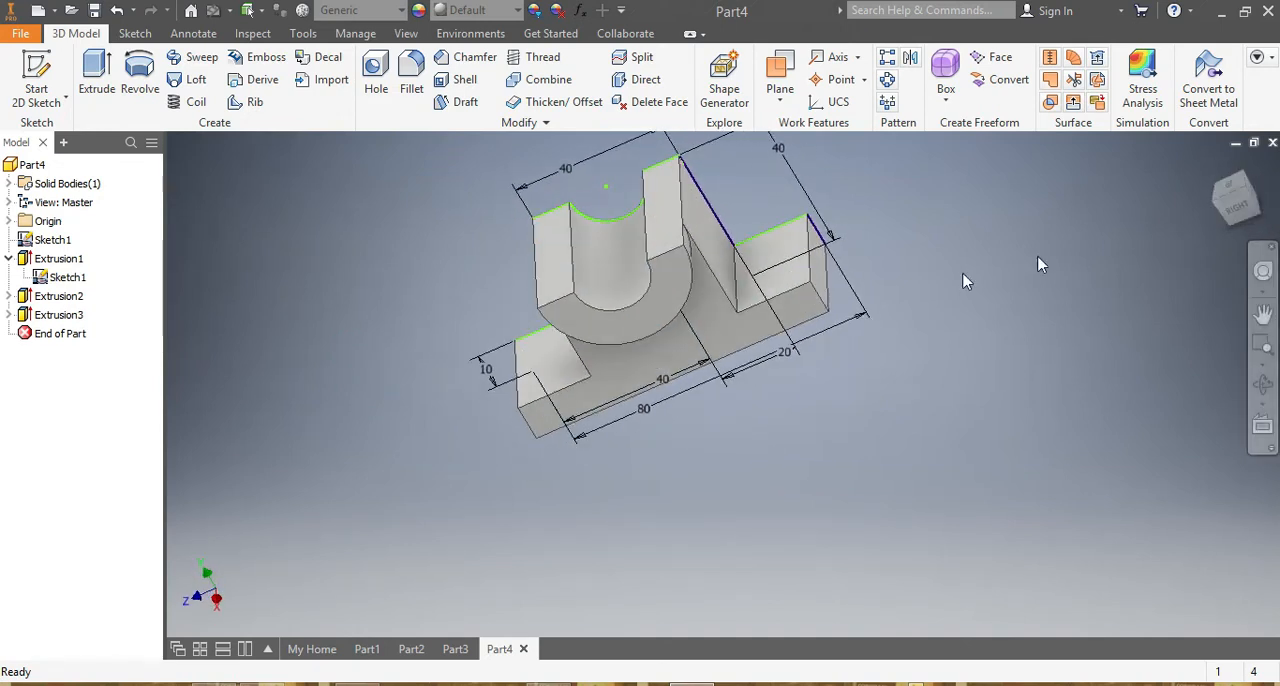
pyautogui.click(809, 262)
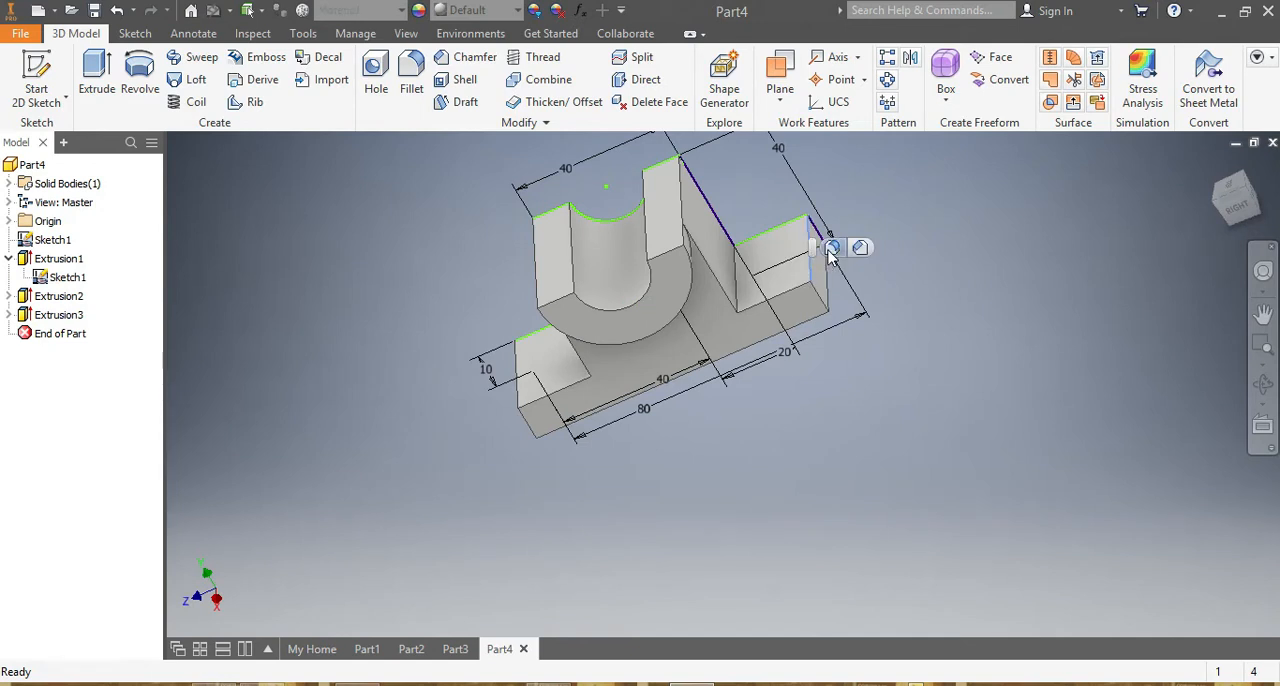
pyautogui.hotkey('ctrl', 'shift', 'k')
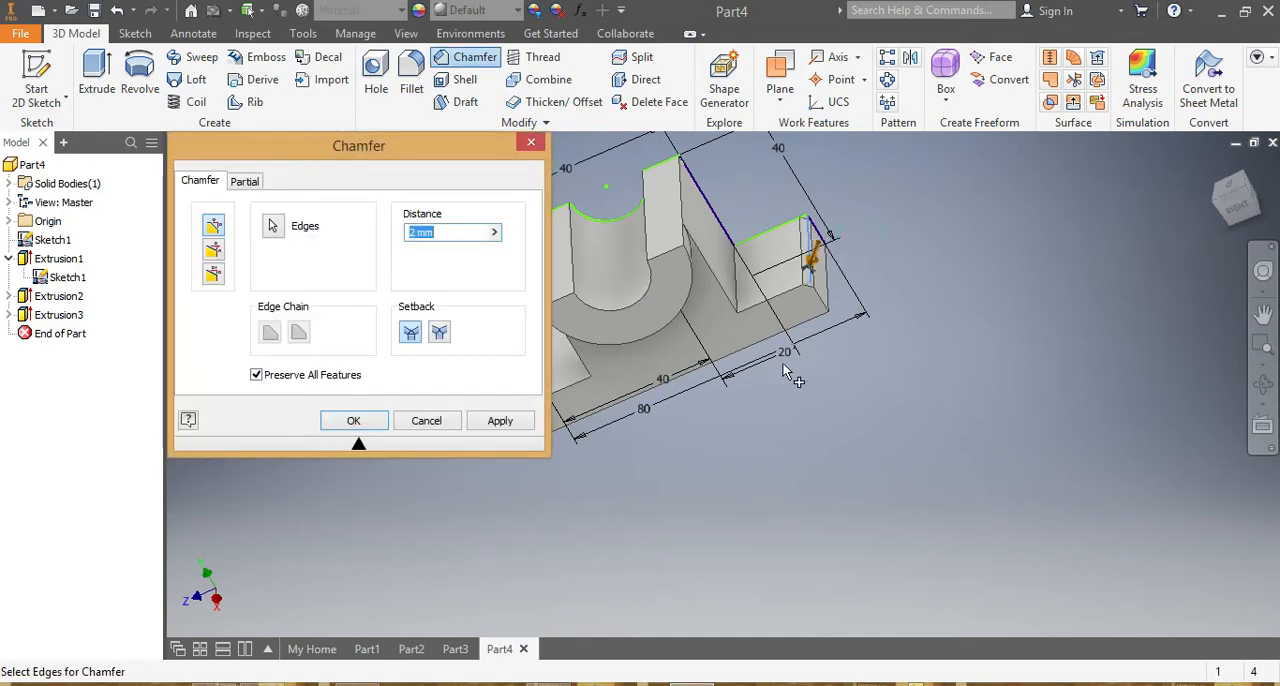
pyautogui.scroll(5, 779, 368)
pyautogui.scroll(-6, 746, 381)
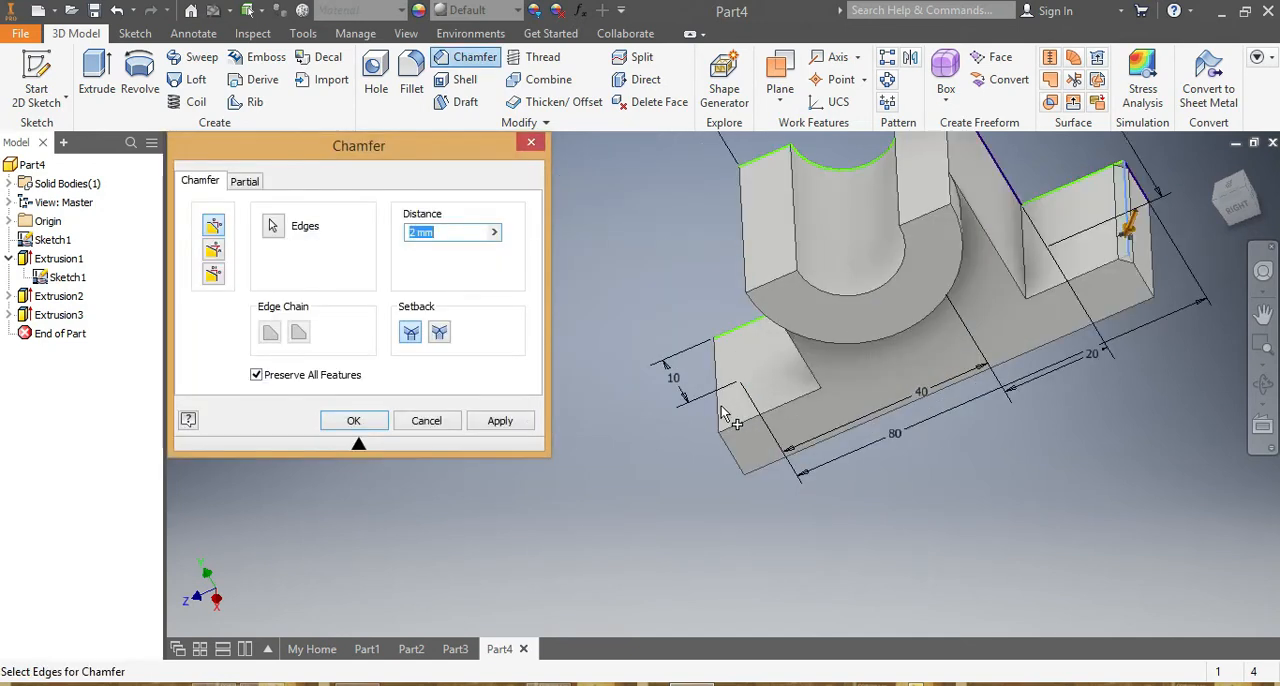
pyautogui.click(720, 410)
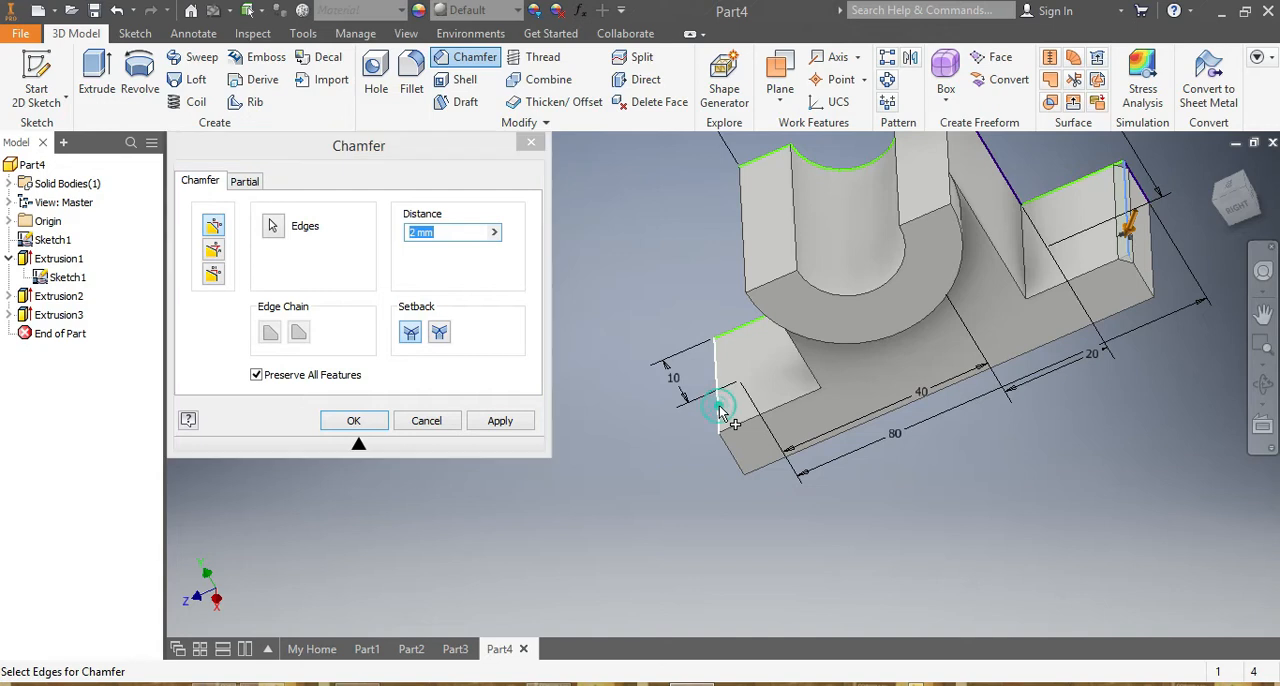
pyautogui.click(413, 234)
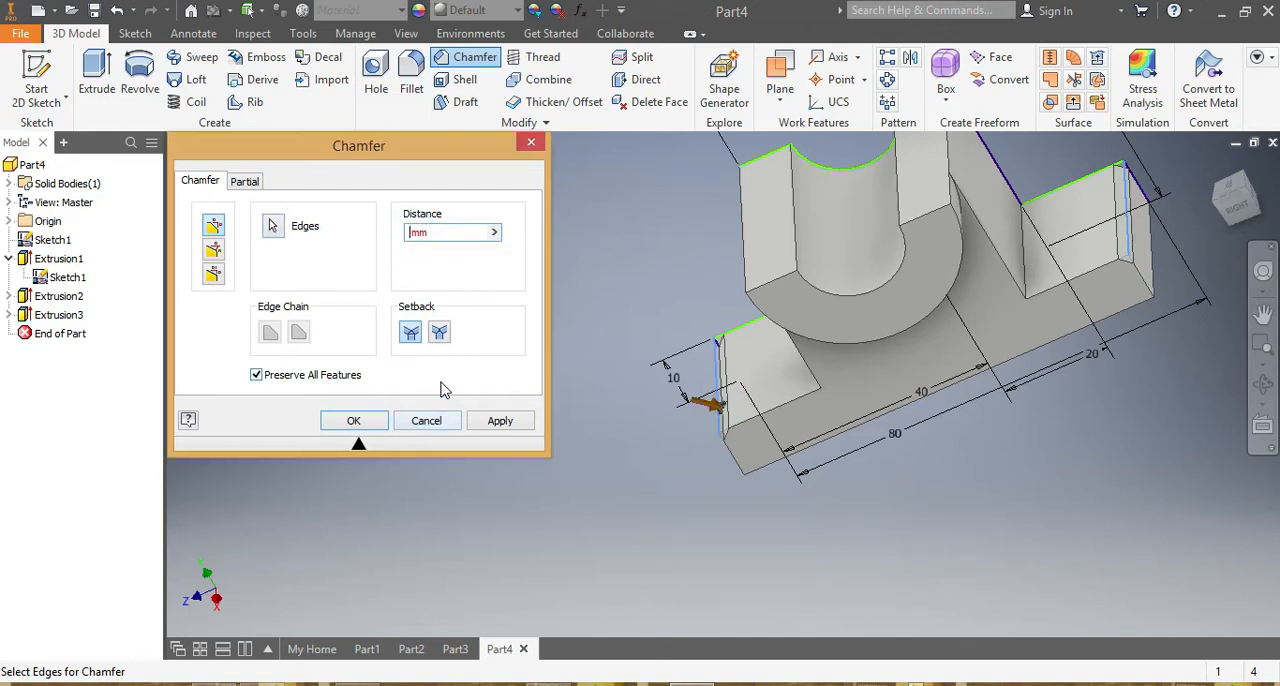
pyautogui.write('10')
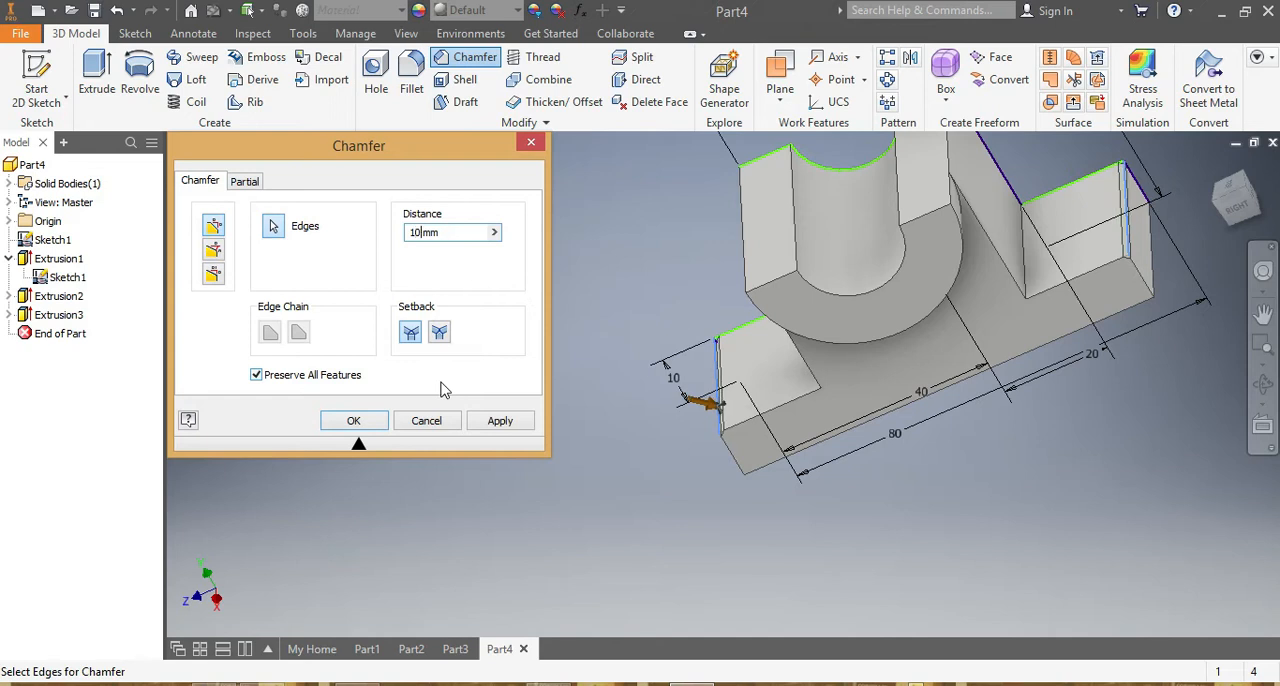
pyautogui.scroll(6, 1150, 525)
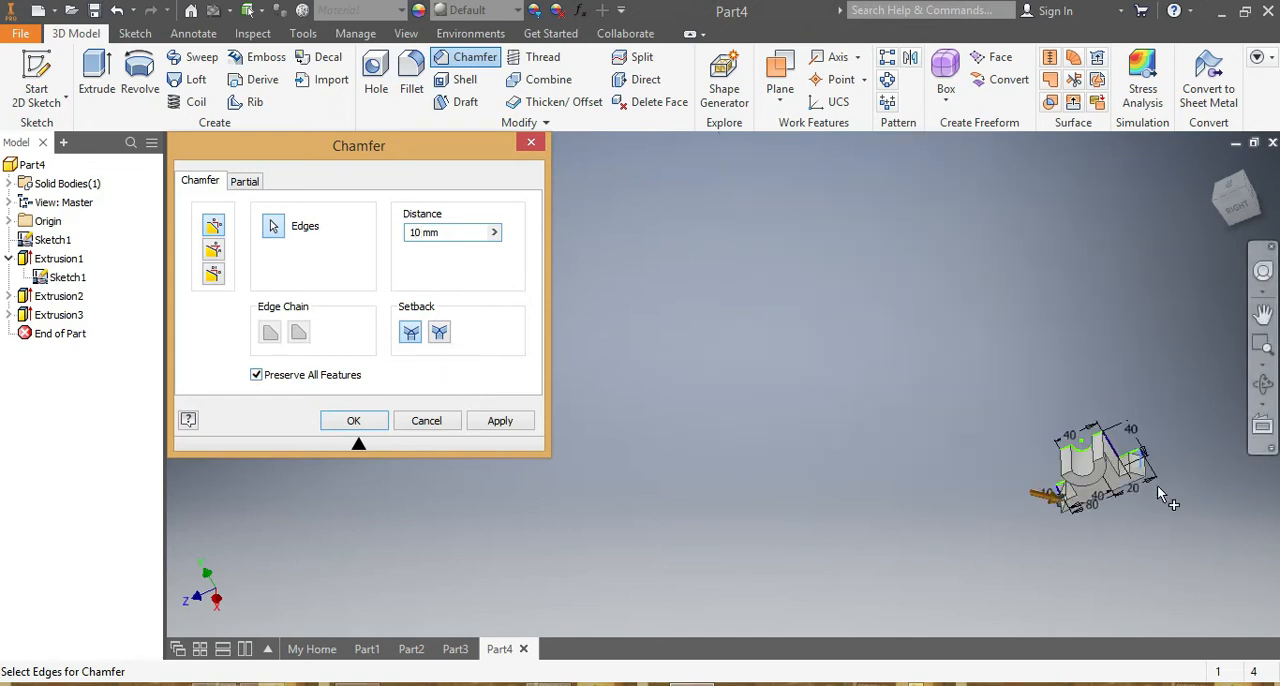
pyautogui.scroll(-4, 1164, 498)
pyautogui.click(351, 424)
# Hide the sketch and its dimensions so only the solid bracket is displayed.
pyautogui.moveTo(1240, 205); pyautogui.dragTo(1222, 234)
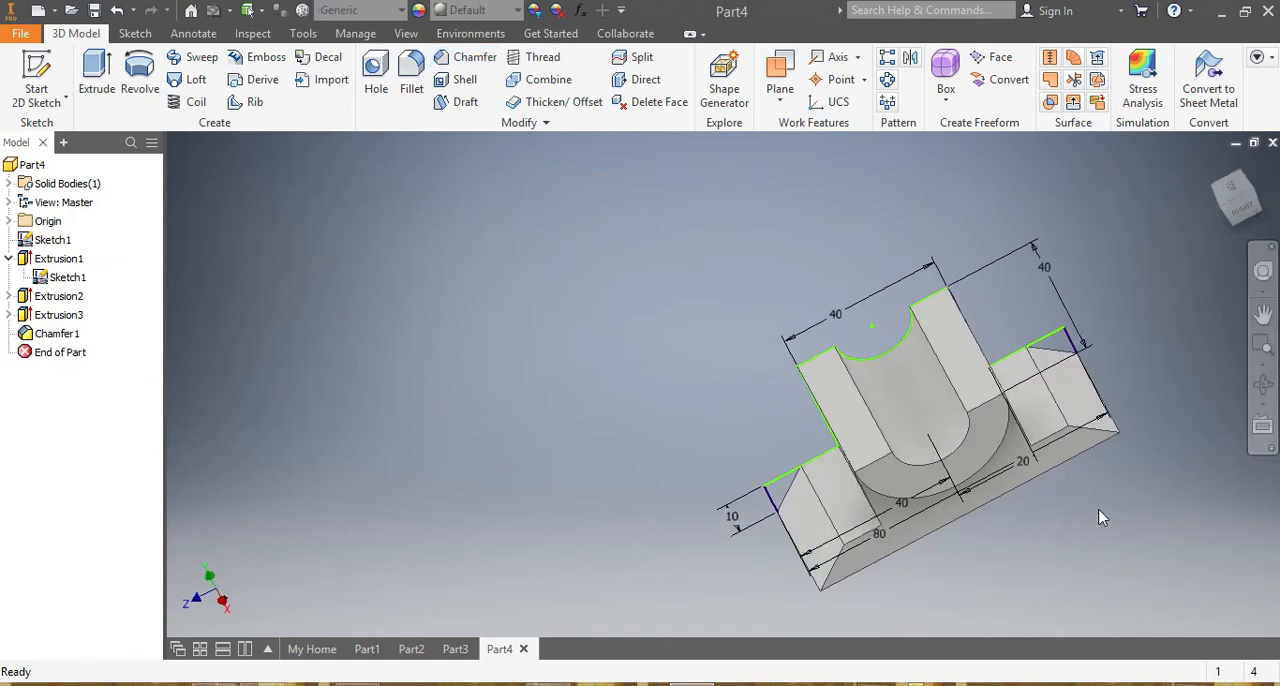
pyautogui.scroll(3, 1101, 517)
pyautogui.scroll(-3, 1086, 500)
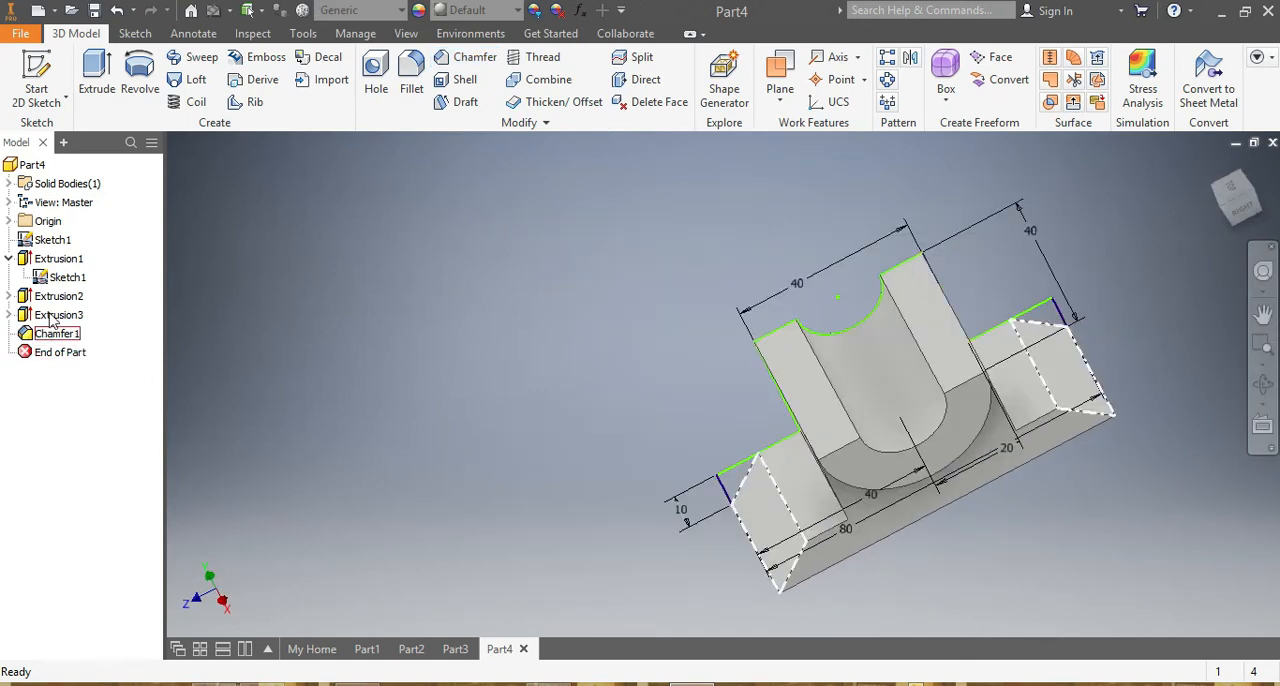
pyautogui.rightClick(62, 277)
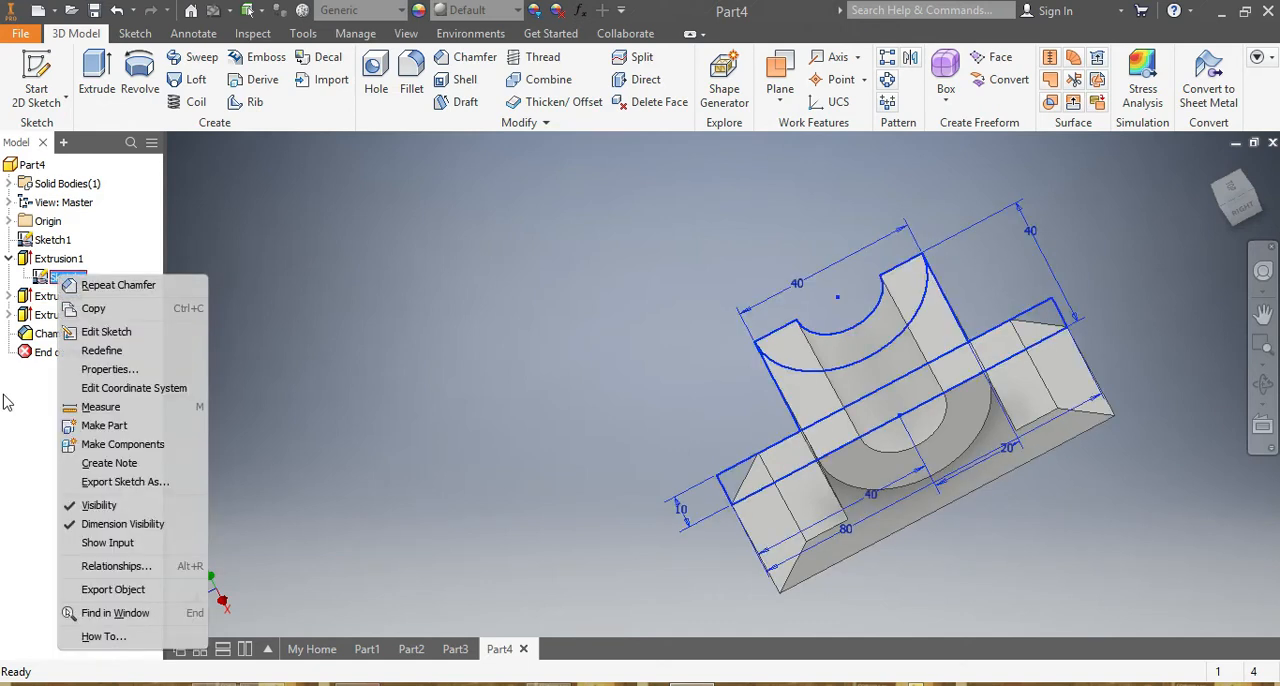
pyautogui.click(98, 508)
# Assign the Steel, Alloy material from the Inventor Material Library to the finished bracket.
pyautogui.scroll(-2, 1152, 510)
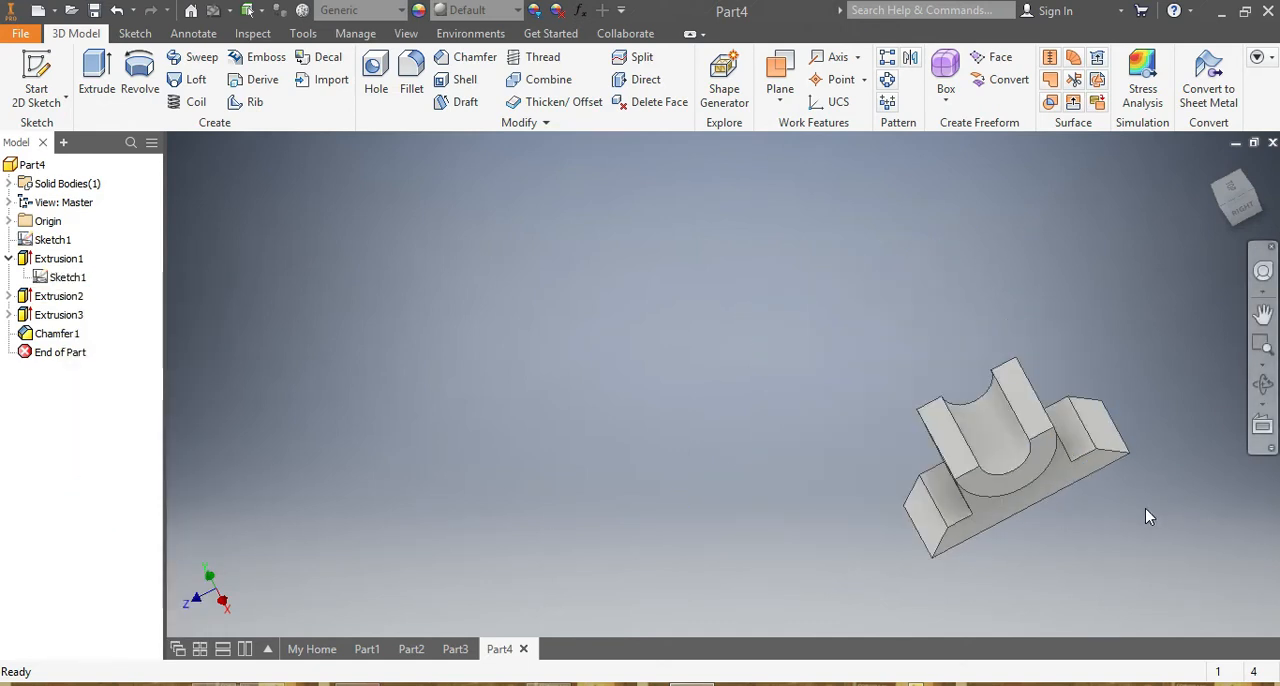
pyautogui.scroll(3, 1150, 508)
pyautogui.moveTo(1238, 204)
pyautogui.mouseDown()
pyautogui.moveTo(1205, 235)
pyautogui.moveTo(1250, 238)
pyautogui.moveTo(1240, 325)
pyautogui.moveTo(1272, 334)
pyautogui.moveTo(1265, 388)
pyautogui.mouseUp()
pyautogui.scroll(-3, 1085, 487)
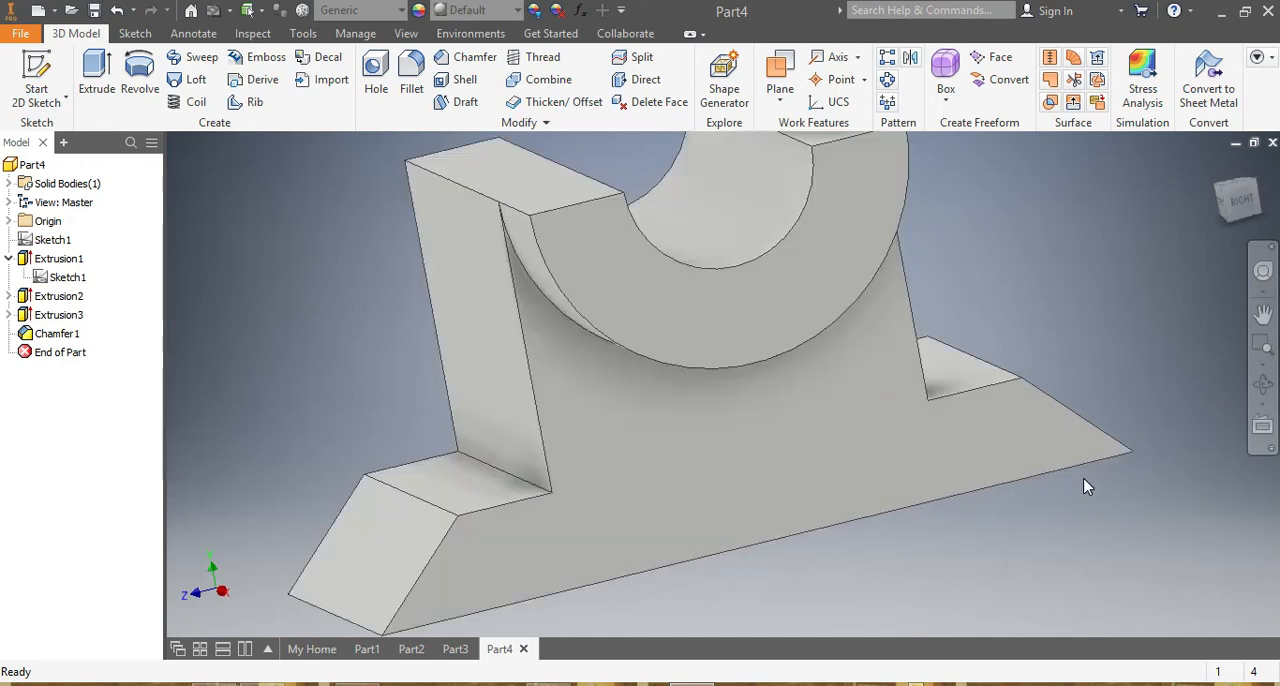
pyautogui.scroll(3, 1086, 480)
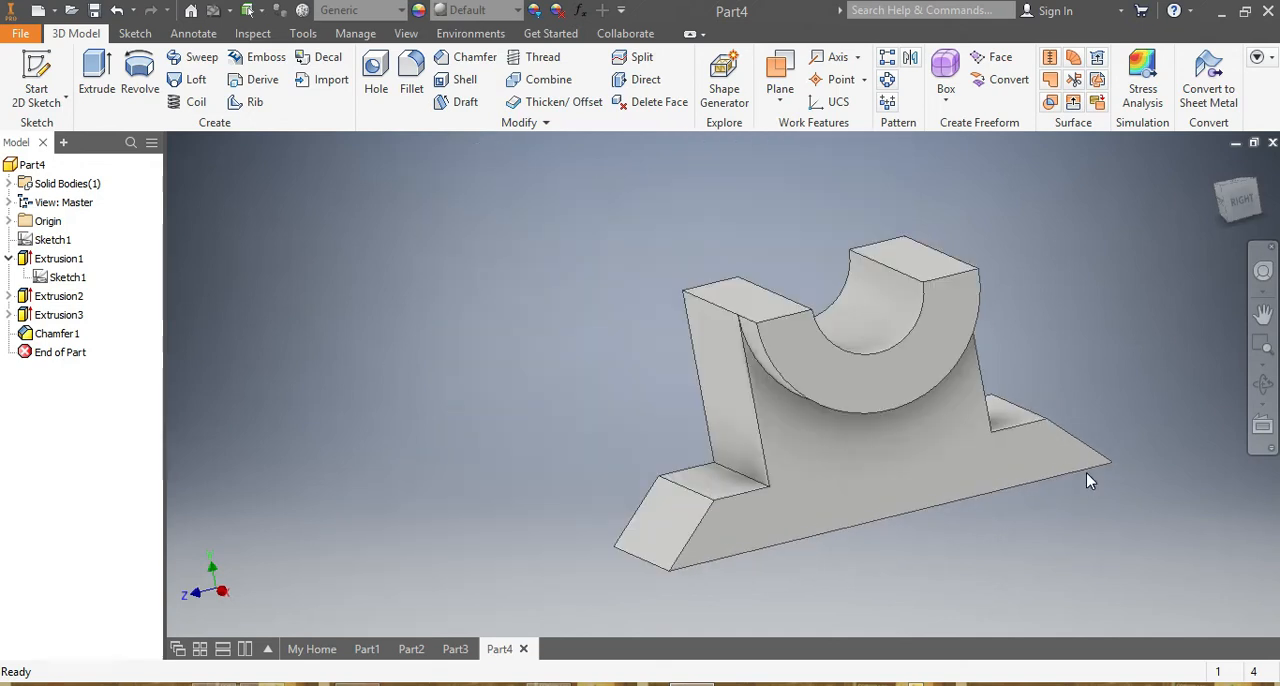
pyautogui.click(403, 17)
pyautogui.scroll(-2, 370, 215)
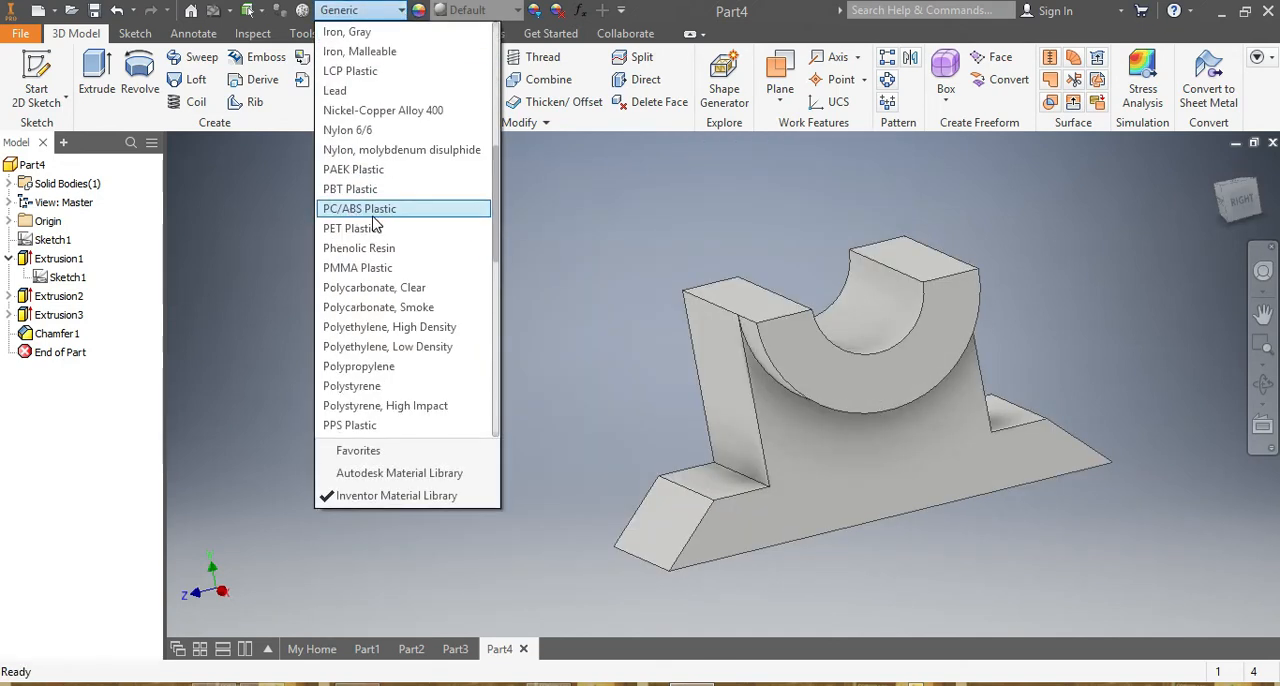
pyautogui.scroll(-8, 388, 245)
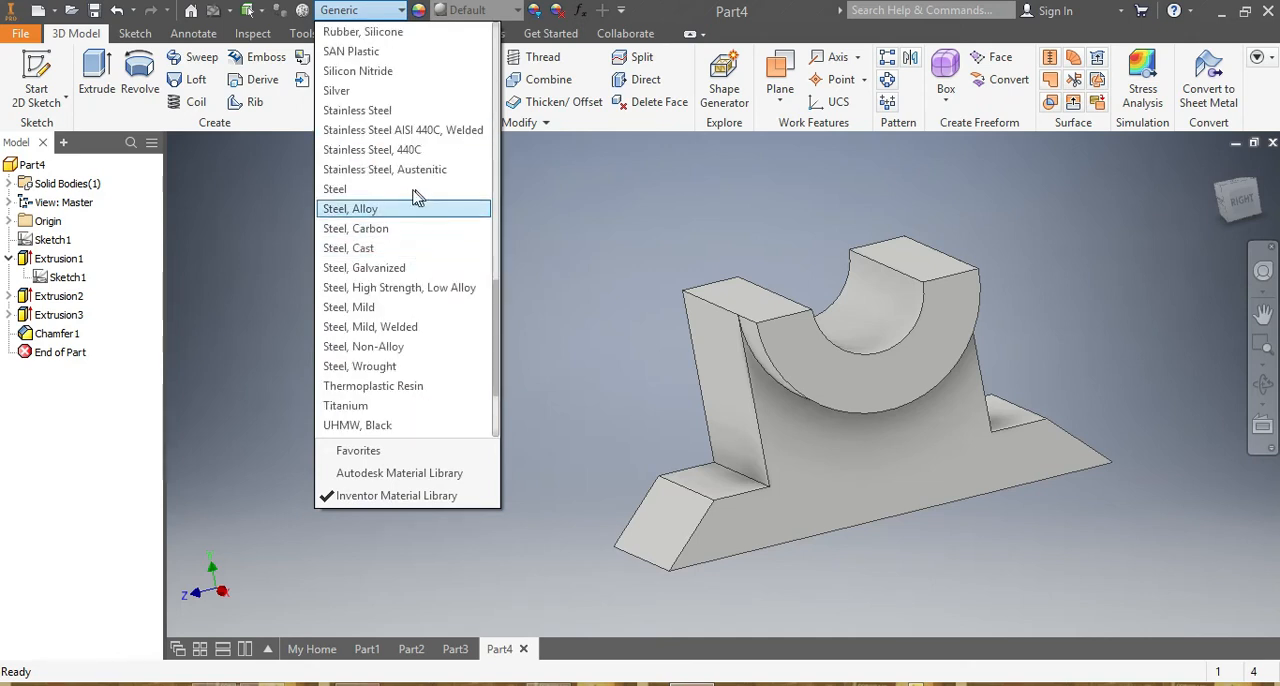
pyautogui.click(392, 212)
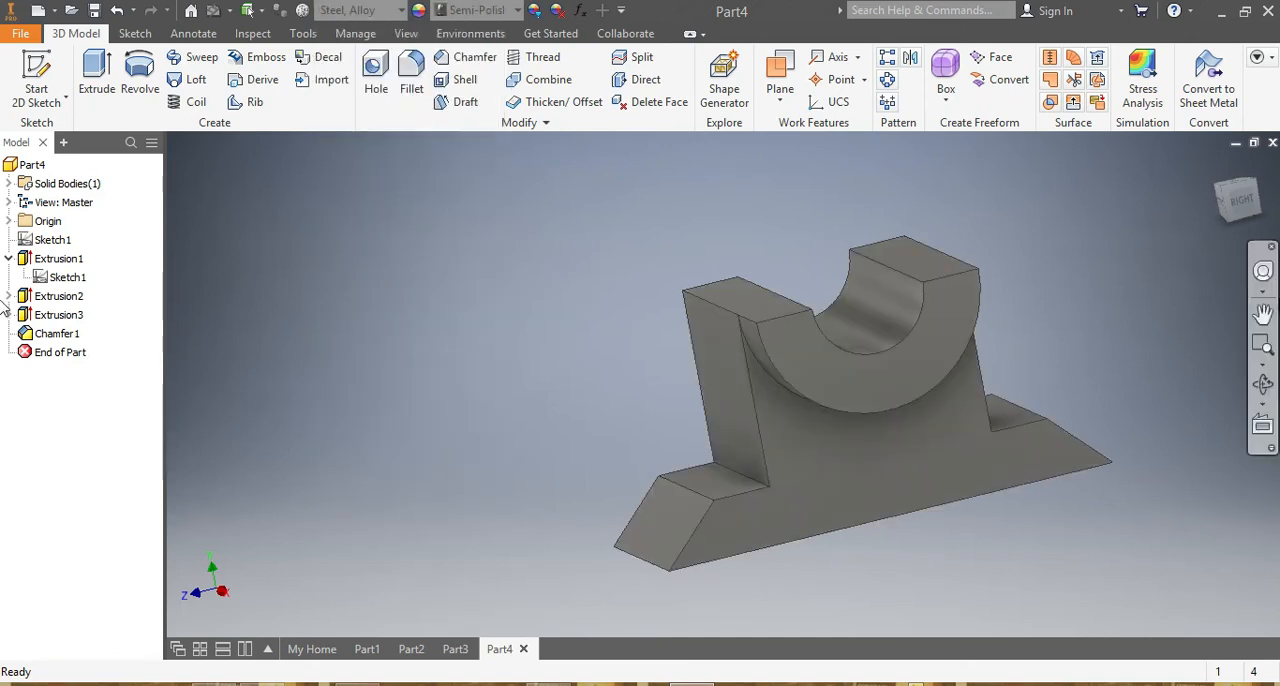
pyautogui.moveTo(1231, 220)
pyautogui.mouseDown()
pyautogui.moveTo(1244, 200)
pyautogui.moveTo(1266, 214)
pyautogui.moveTo(1246, 194)
pyautogui.moveTo(1228, 206)
pyautogui.moveTo(1236, 220)
pyautogui.moveTo(1238, 200)
pyautogui.moveTo(1246, 208)
pyautogui.moveTo(1240, 218)
pyautogui.moveTo(1228, 204)
pyautogui.mouseUp()
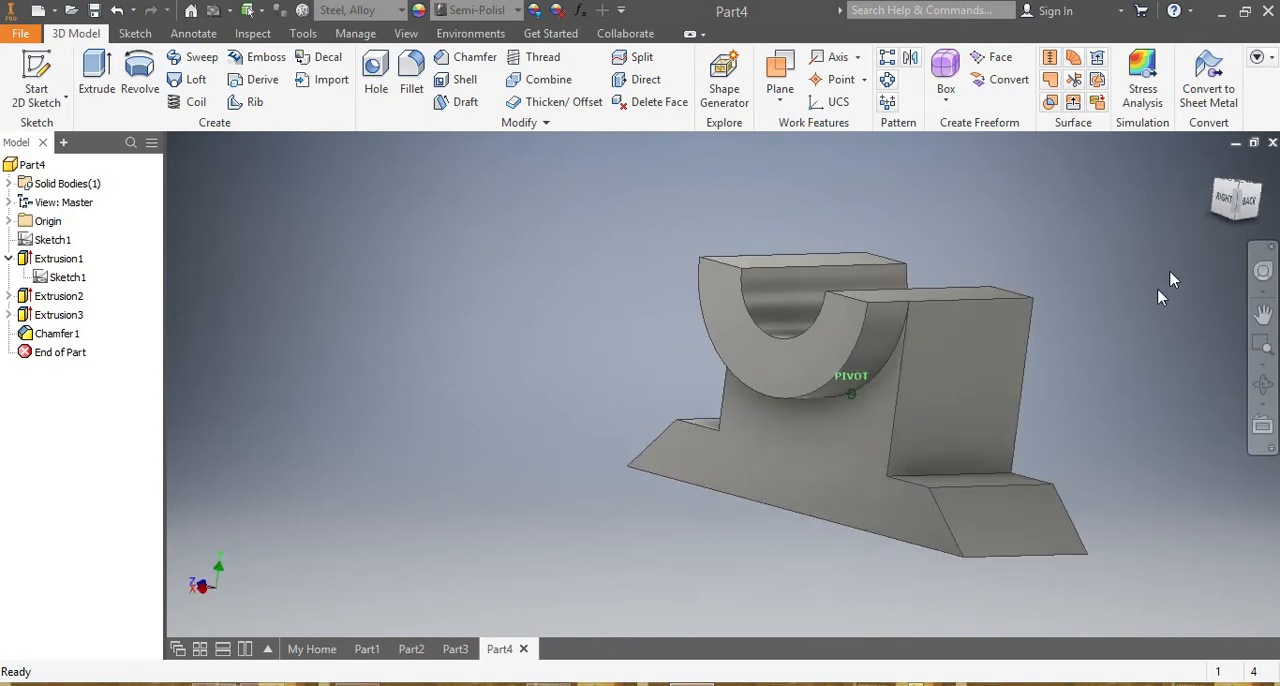
pyautogui.scroll(-2, 1136, 344)
pyautogui.scroll(2, 1136, 344)
pyautogui.scroll(-3, 1136, 344)
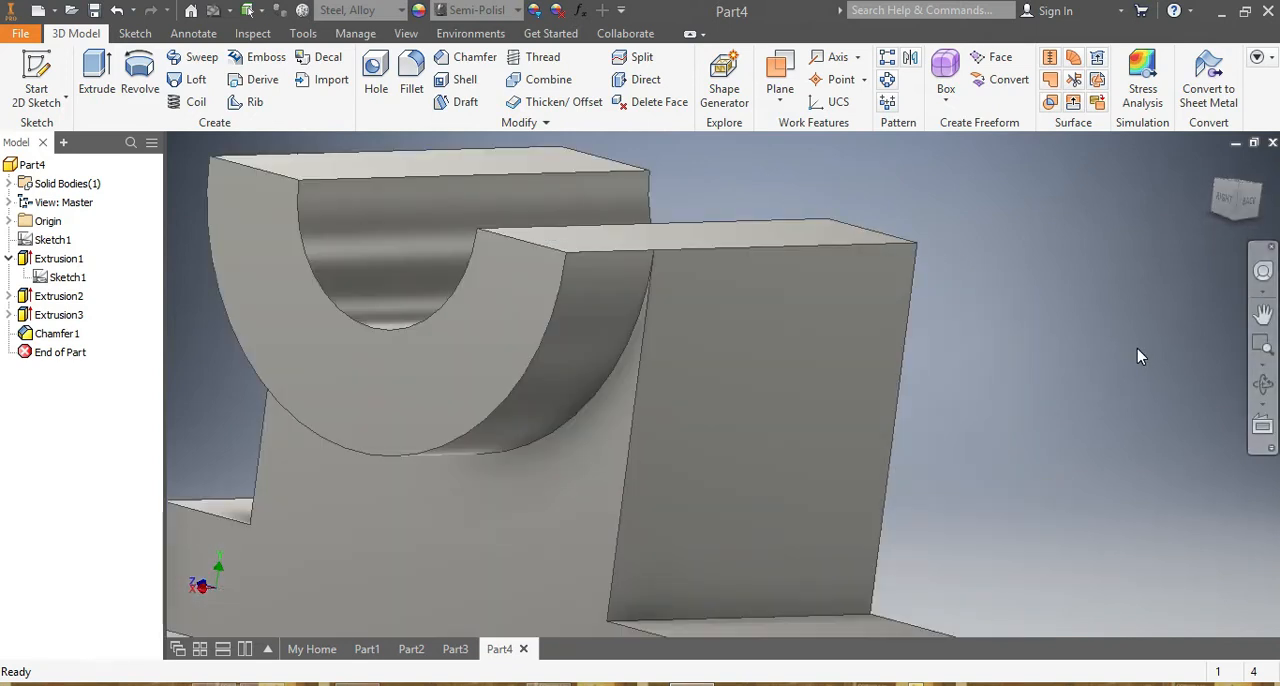
pyautogui.scroll(3, 1137, 348)
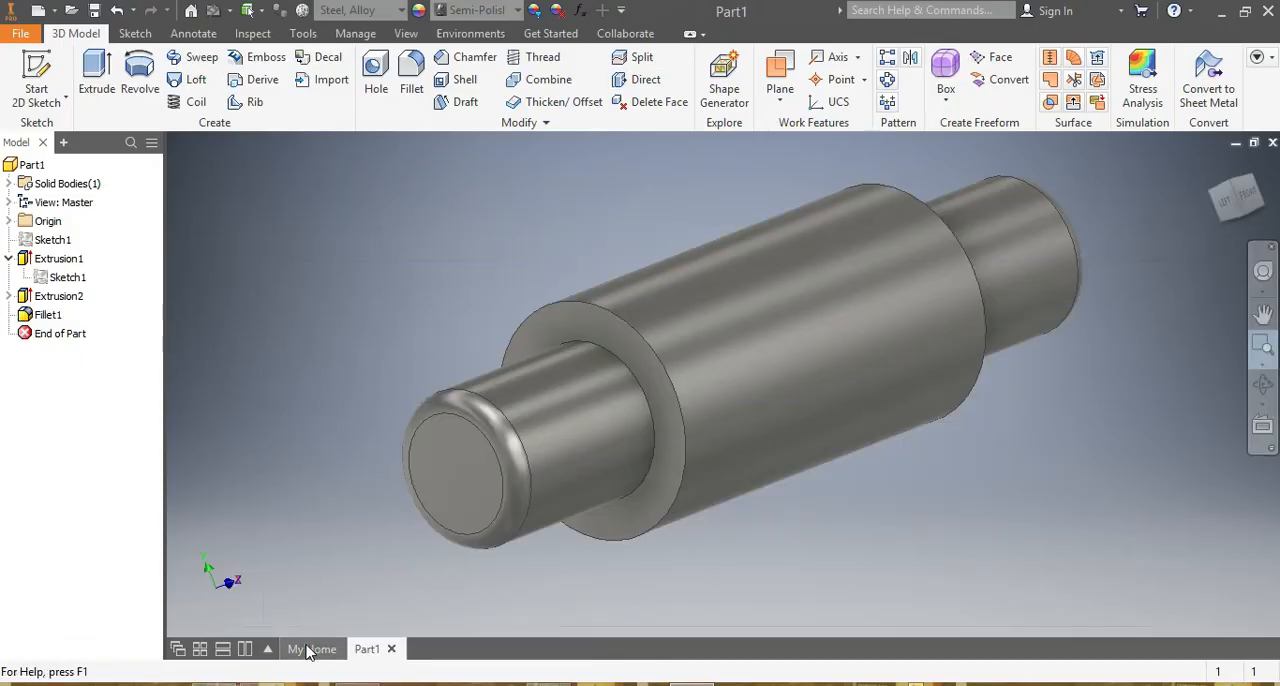
pyautogui.click(310, 649)
pyautogui.click(37, 12)
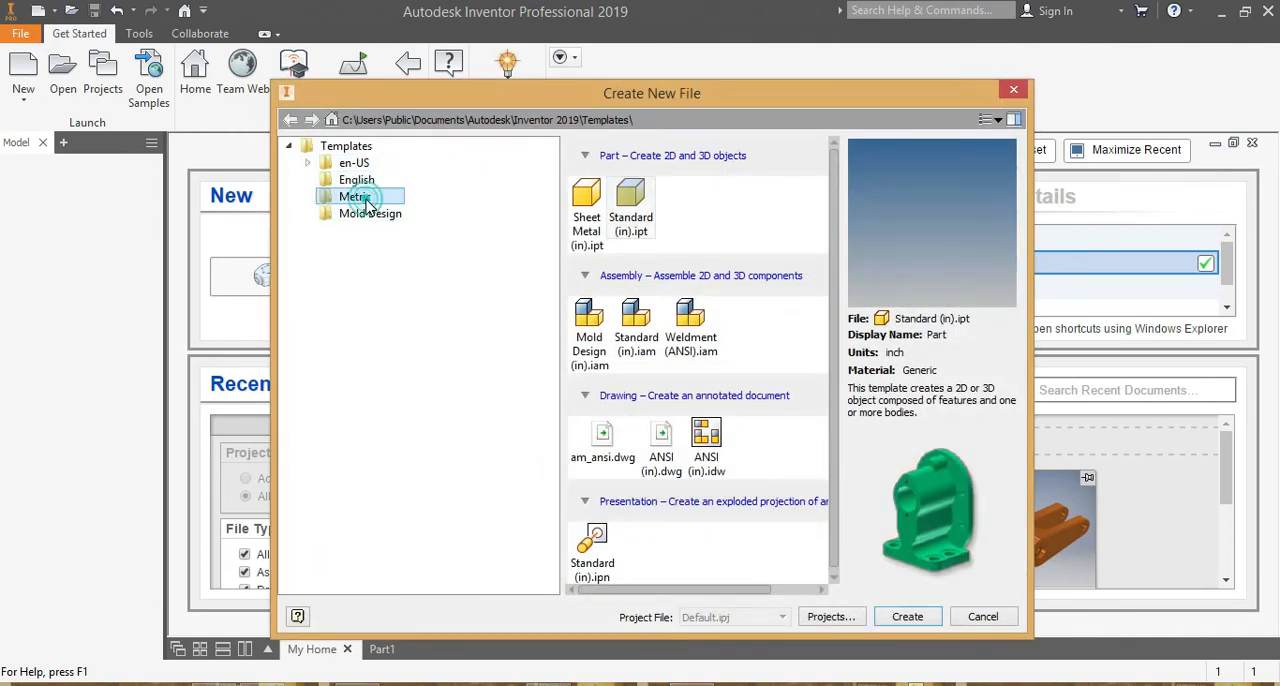
pyautogui.click(362, 199)
pyautogui.click(1014, 92)
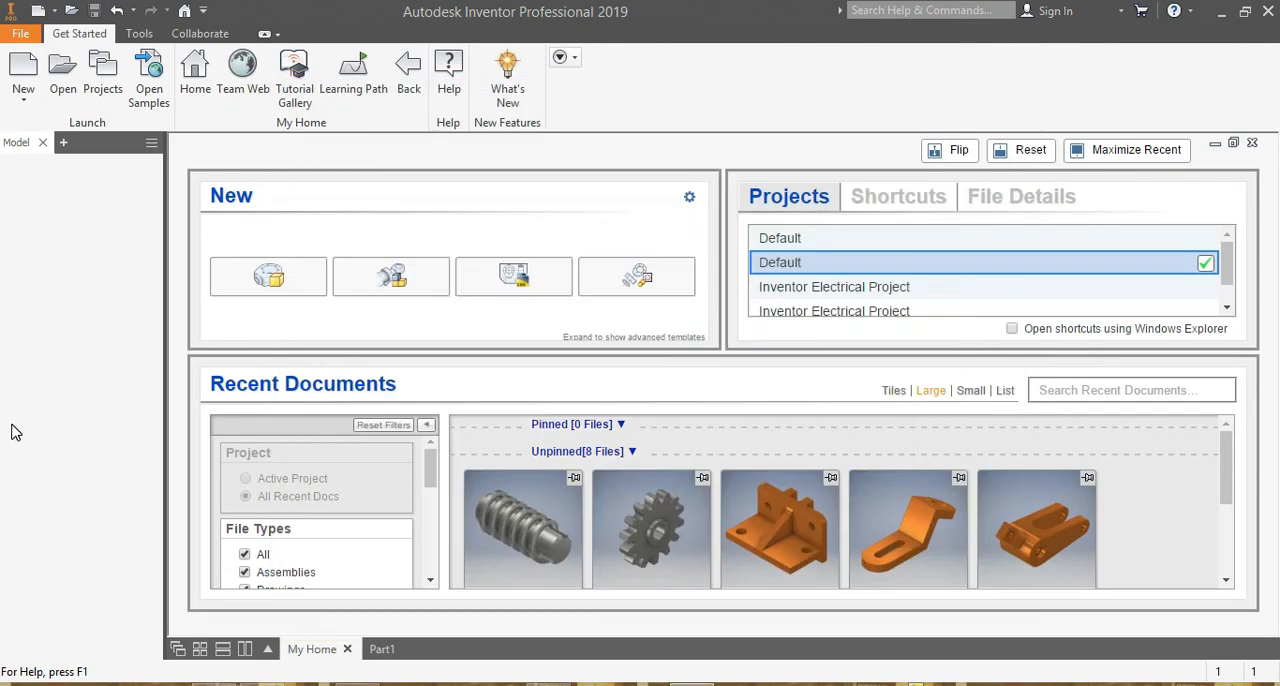
# Create a new part from the English template Standard (in).ipt and accept the style conflict notice.
pyautogui.click(37, 12)
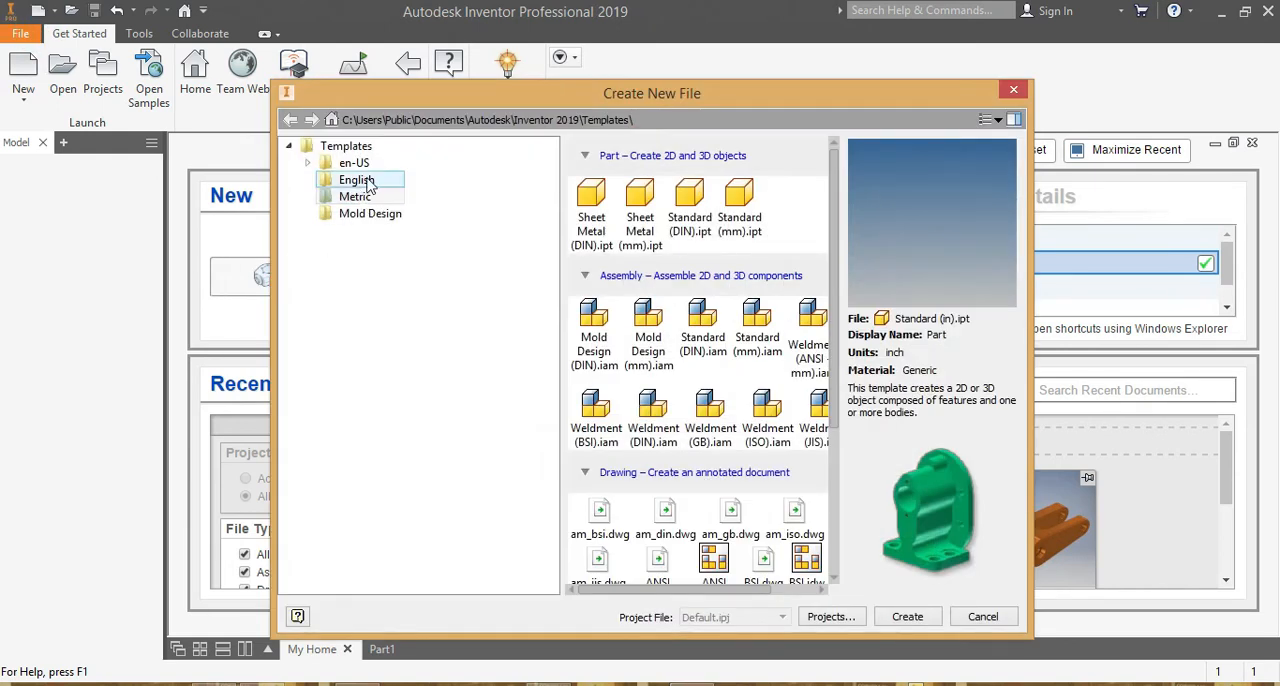
pyautogui.click(360, 181)
pyautogui.click(630, 200)
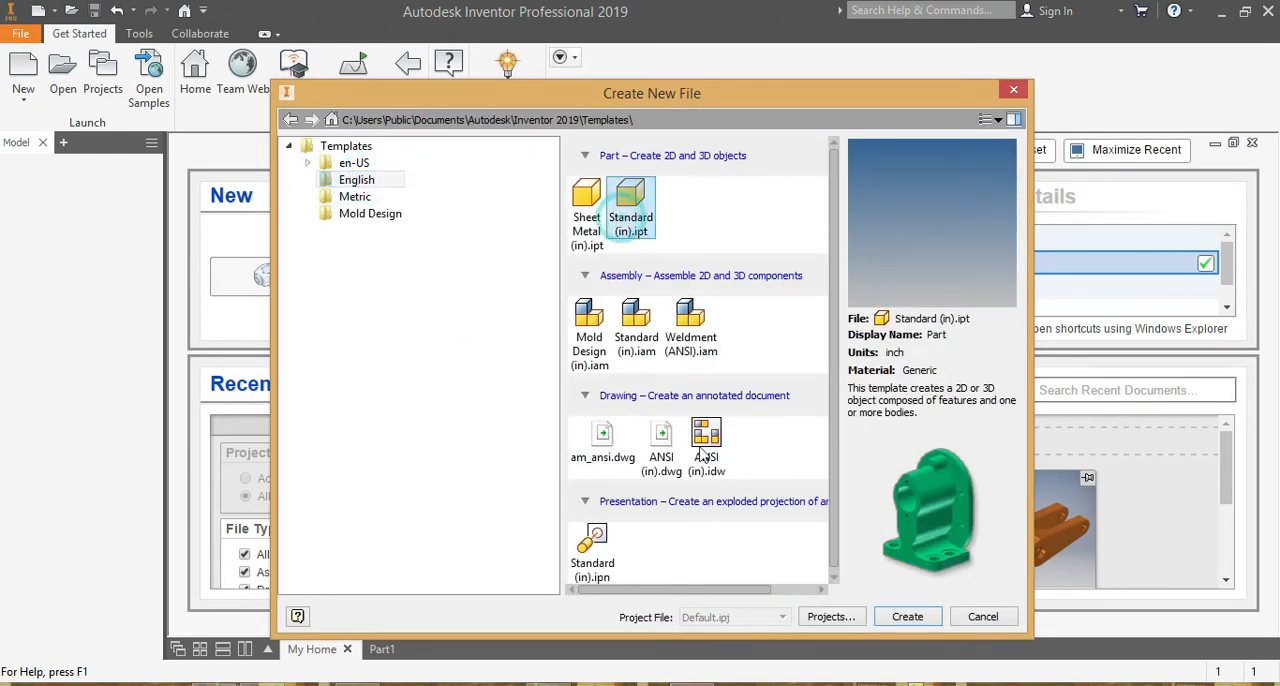
pyautogui.click(906, 617)
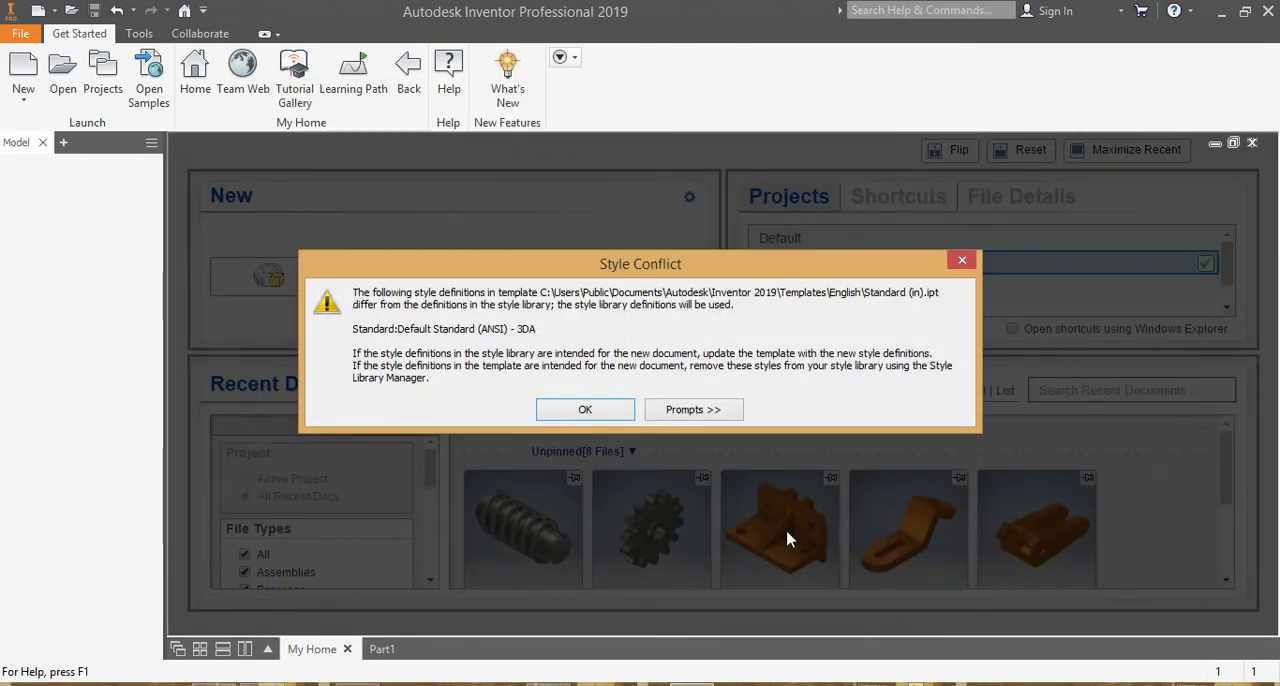
pyautogui.click(585, 411)
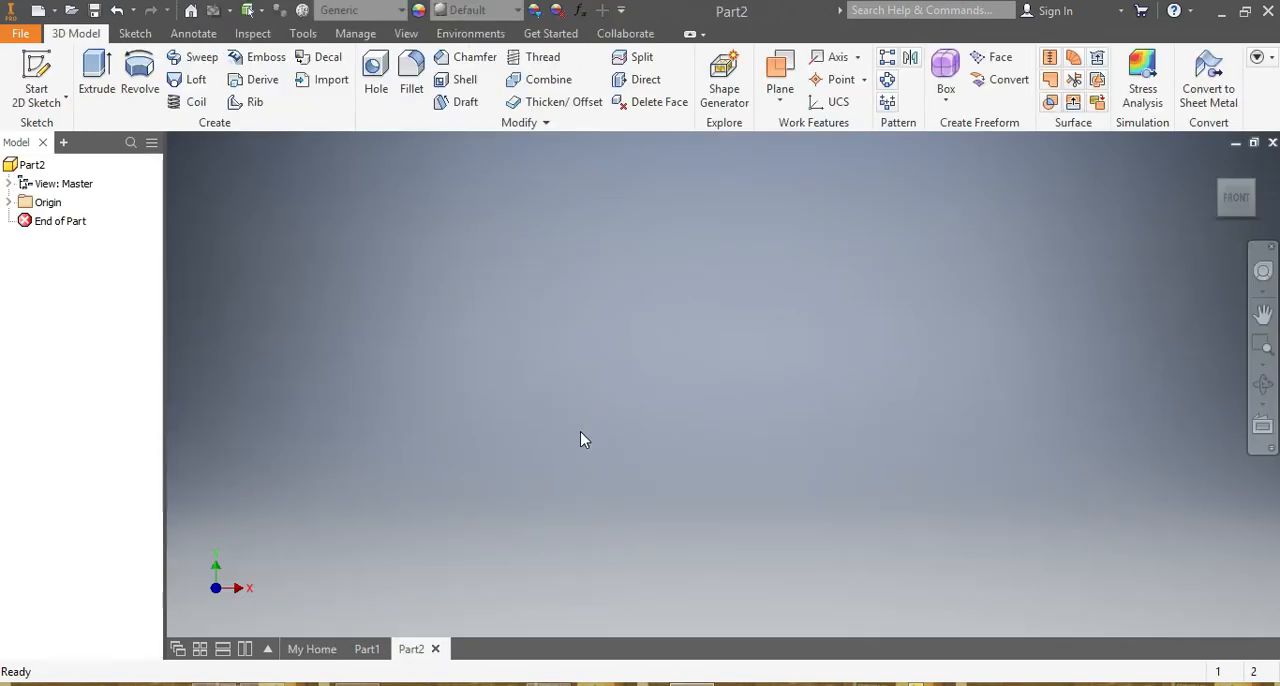
# Sketch two concentric circles centred on the origin of the YZ plane, about 0.75 in and 0.49 in in diameter.
pyautogui.click(135, 33)
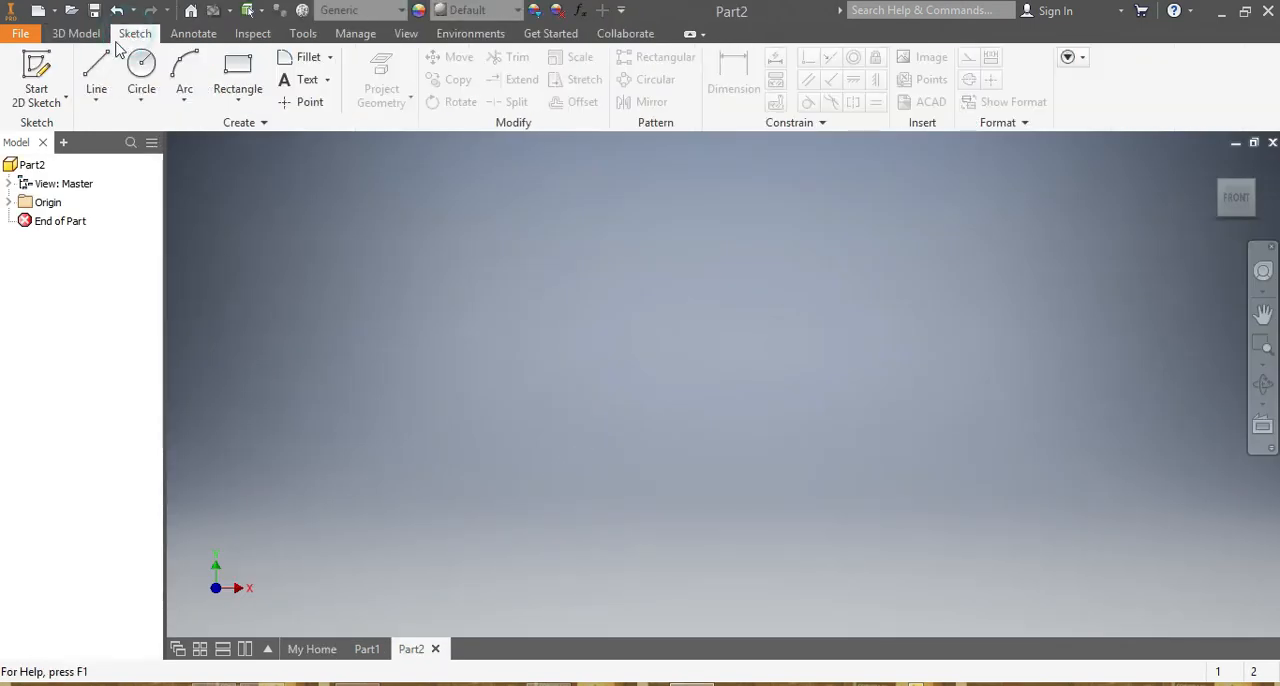
pyautogui.click(141, 75)
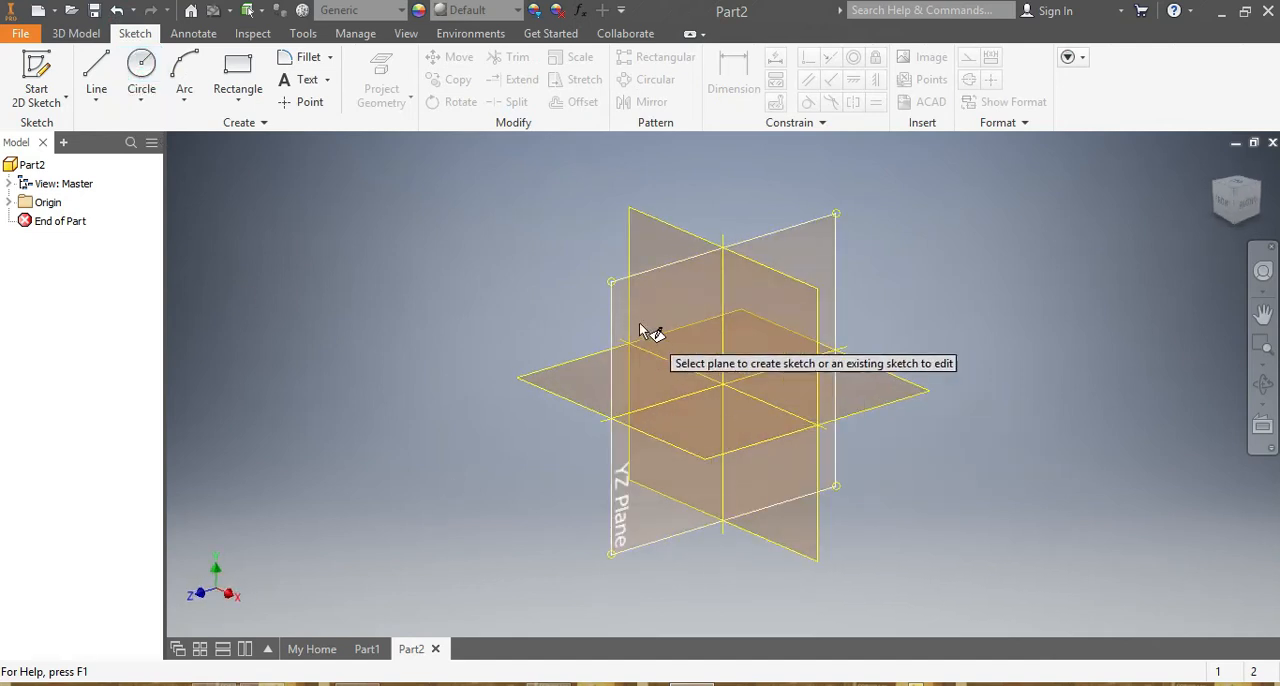
pyautogui.click(637, 321)
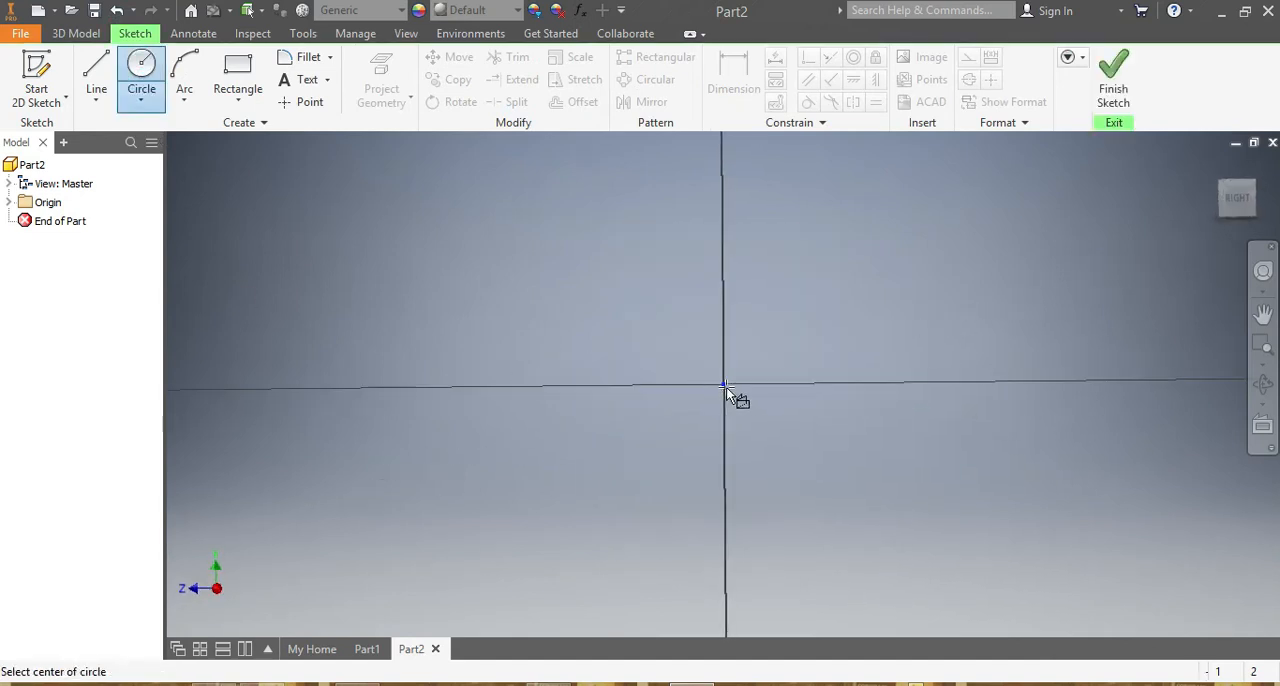
pyautogui.click(723, 384)
pyautogui.click(594, 331)
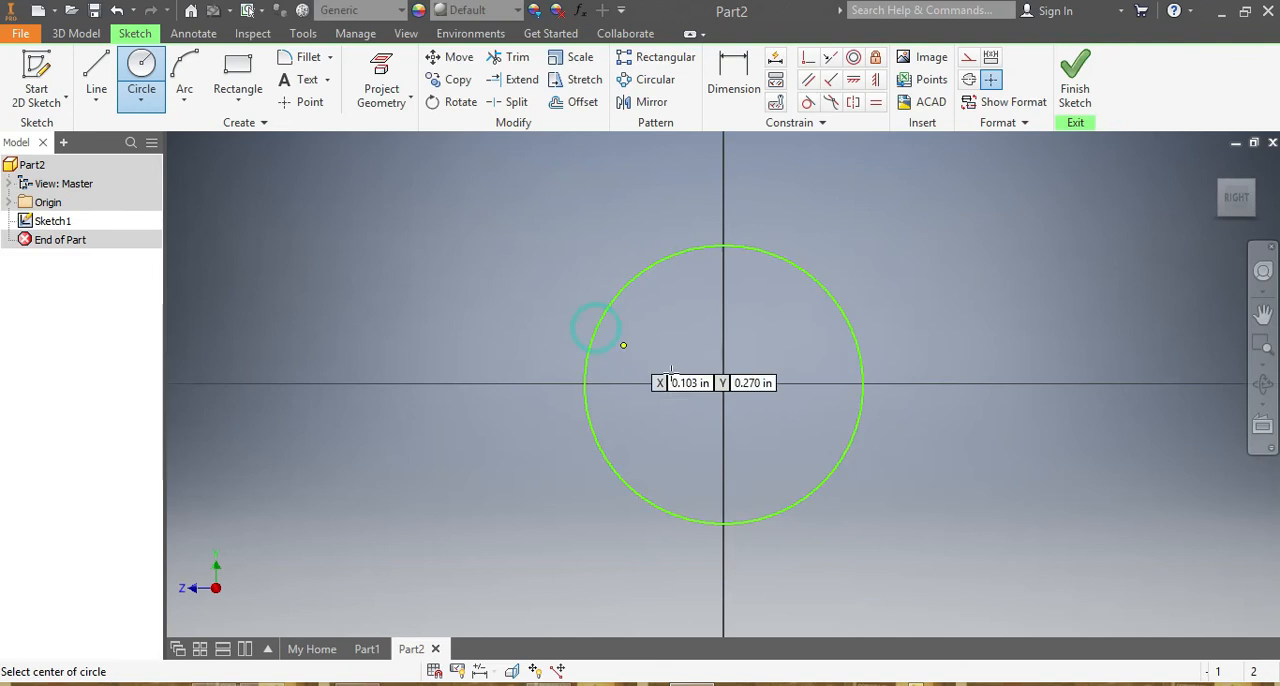
pyautogui.click(723, 384)
pyautogui.click(651, 329)
# Dimension the outer circle's diameter at 0.75 in.
pyautogui.press('d')
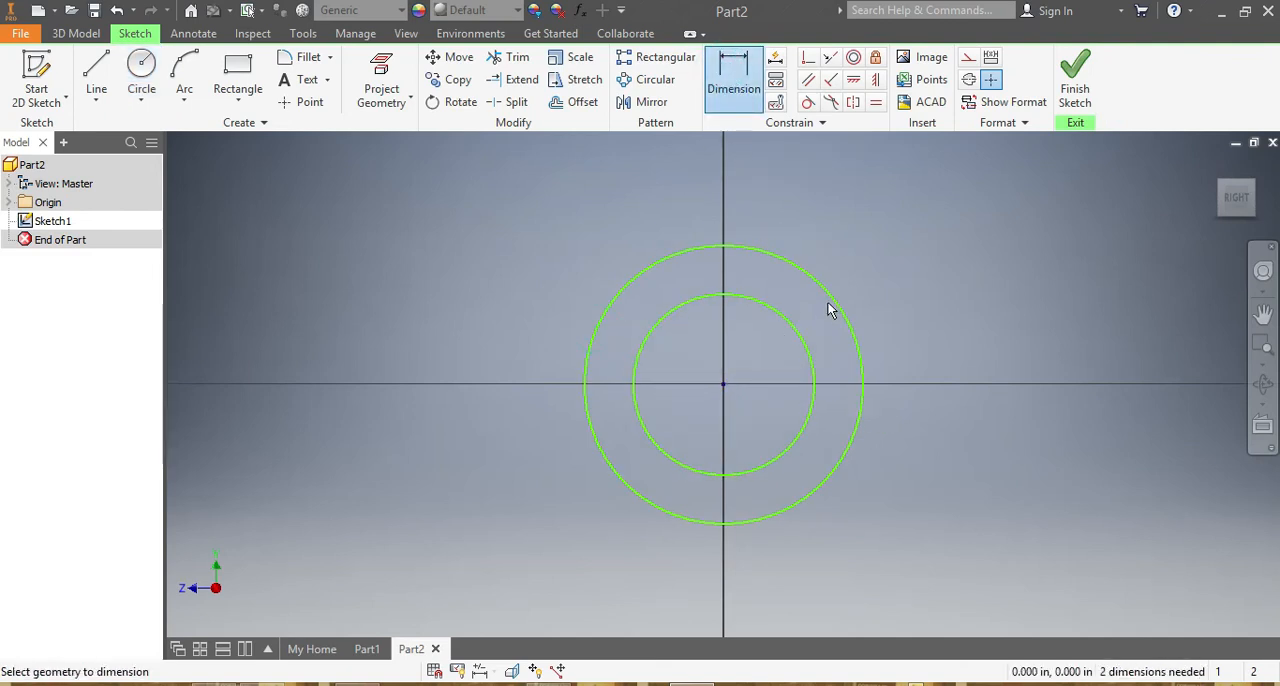
pyautogui.click(829, 295)
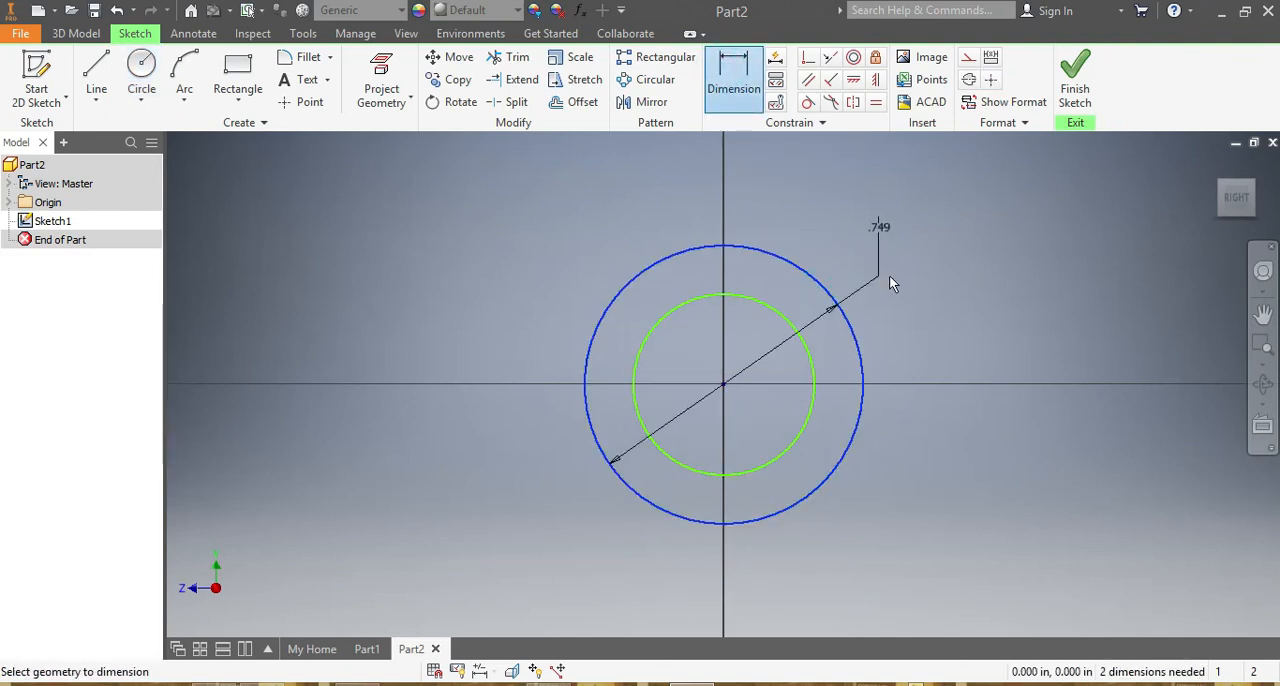
pyautogui.click(978, 286)
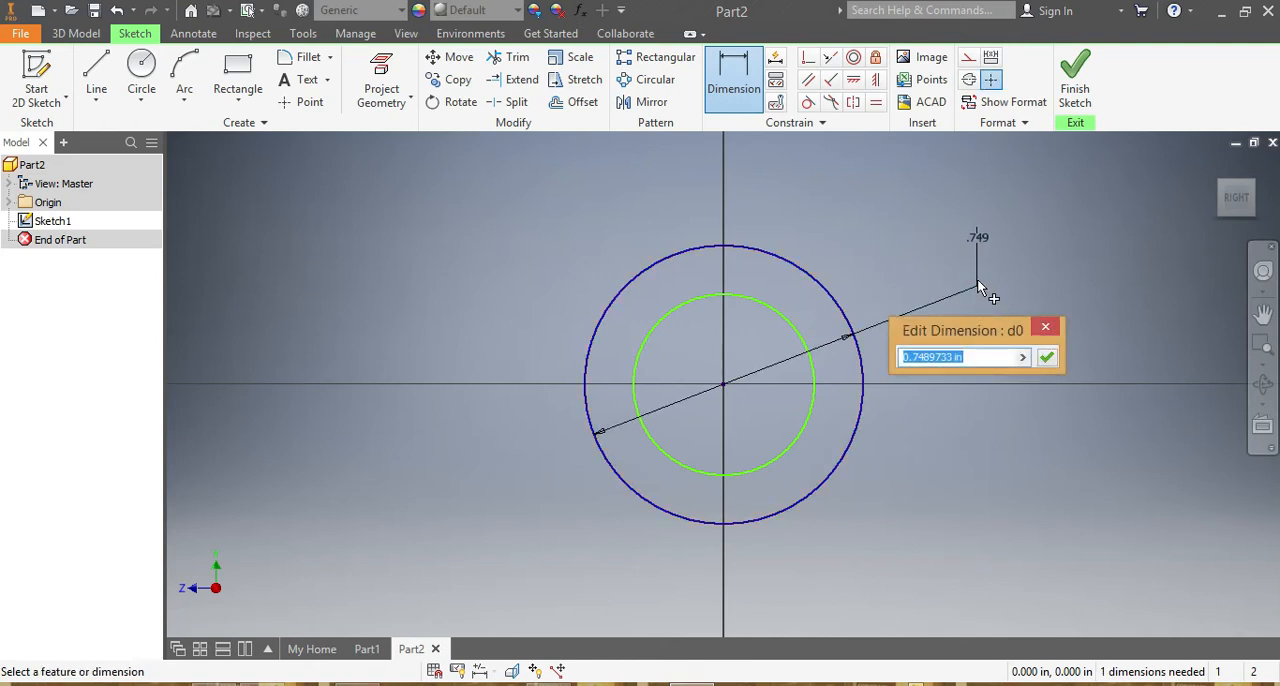
pyautogui.write('.75')
pyautogui.press('Return')
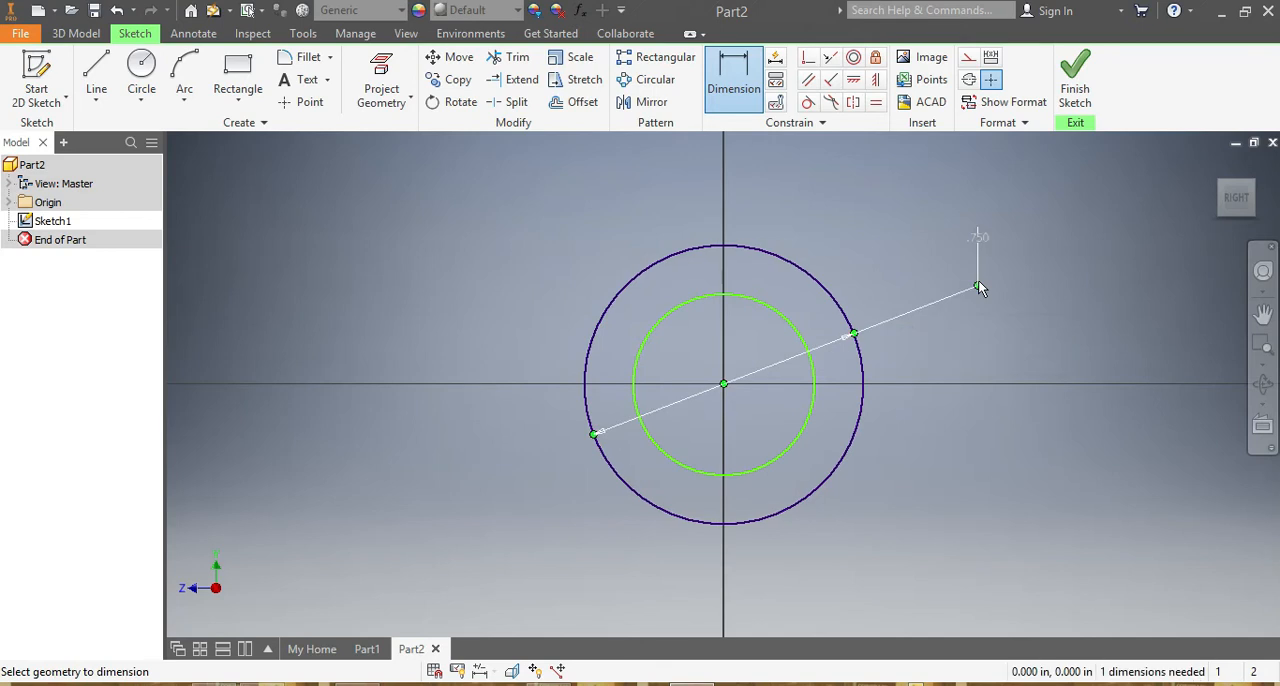
# Dimension the inner circle's diameter at 0.5 in.
pyautogui.click(796, 324)
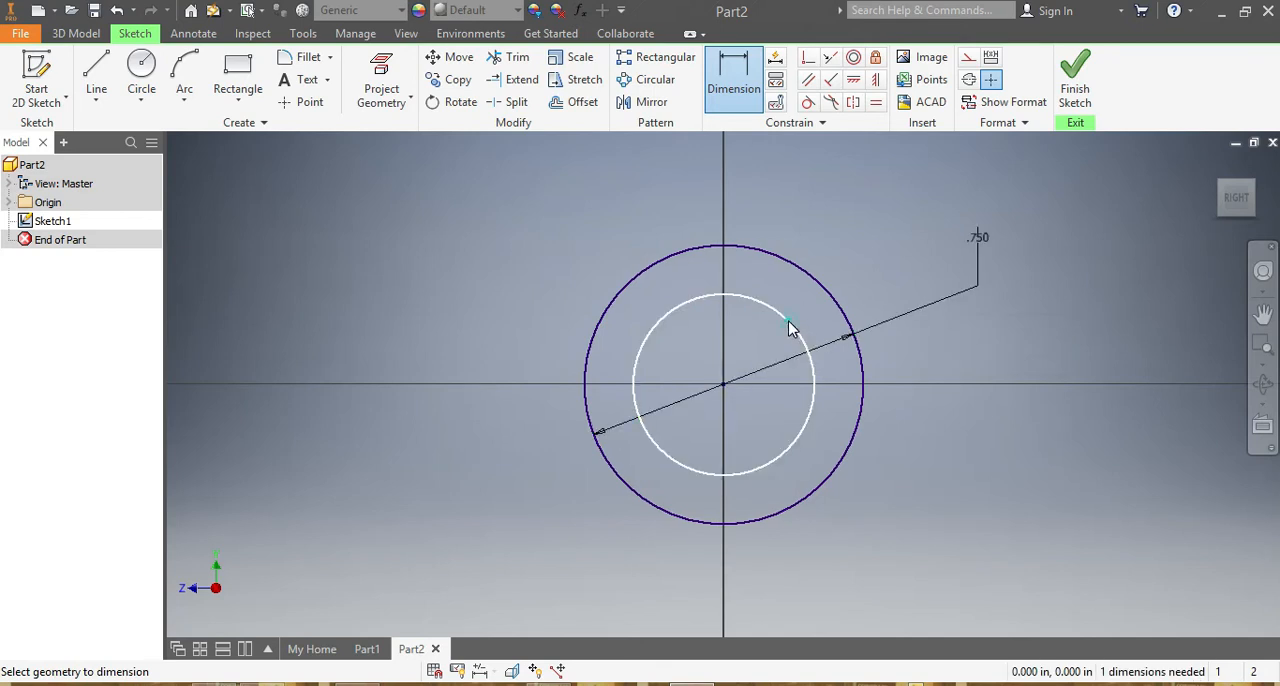
pyautogui.click(839, 239)
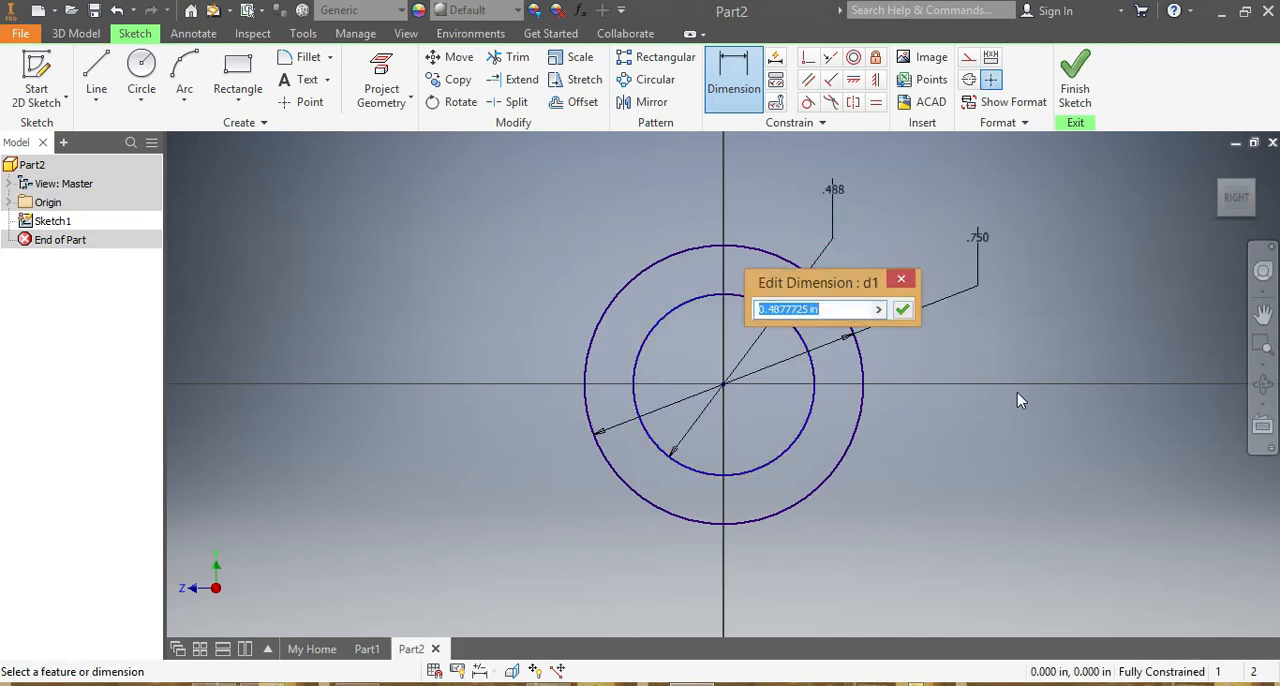
pyautogui.write('.')
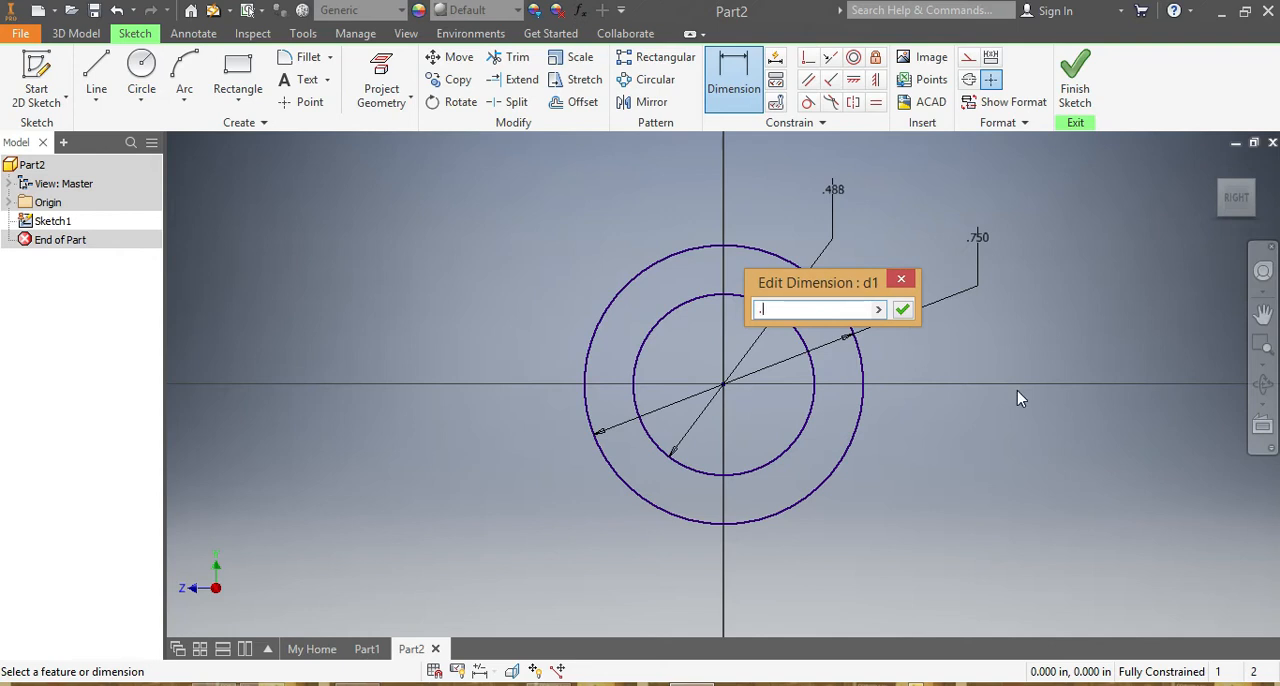
pyautogui.press('Return')
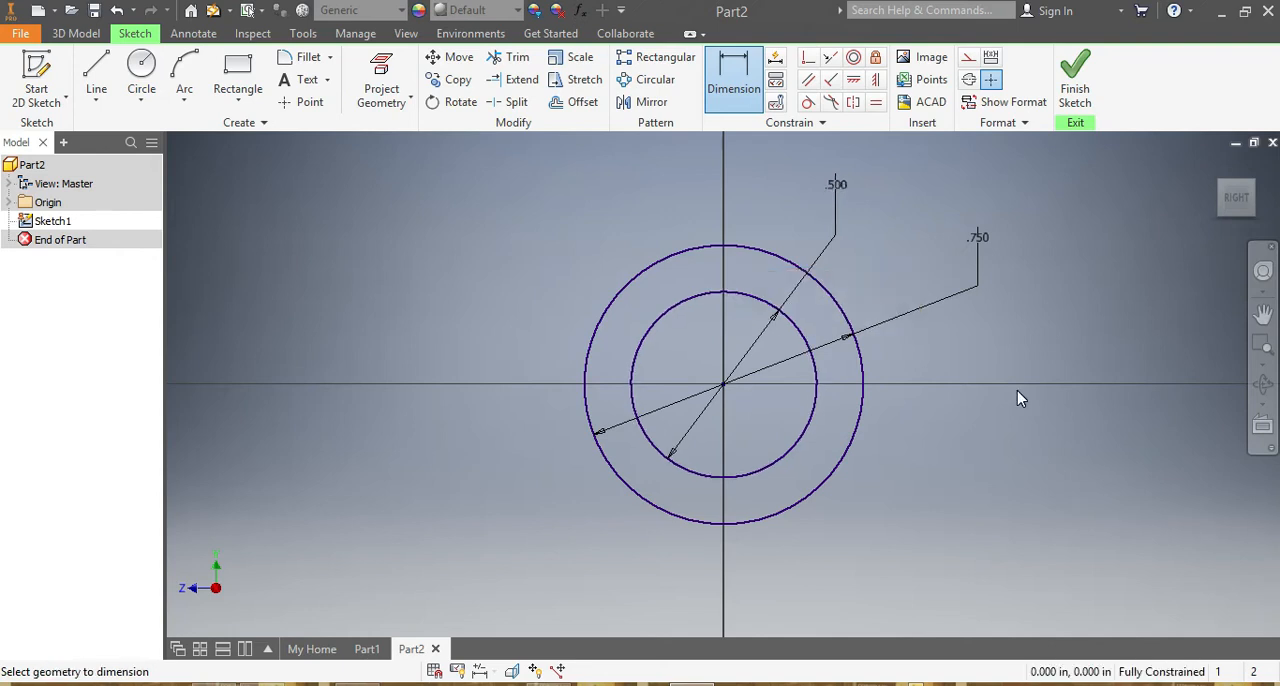
# Extrude the inner circle by 2.625 in symmetrically about the sketch plane as a new solid.
pyautogui.click(76, 33)
pyautogui.click(82, 82)
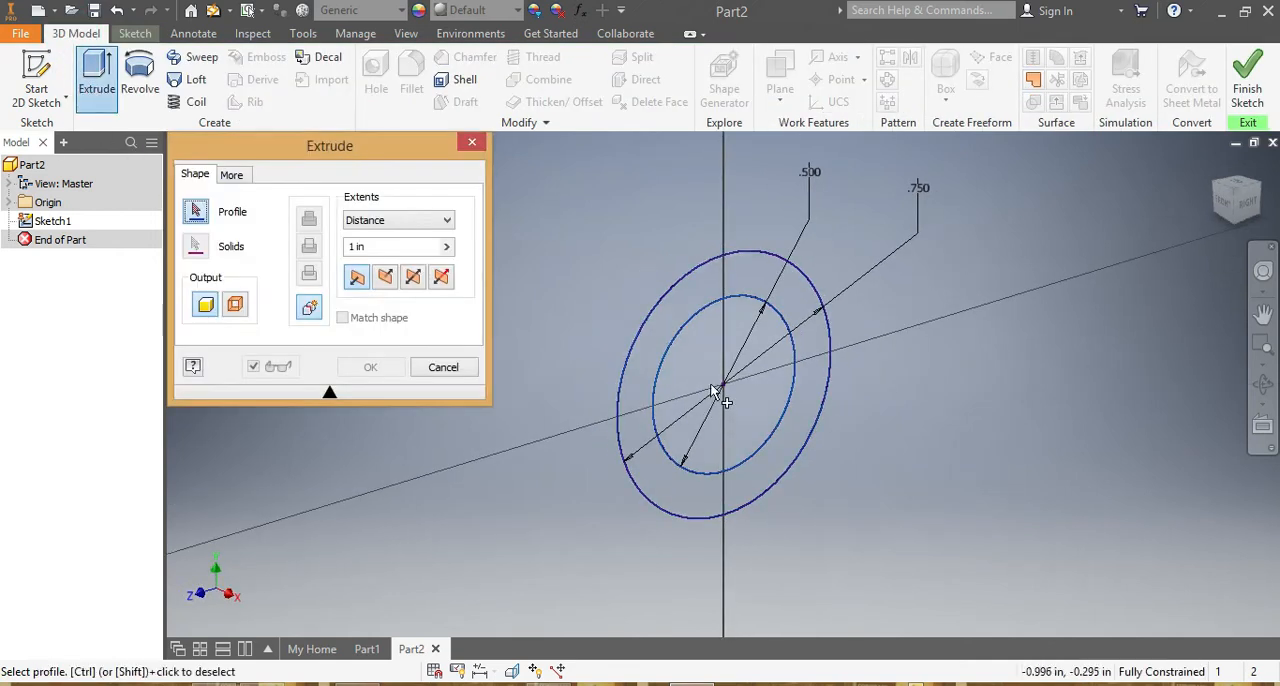
pyautogui.click(708, 356)
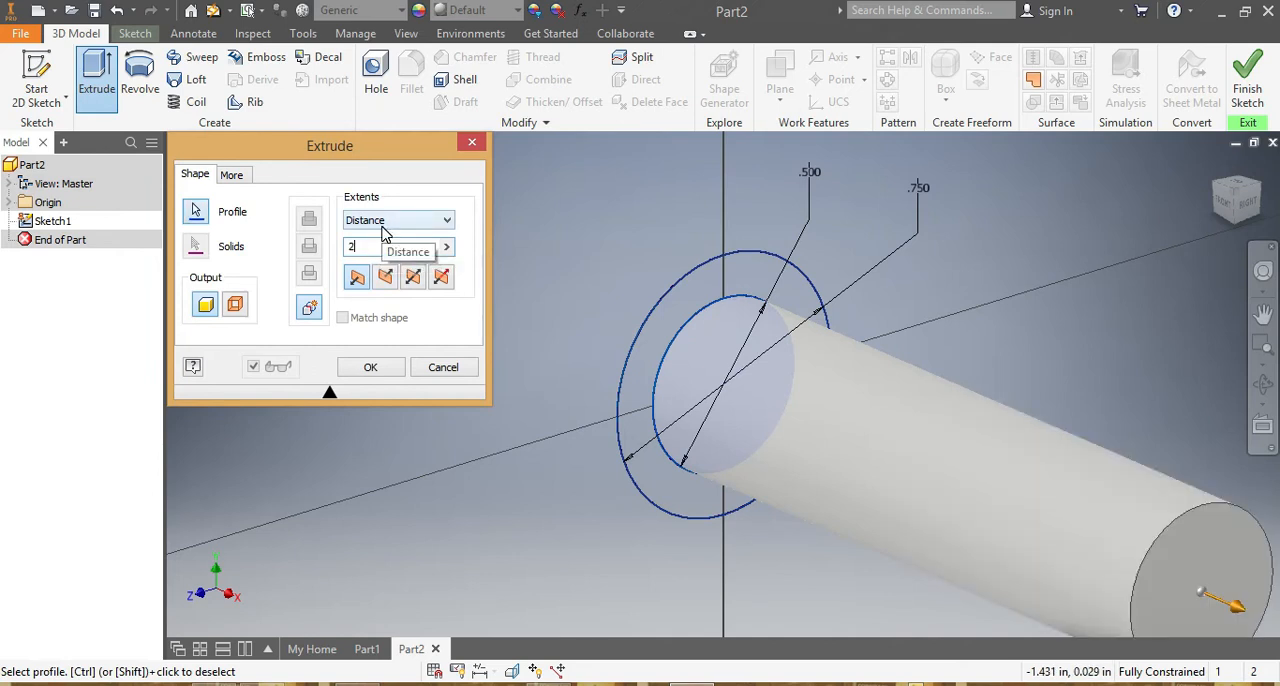
pyautogui.write('625')
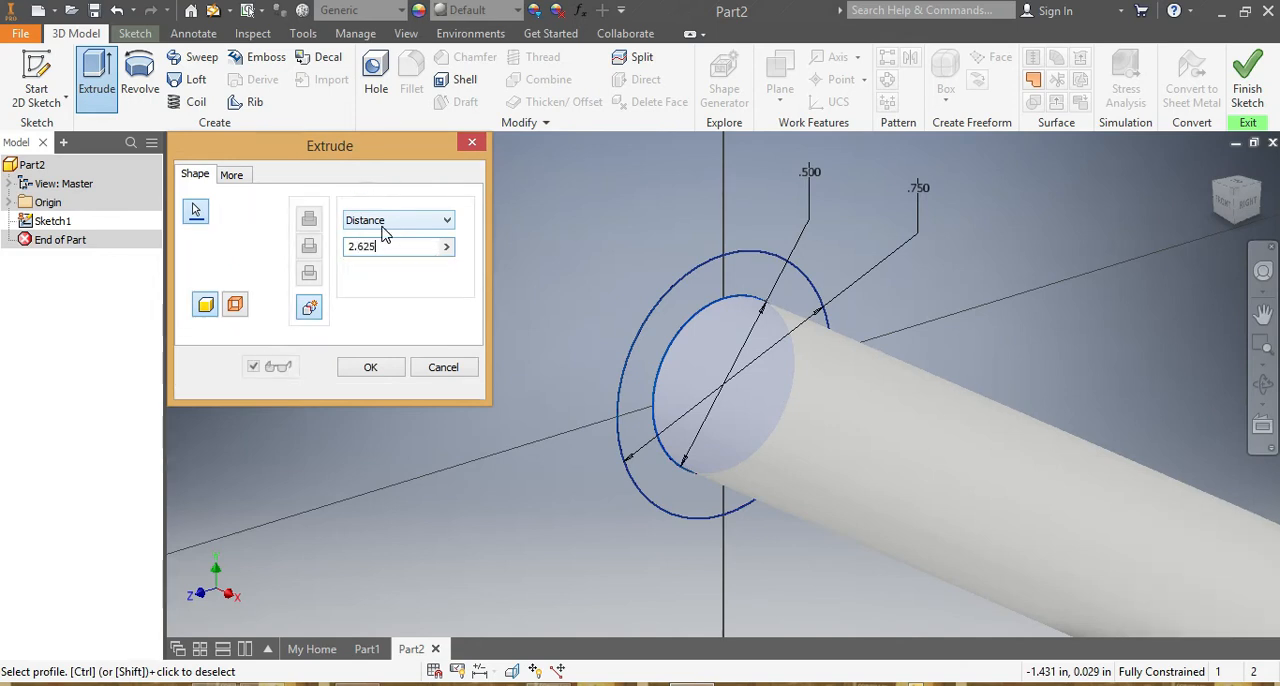
pyautogui.scroll(3, 829, 340)
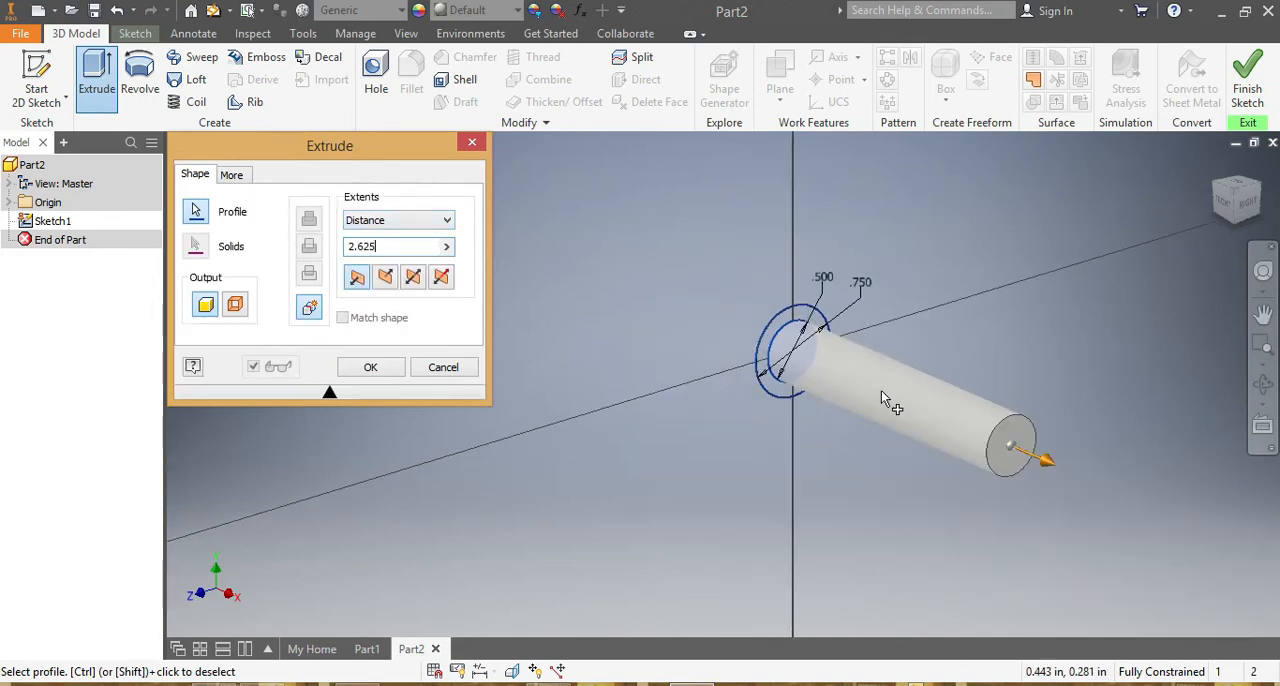
pyautogui.click(413, 277)
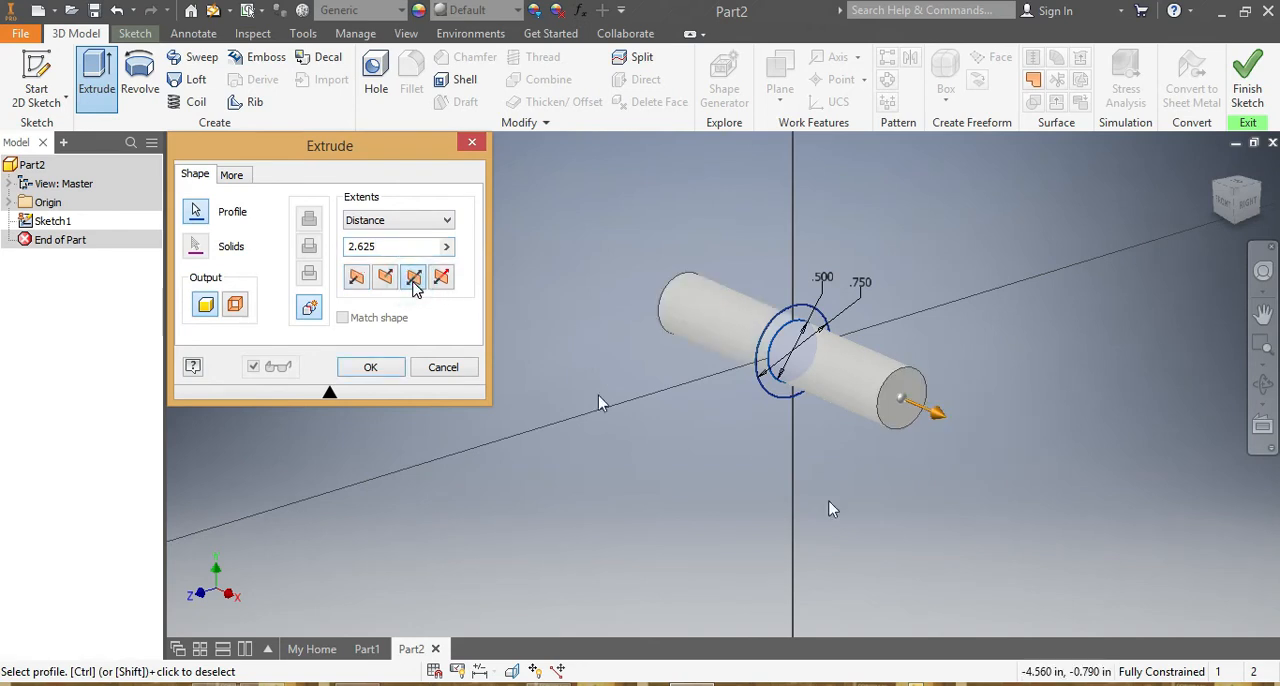
pyautogui.click(358, 366)
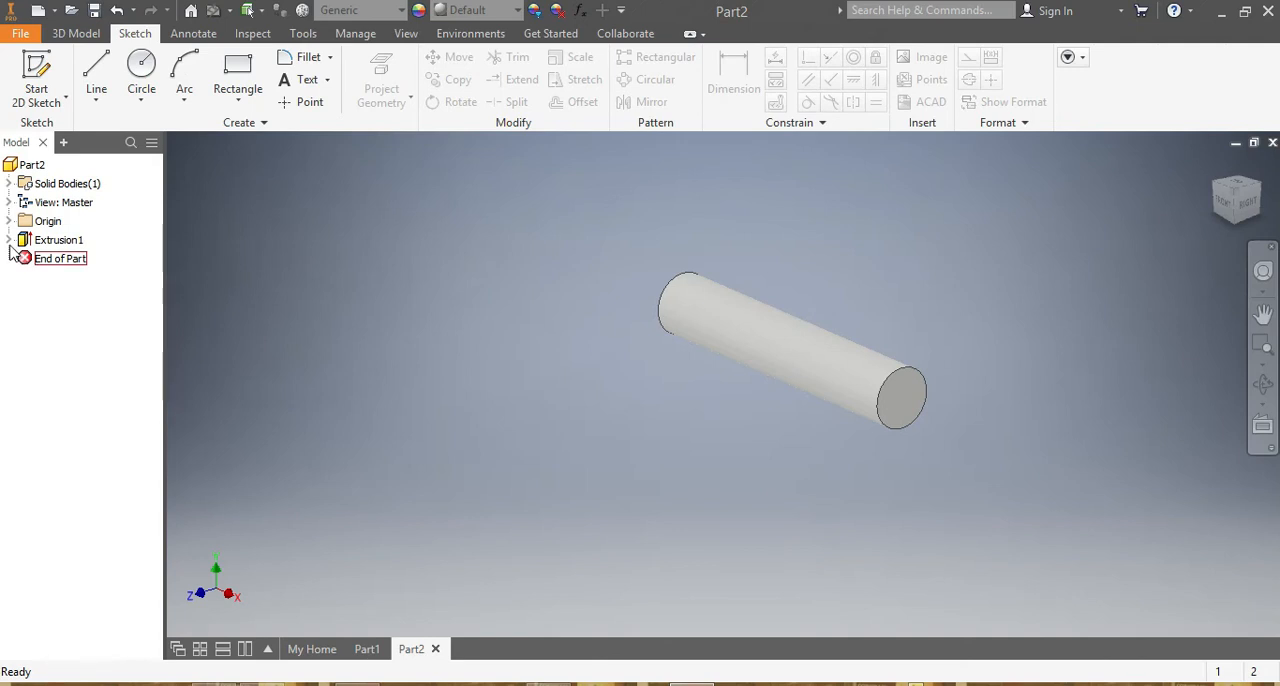
# Turn on the visibility of the sketch used by the cylinder's extrusion so its outer circle can be reused.
pyautogui.click(9, 241)
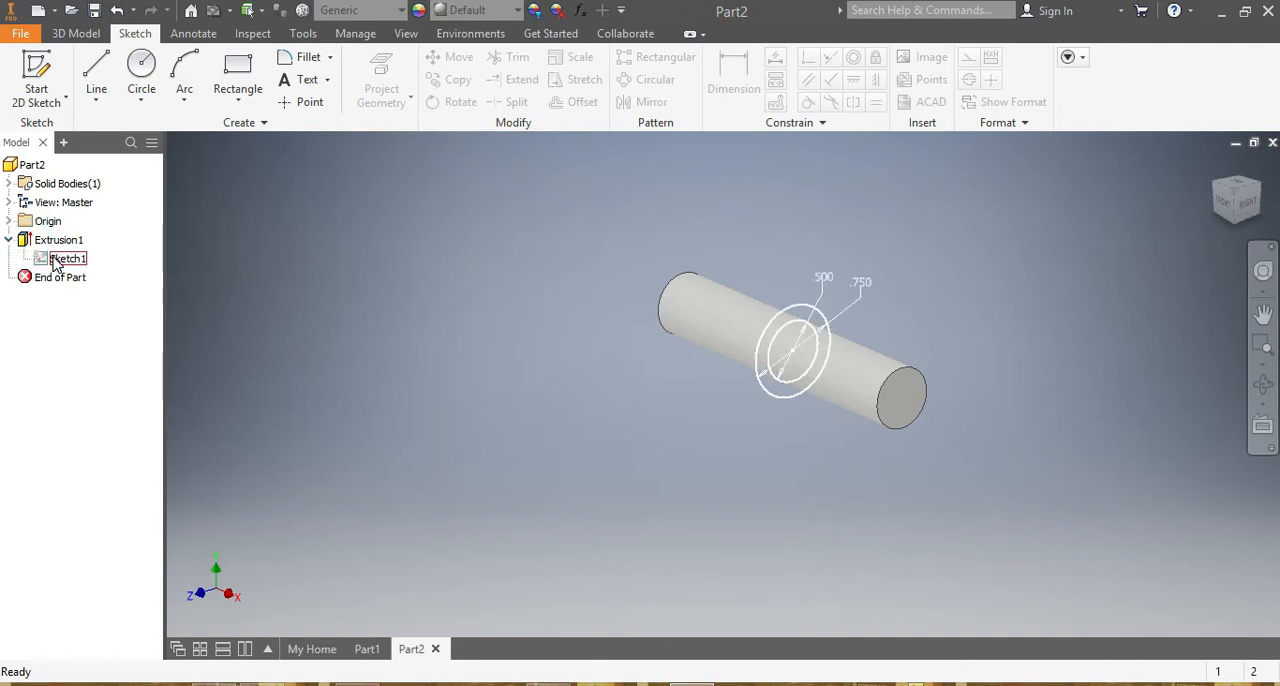
pyautogui.rightClick(55, 262)
pyautogui.click(96, 505)
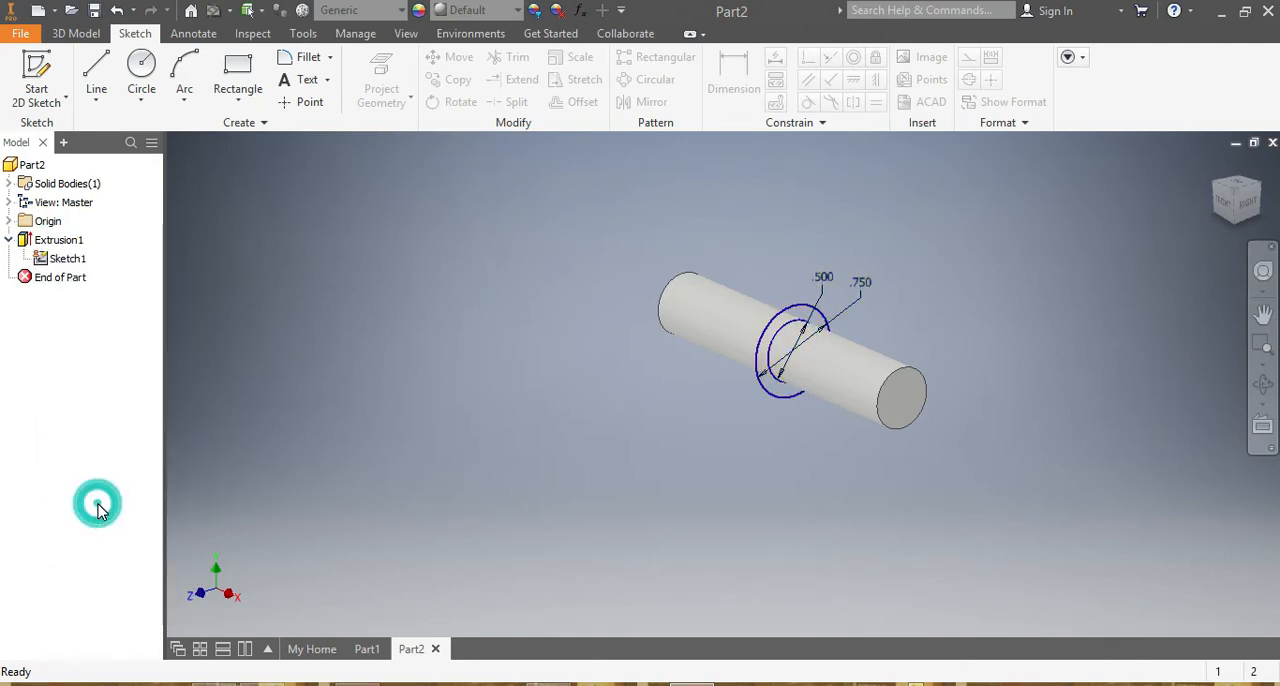
# Extrude the ring between the two circles 1.375 in symmetrically about the sketch plane, joined to the shaft, and hide the shared sketch.
pyautogui.click(70, 33)
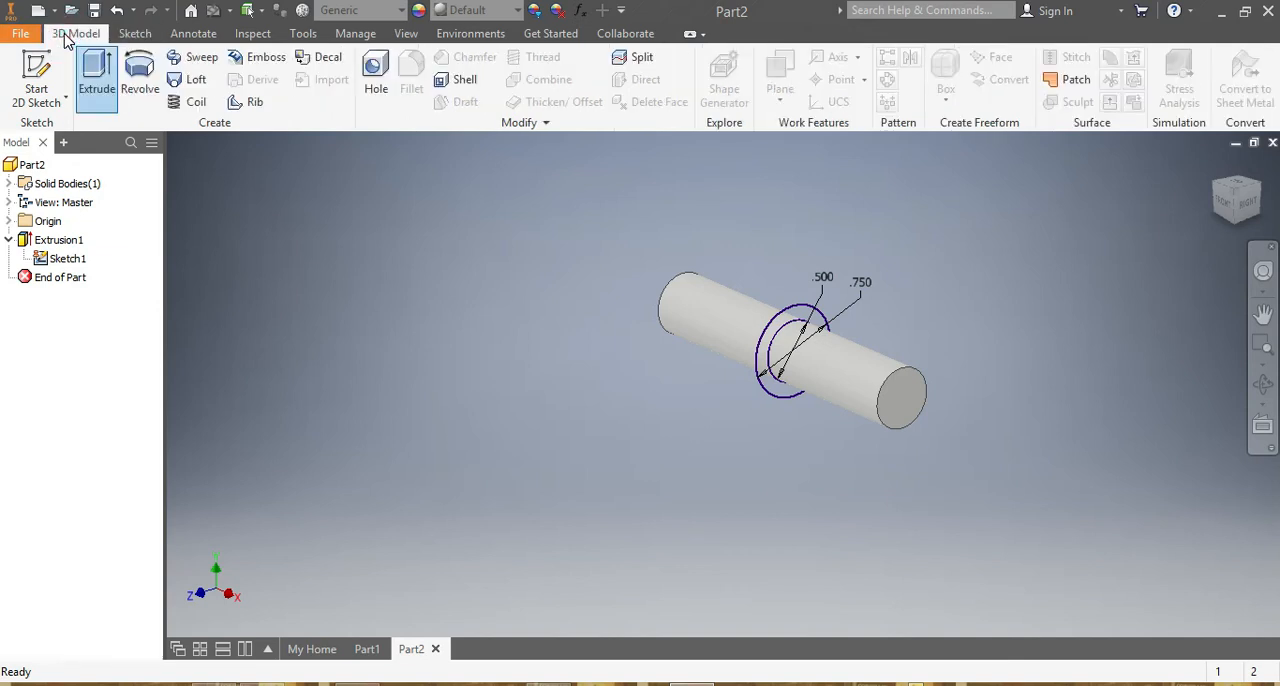
pyautogui.click(101, 64)
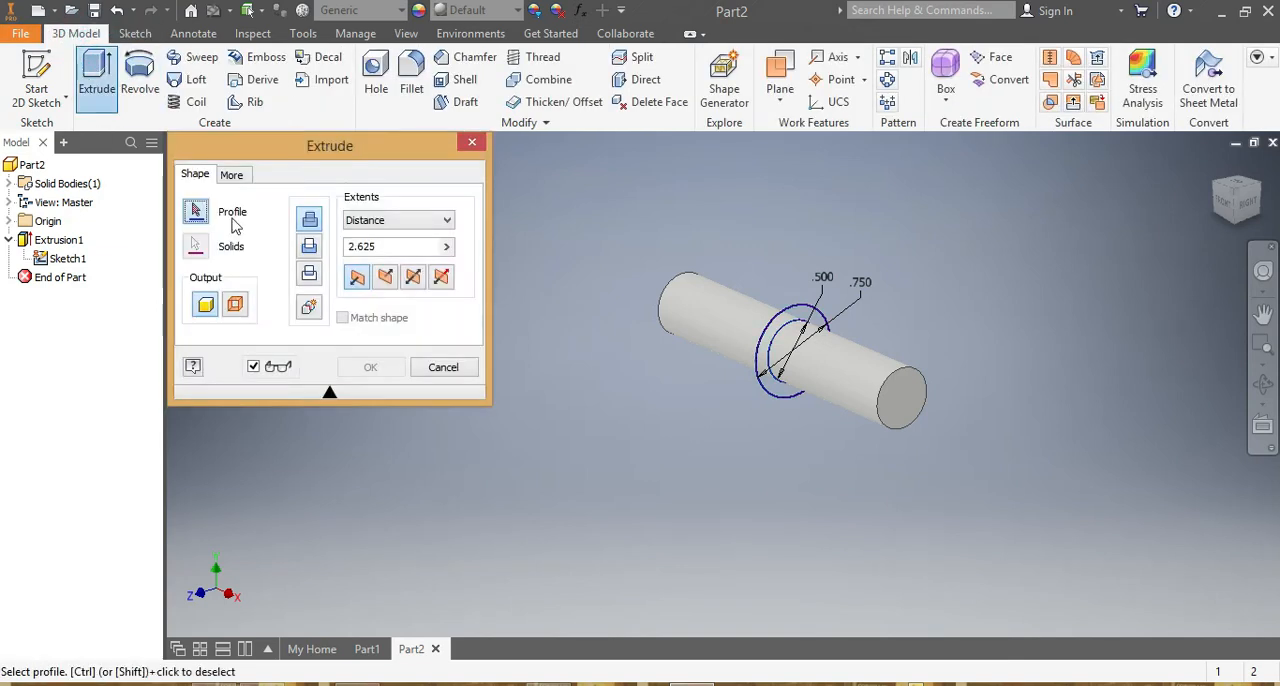
pyautogui.click(800, 320)
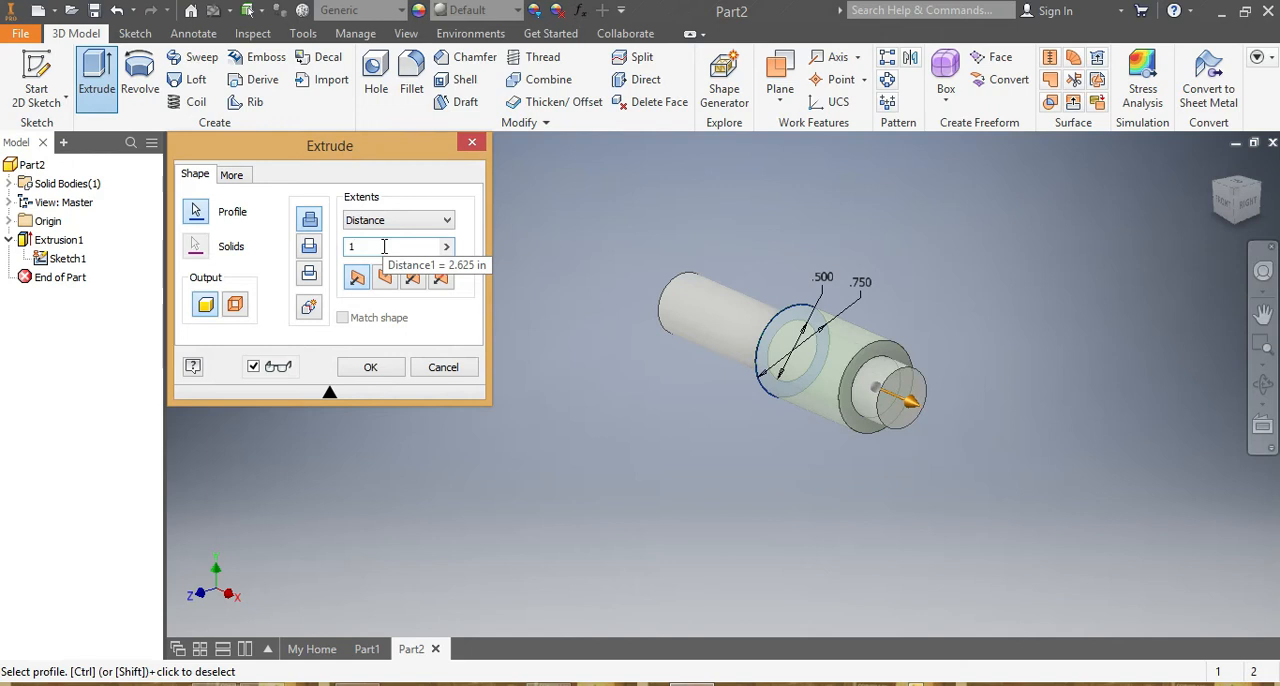
pyautogui.write('.375')
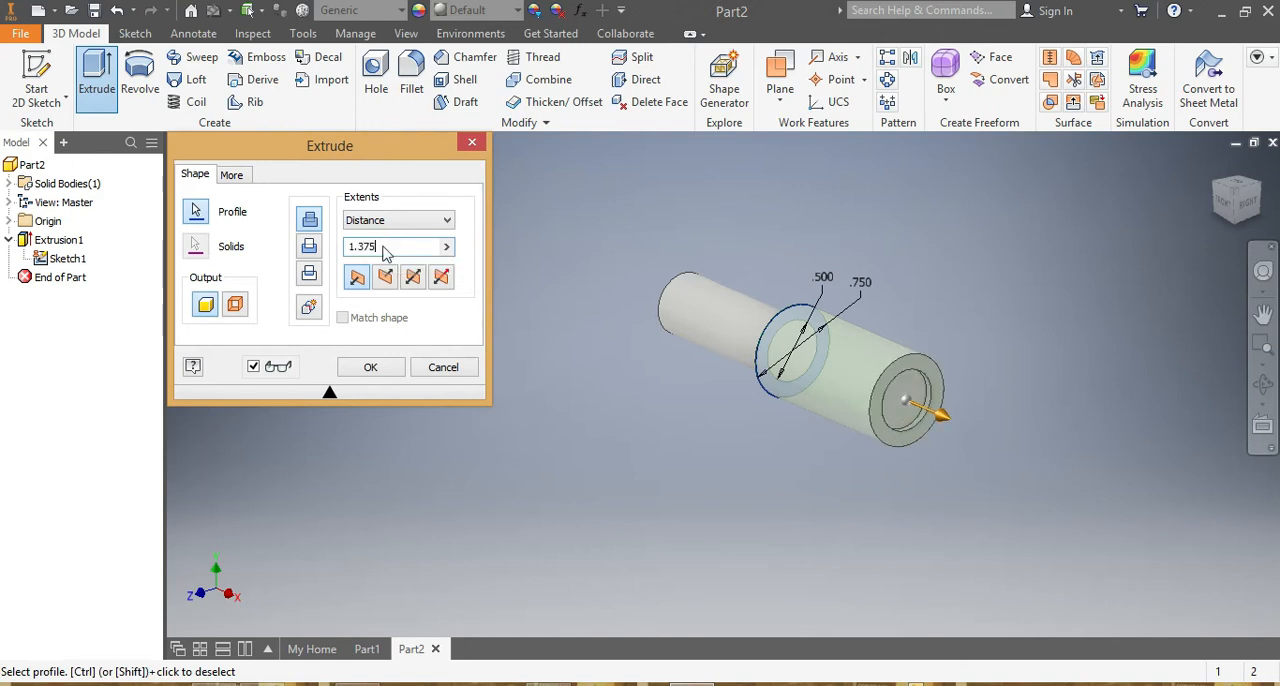
pyautogui.click(413, 278)
pyautogui.click(370, 368)
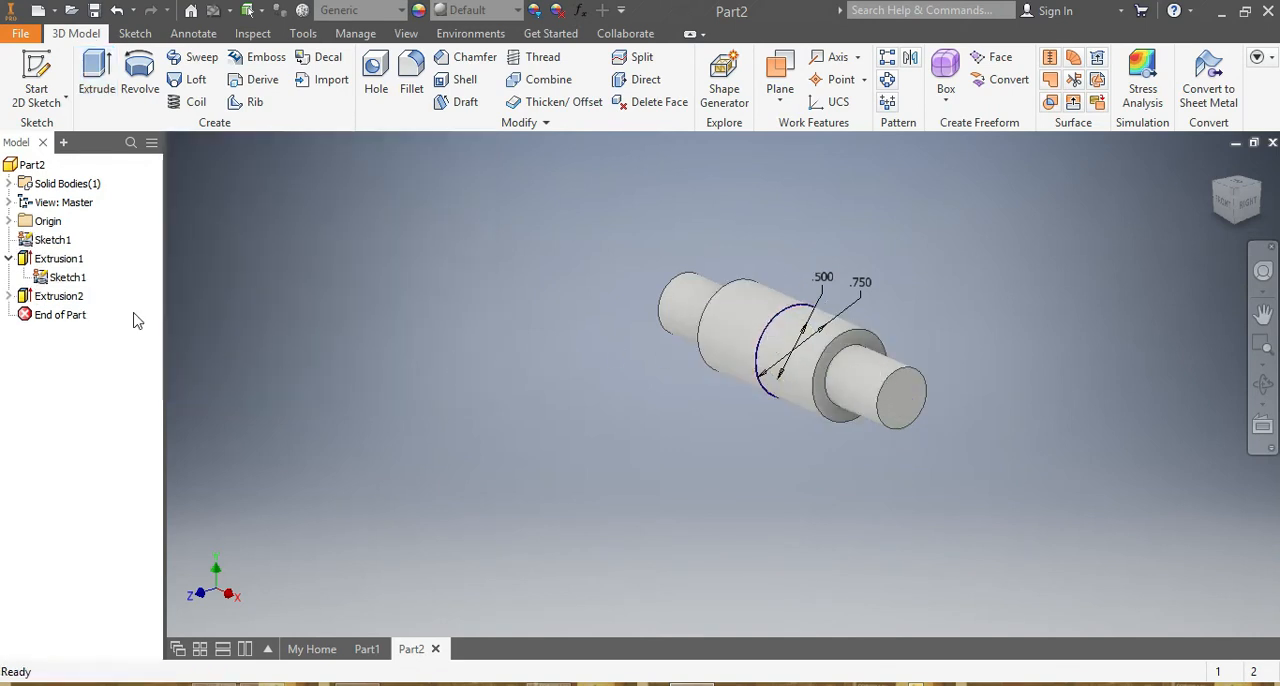
pyautogui.rightClick(78, 284)
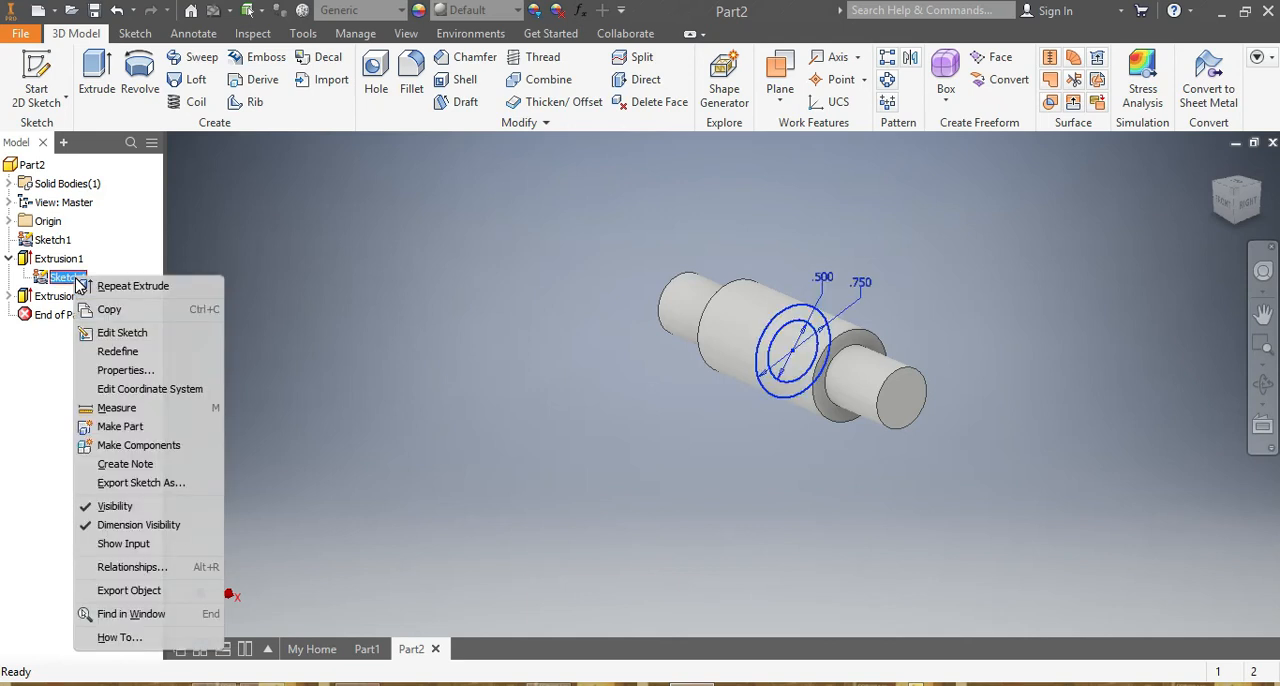
pyautogui.click(85, 506)
# Fillet the outer circular edges at both ends of the shaft with a 0.06 in radius.
pyautogui.scroll(-2, 870, 355)
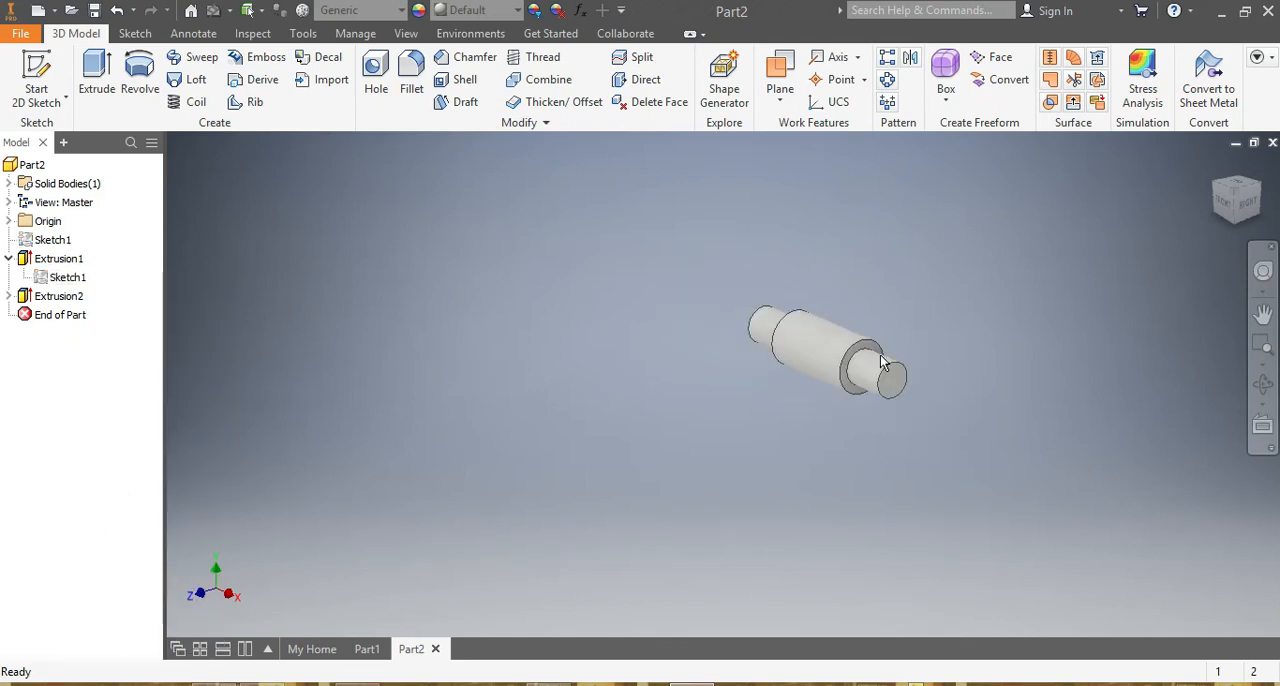
pyautogui.scroll(4, 880, 360)
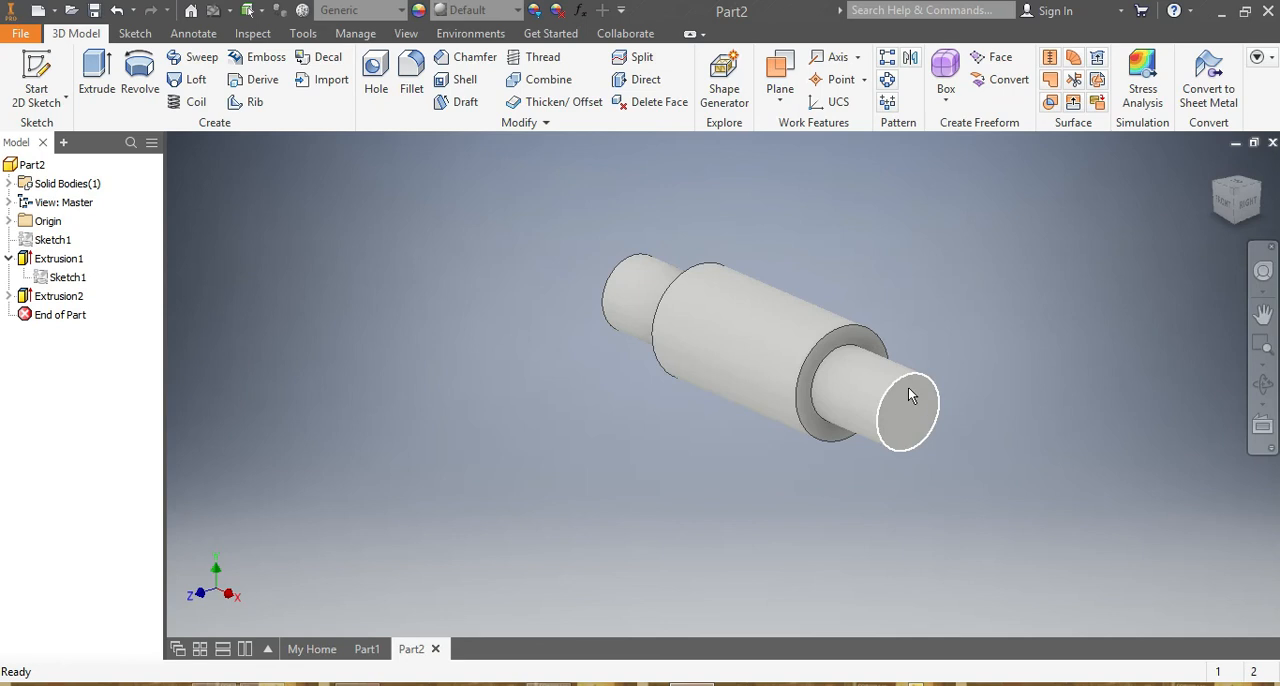
pyautogui.click(908, 381)
pyautogui.click(925, 357)
pyautogui.click(364, 229)
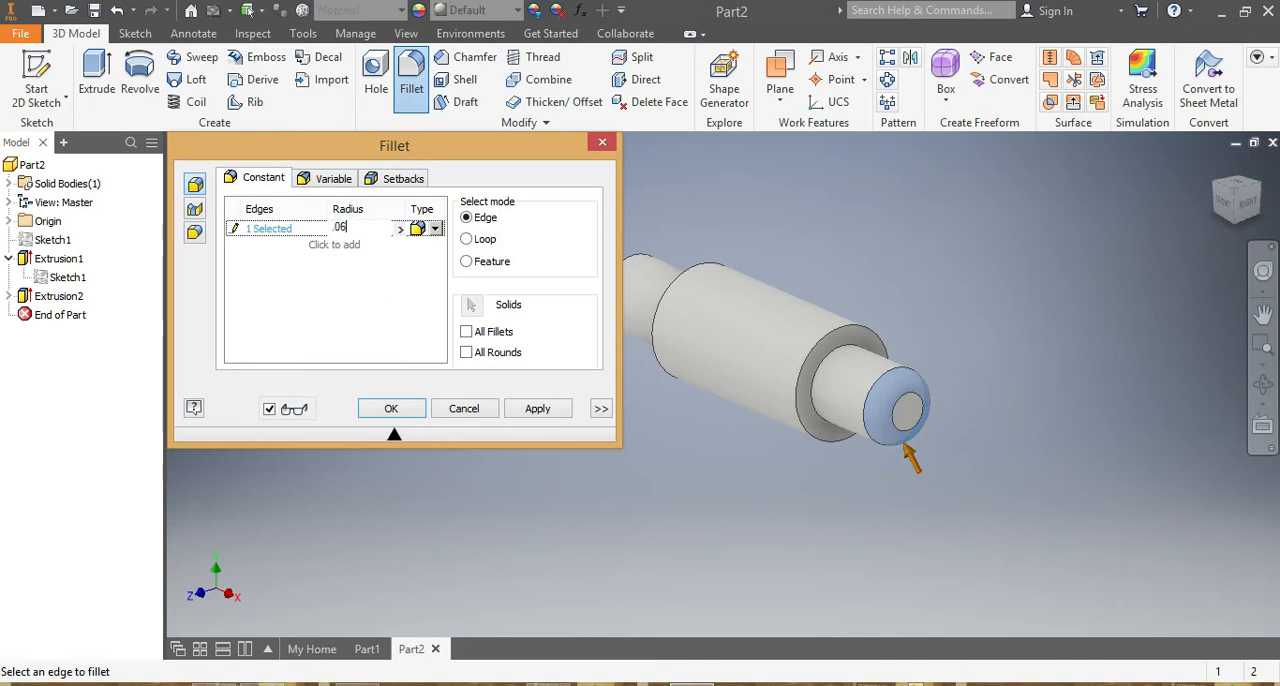
pyautogui.scroll(5, 648, 285)
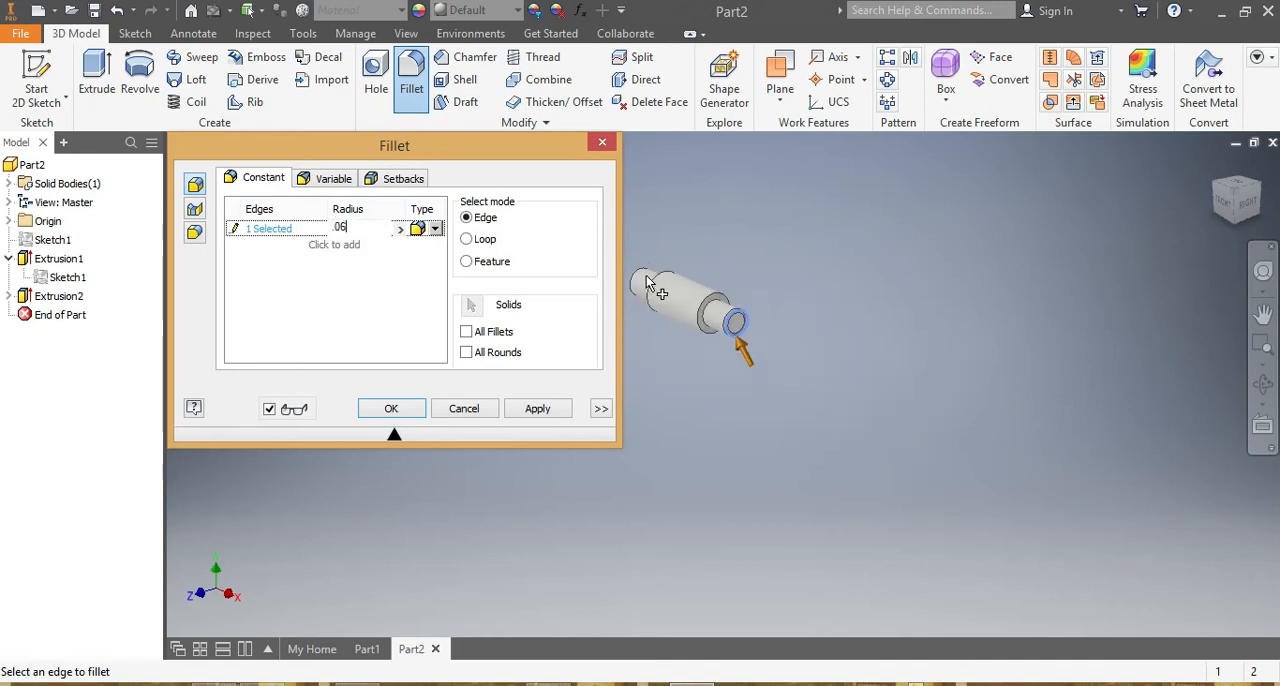
pyautogui.scroll(-5, 630, 275)
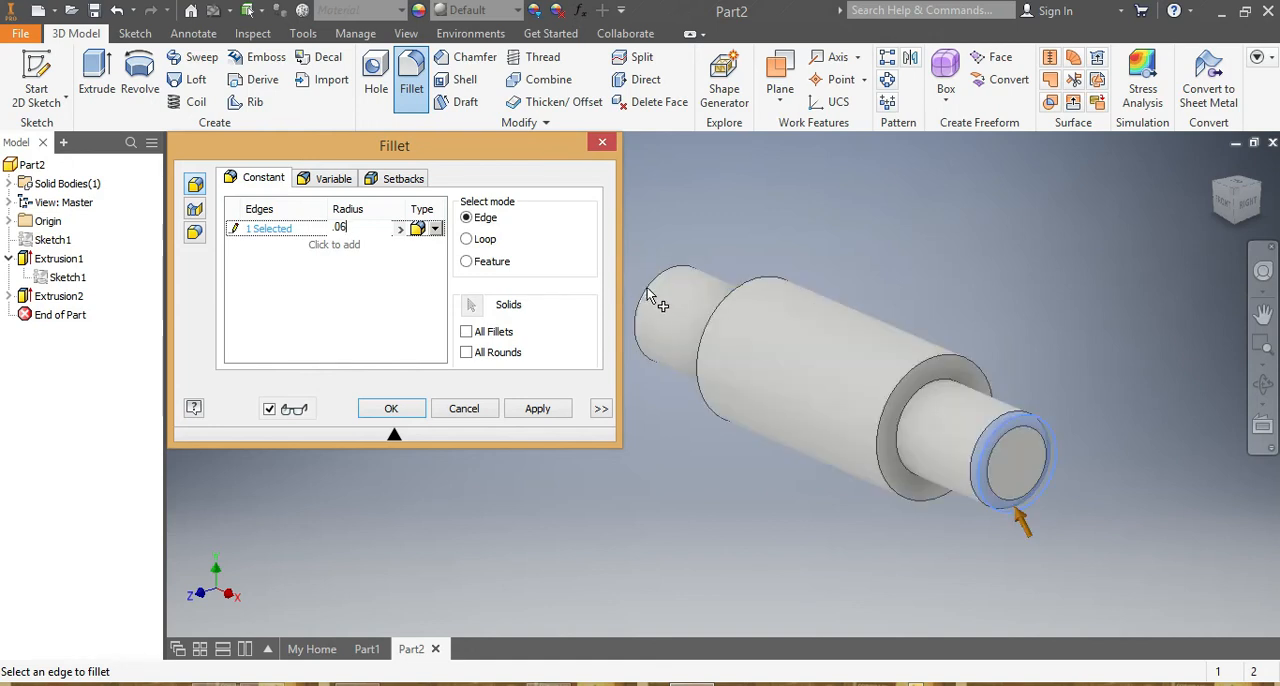
pyautogui.click(648, 300)
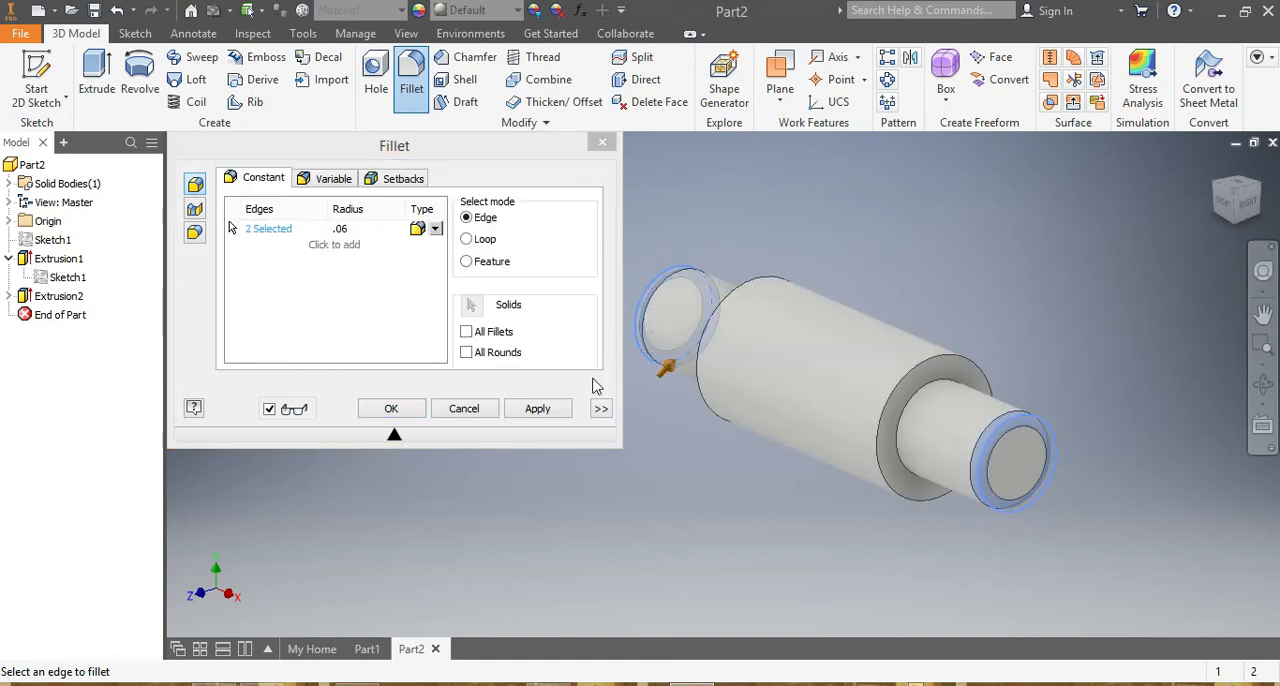
pyautogui.click(391, 408)
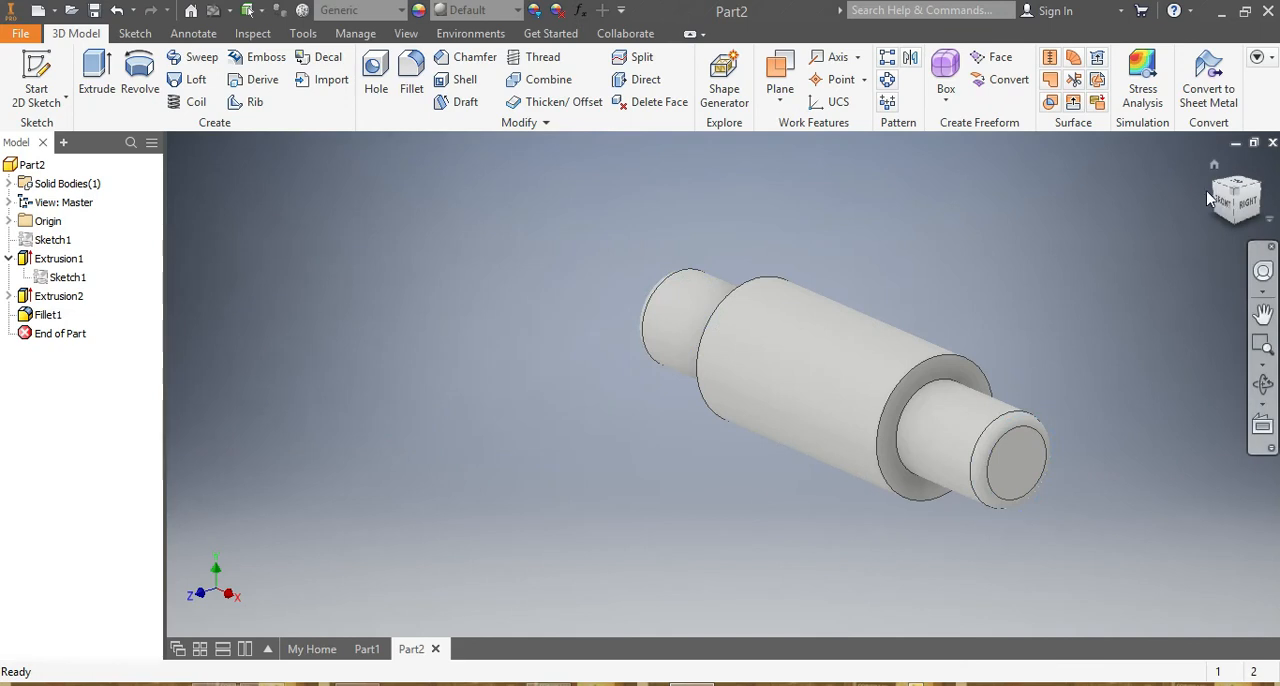
# Assign the Steel, Alloy material to the shaft.
pyautogui.moveTo(1232, 203)
pyautogui.mouseDown()
pyautogui.moveTo(1180, 320)
pyautogui.moveTo(1110, 260)
pyautogui.moveTo(1070, 300)
pyautogui.moveTo(1110, 345)
pyautogui.moveTo(1165, 310)
pyautogui.mouseUp()
pyautogui.moveTo(1178, 145); pyautogui.dragTo(1187, 193)
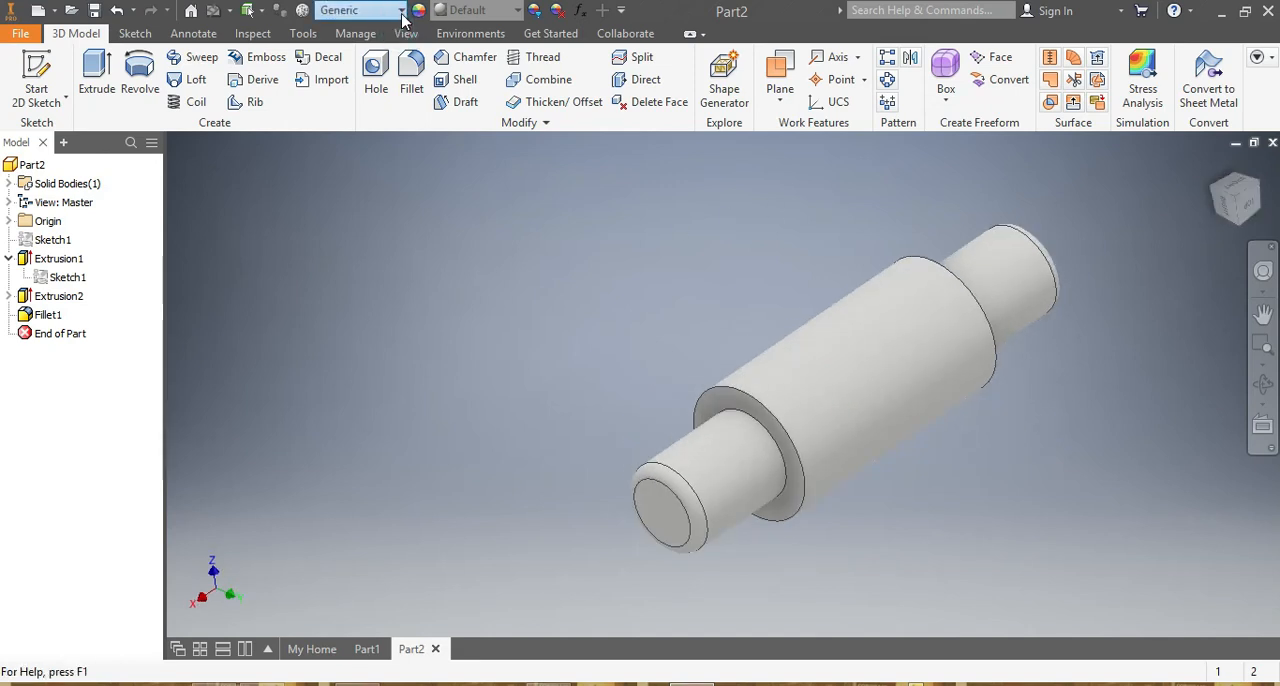
pyautogui.click(360, 10)
pyautogui.scroll(-5, 390, 233)
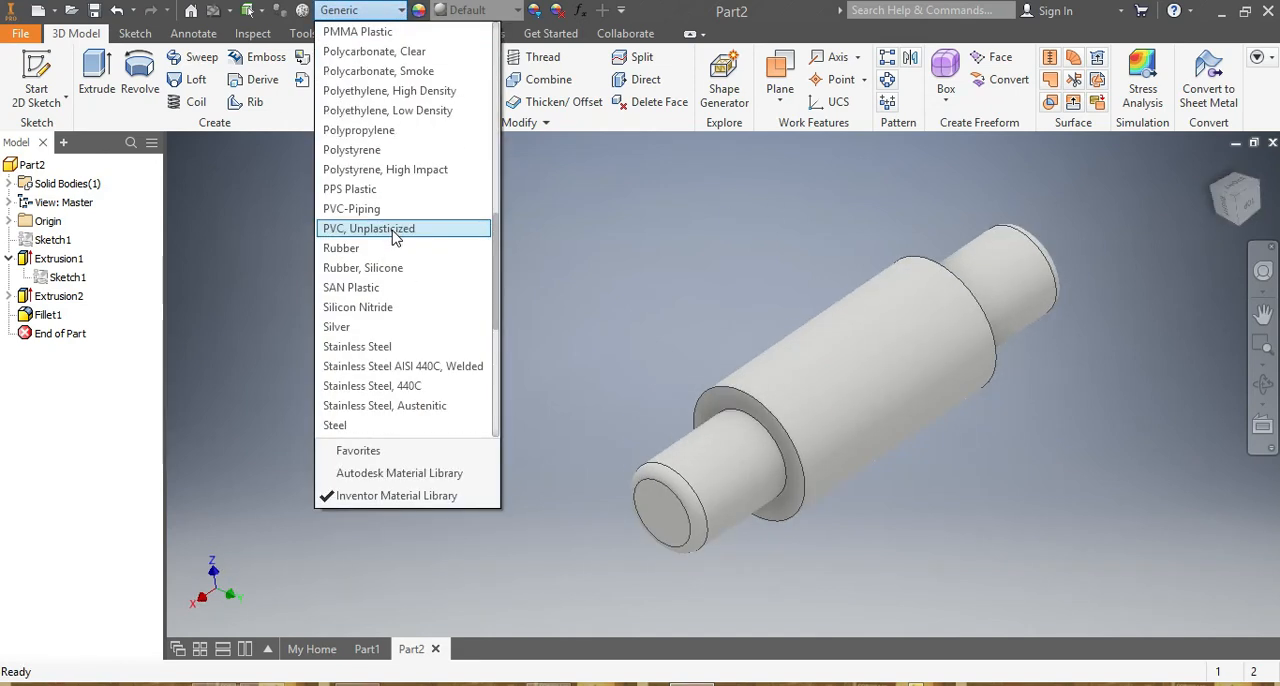
pyautogui.scroll(-2, 385, 240)
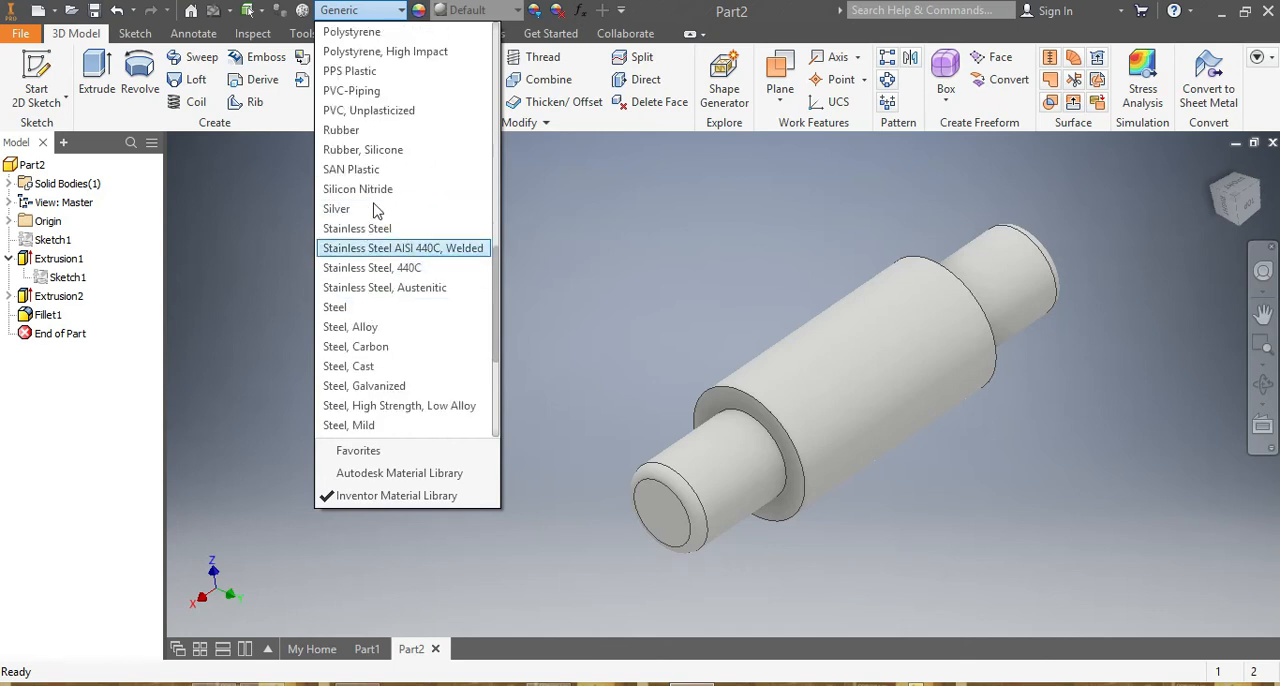
pyautogui.click(394, 327)
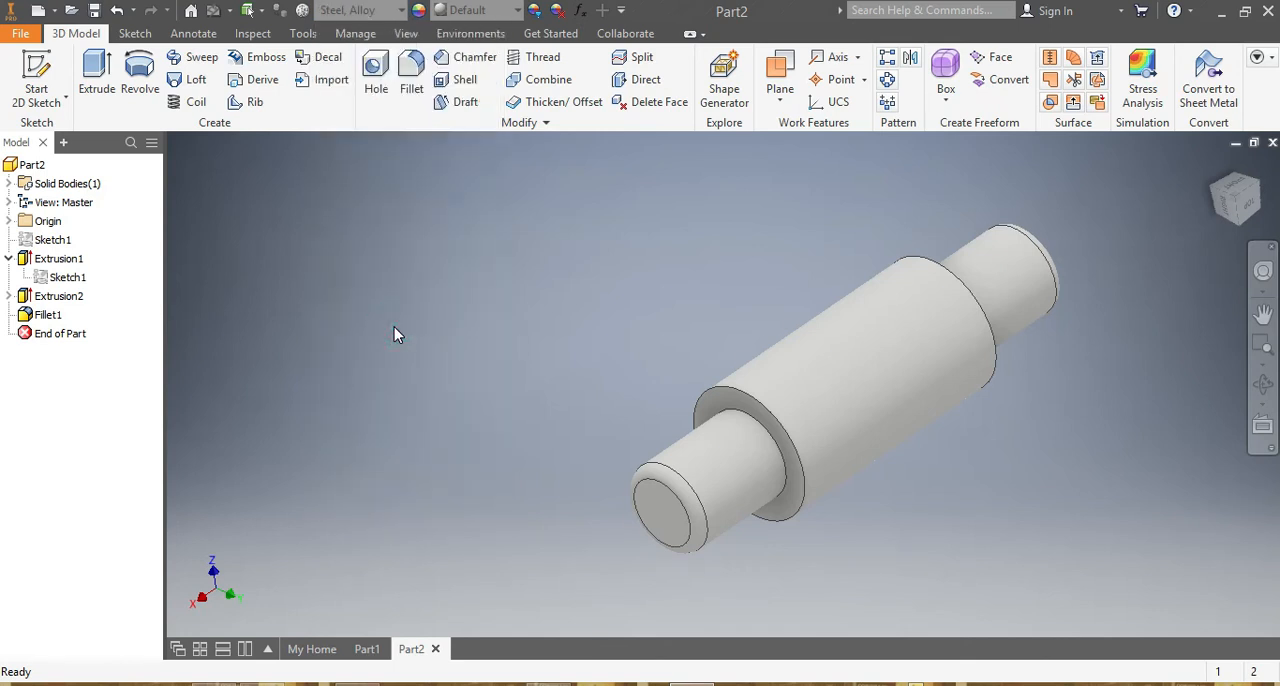
pyautogui.scroll(-2, 1058, 429)
pyautogui.scroll(3, 1000, 430)
pyautogui.scroll(-2, 990, 396)
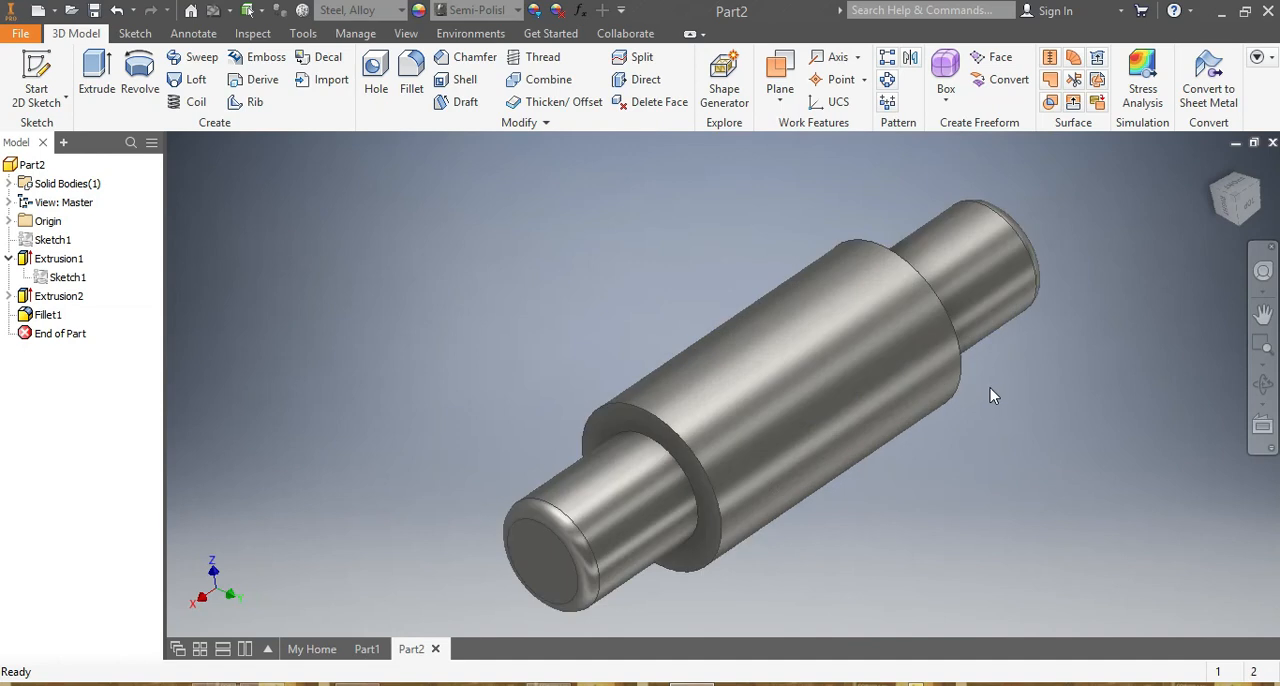
pyautogui.scroll(2, 990, 396)
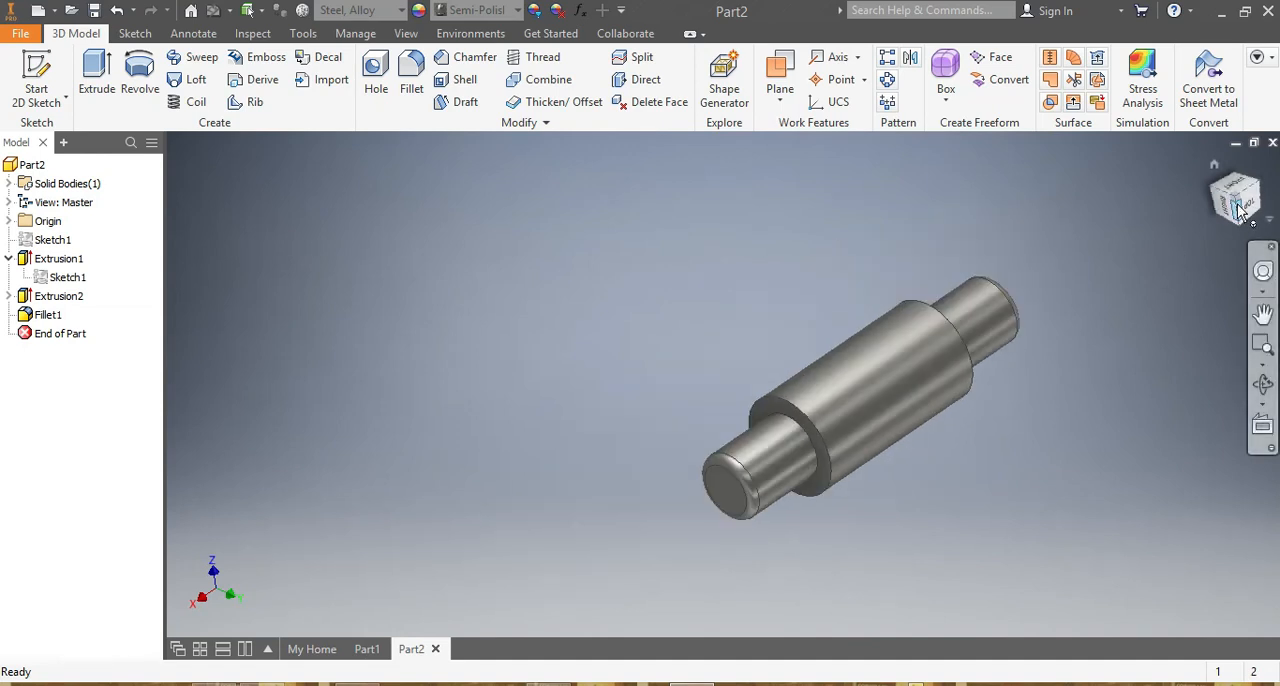
pyautogui.moveTo(1238, 205)
pyautogui.mouseDown()
pyautogui.moveTo(1170, 190)
pyautogui.moveTo(1145, 225)
pyautogui.moveTo(1108, 222)
pyautogui.moveTo(1098, 262)
pyautogui.moveTo(1030, 250)
pyautogui.moveTo(1035, 180)
pyautogui.moveTo(1025, 290)
pyautogui.moveTo(1080, 320)
pyautogui.moveTo(1140, 300)
pyautogui.mouseUp()
pyautogui.moveTo(700, 300)
pyautogui.mouseDown()
pyautogui.moveTo(480, 310)
pyautogui.moveTo(450, 240)
pyautogui.moveTo(437, 352)
pyautogui.mouseUp()
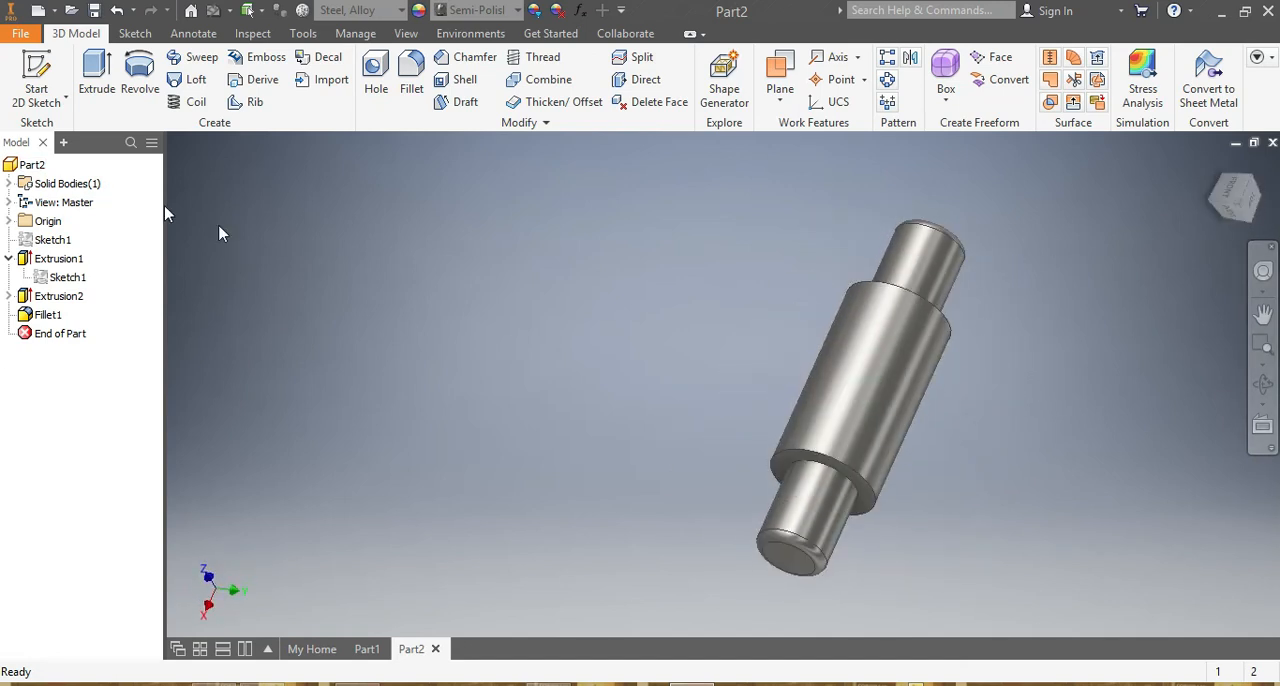
# Create a new inch part from the English Standard (in).ipt template.
pyautogui.click(305, 650)
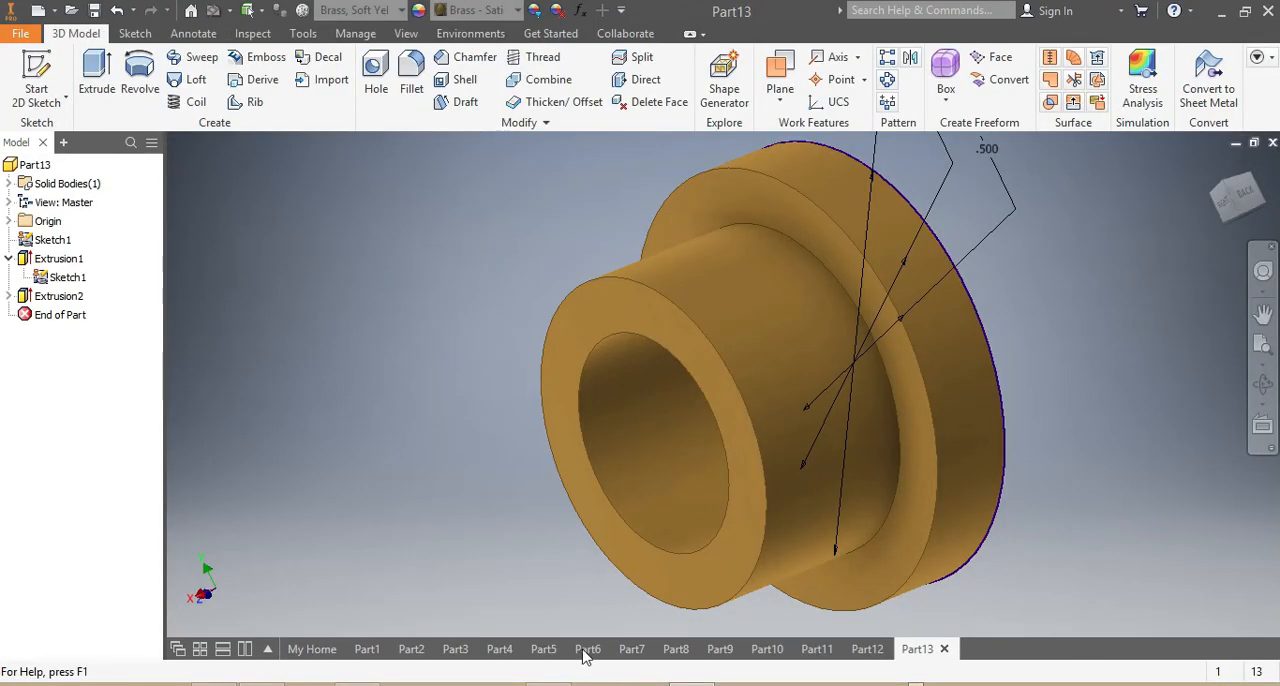
pyautogui.click(312, 649)
pyautogui.click(1014, 90)
pyautogui.click(36, 12)
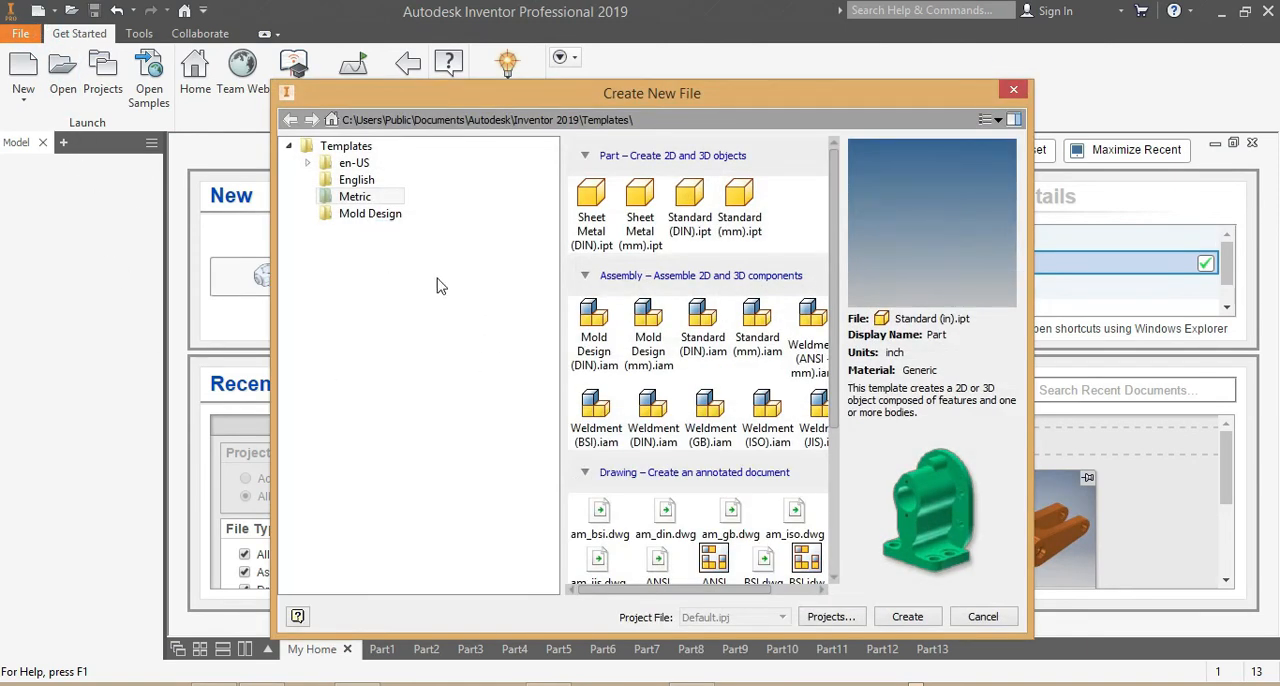
pyautogui.click(360, 182)
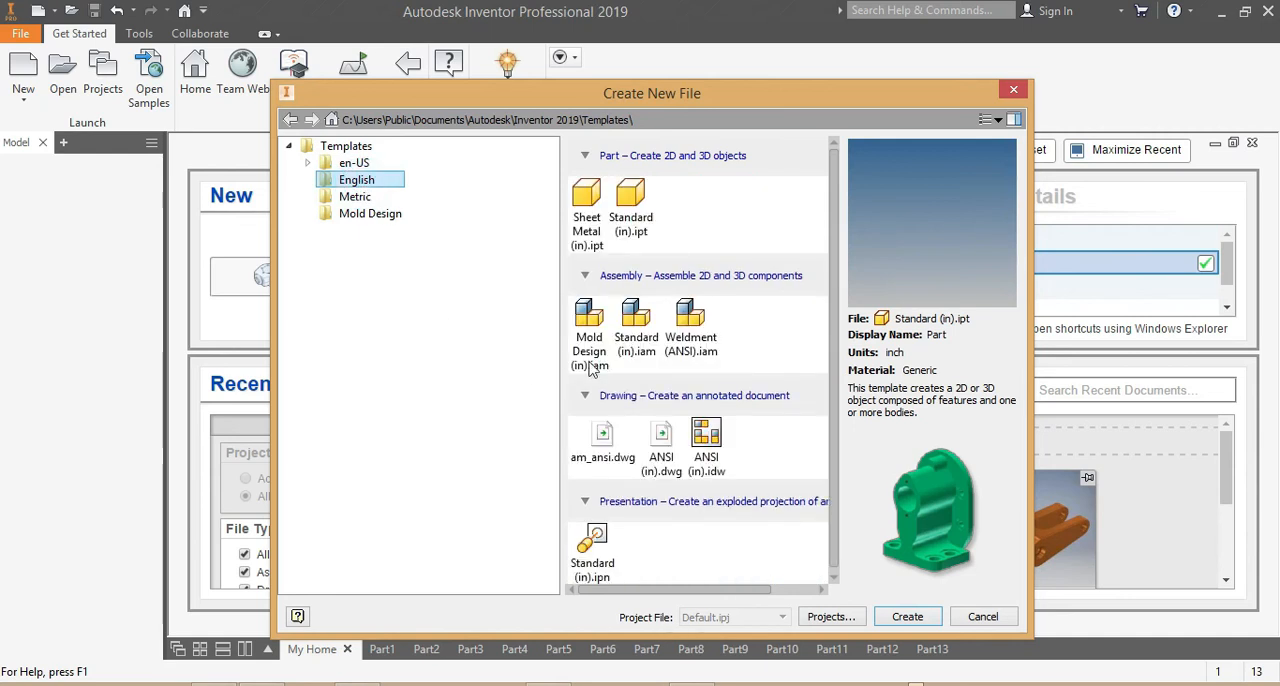
pyautogui.click(630, 224)
pyautogui.click(907, 617)
pyautogui.click(583, 412)
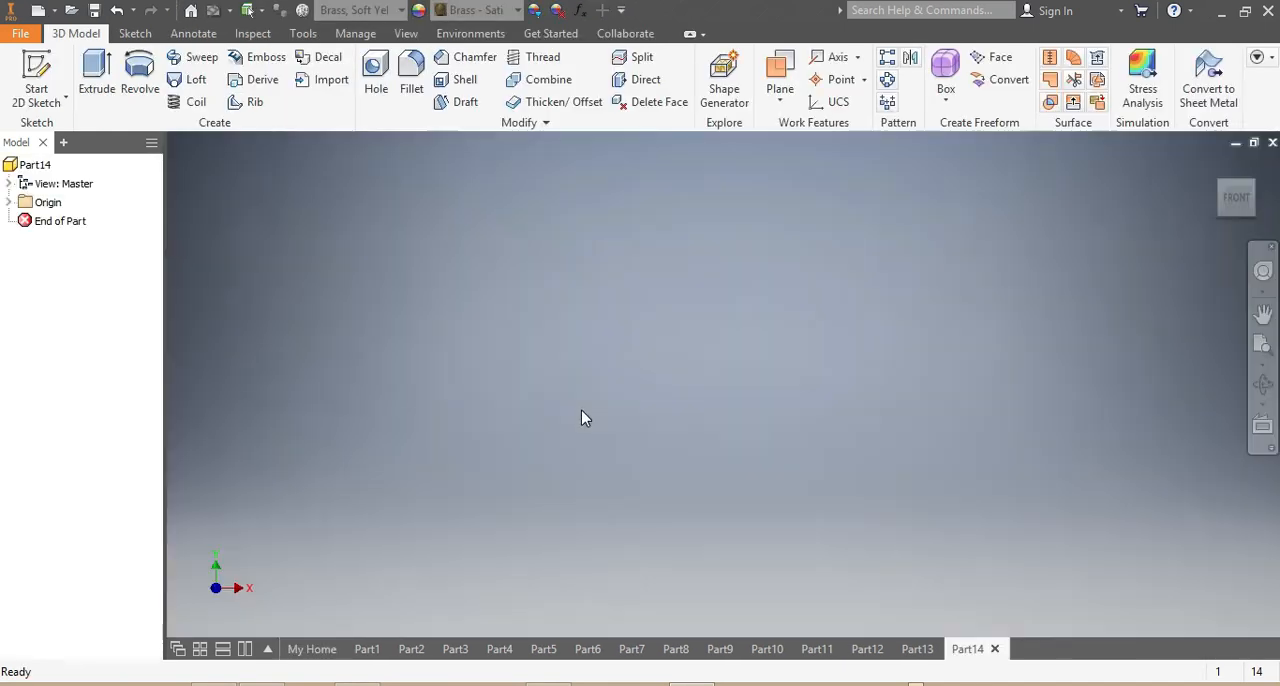
# Sketch three concentric circles centred on the origin of the YZ plane, about 1.03, 0.72 and 0.45 in in diameter.
pyautogui.click(136, 34)
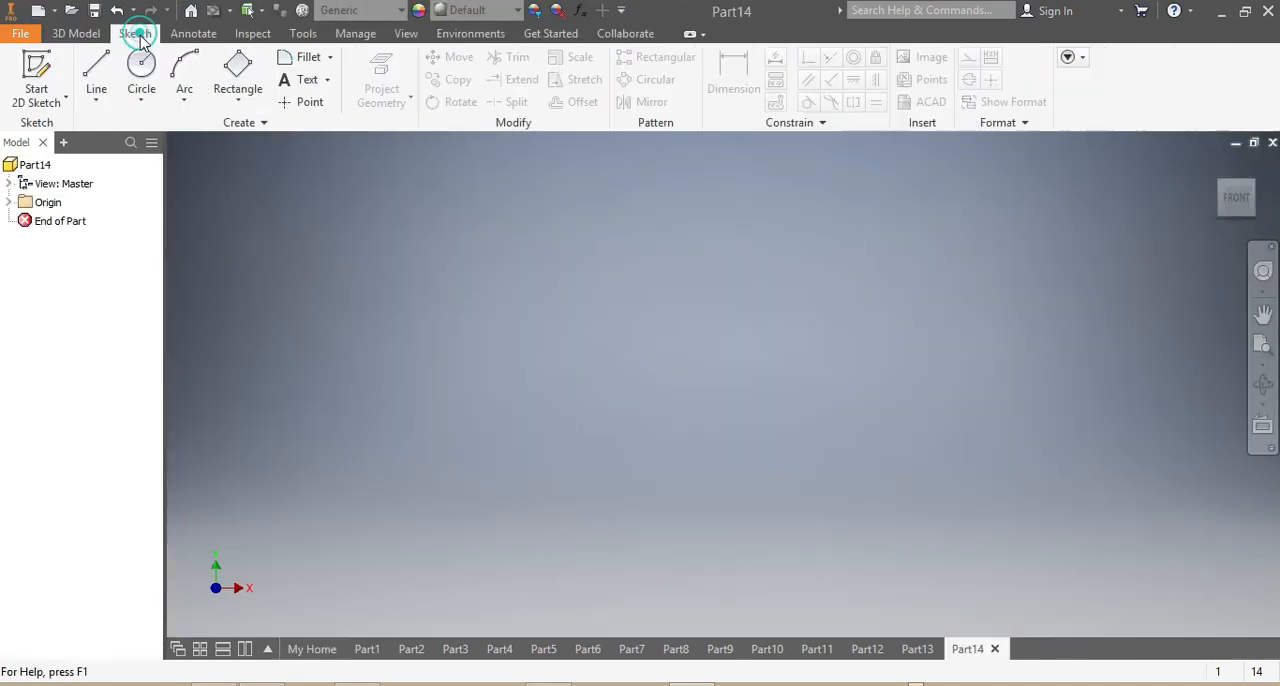
pyautogui.click(141, 72)
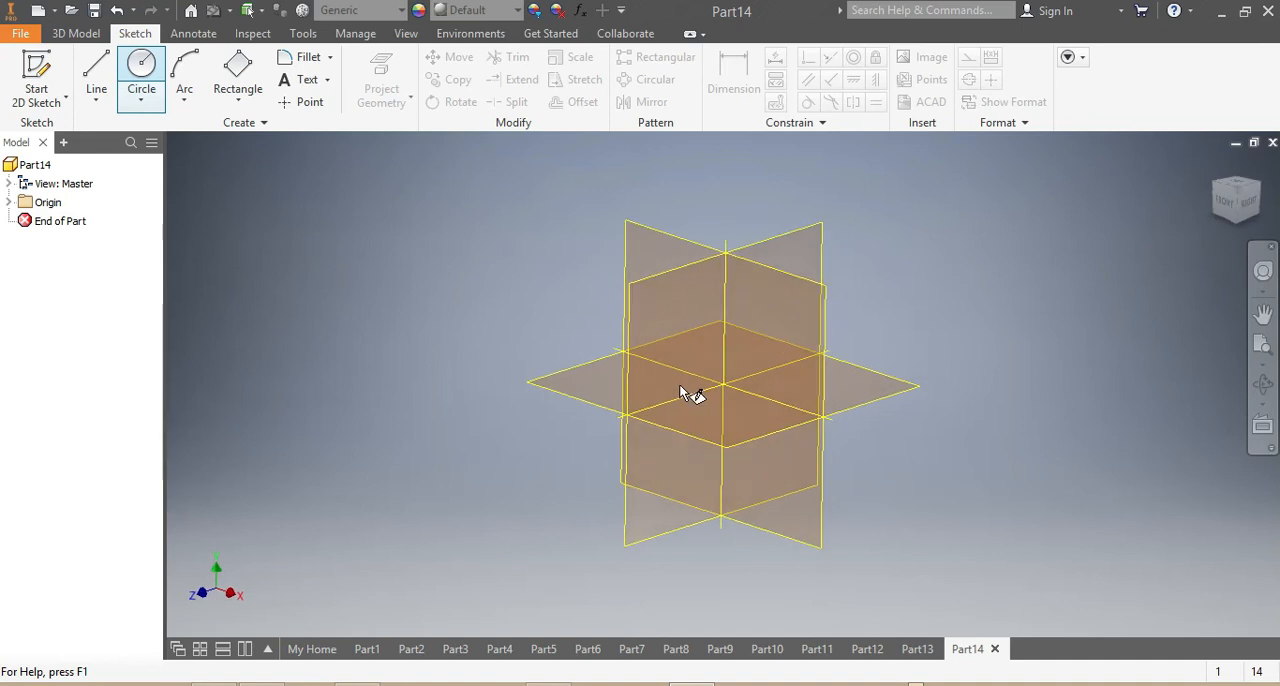
pyautogui.click(629, 291)
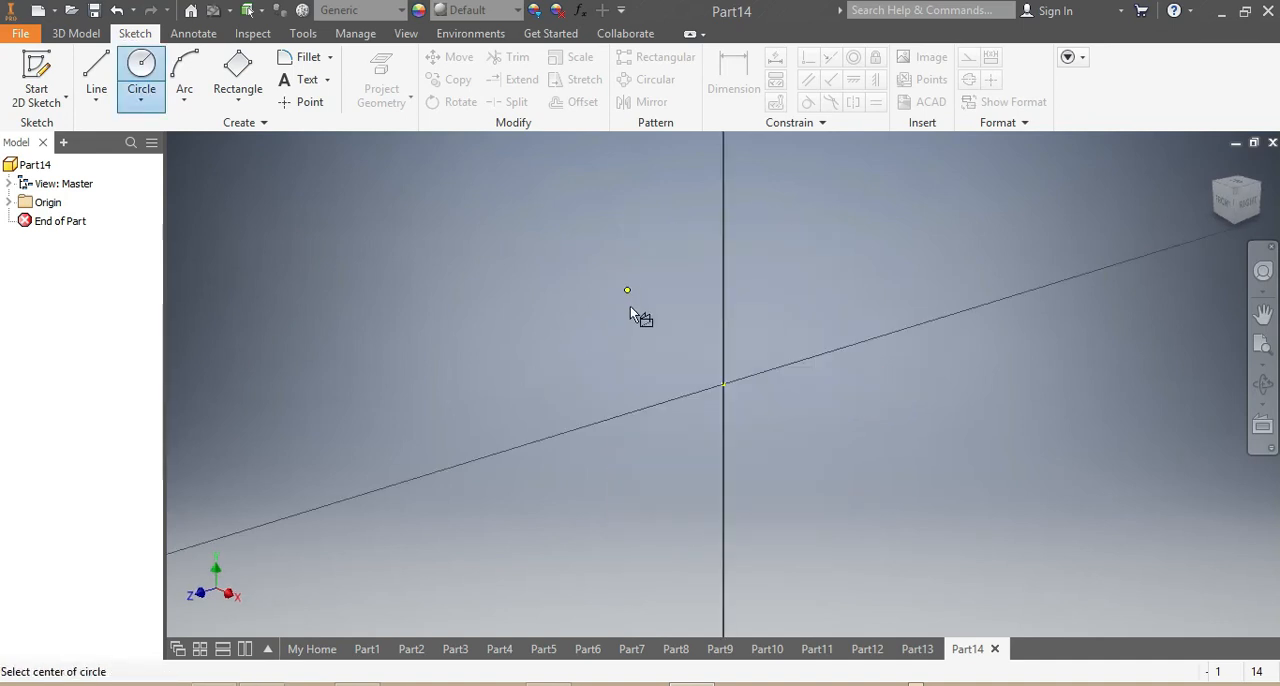
pyautogui.click(723, 384)
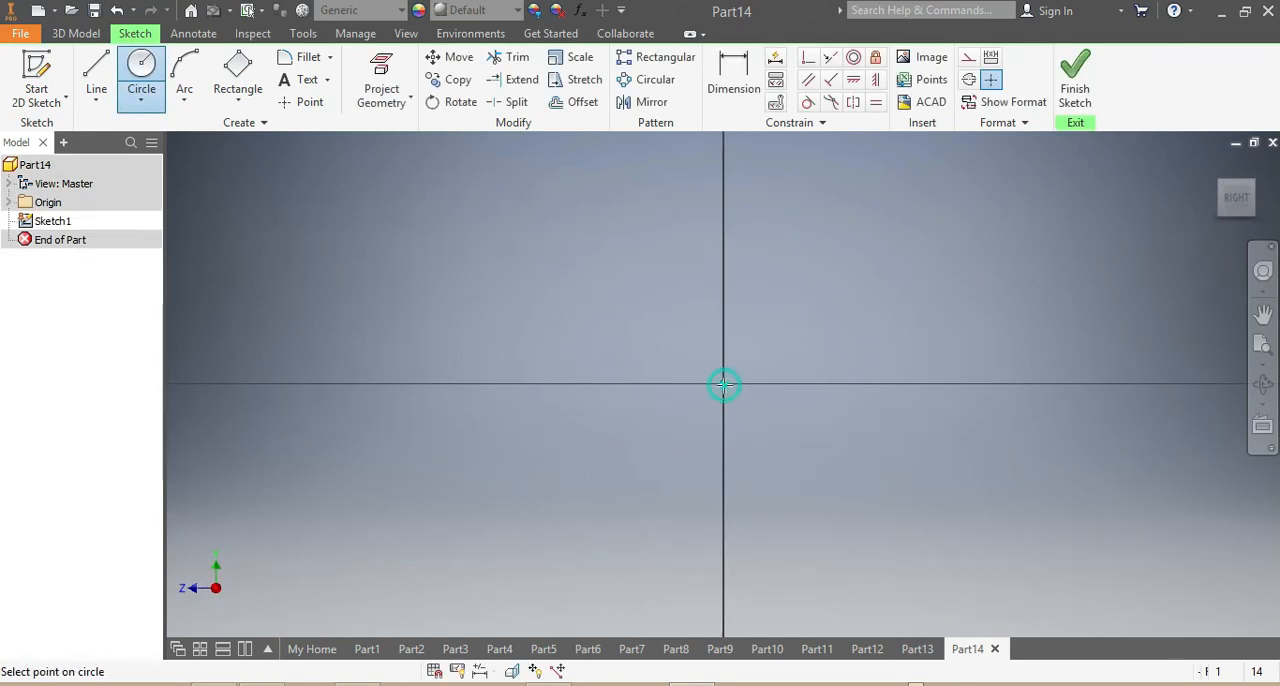
pyautogui.click(551, 300)
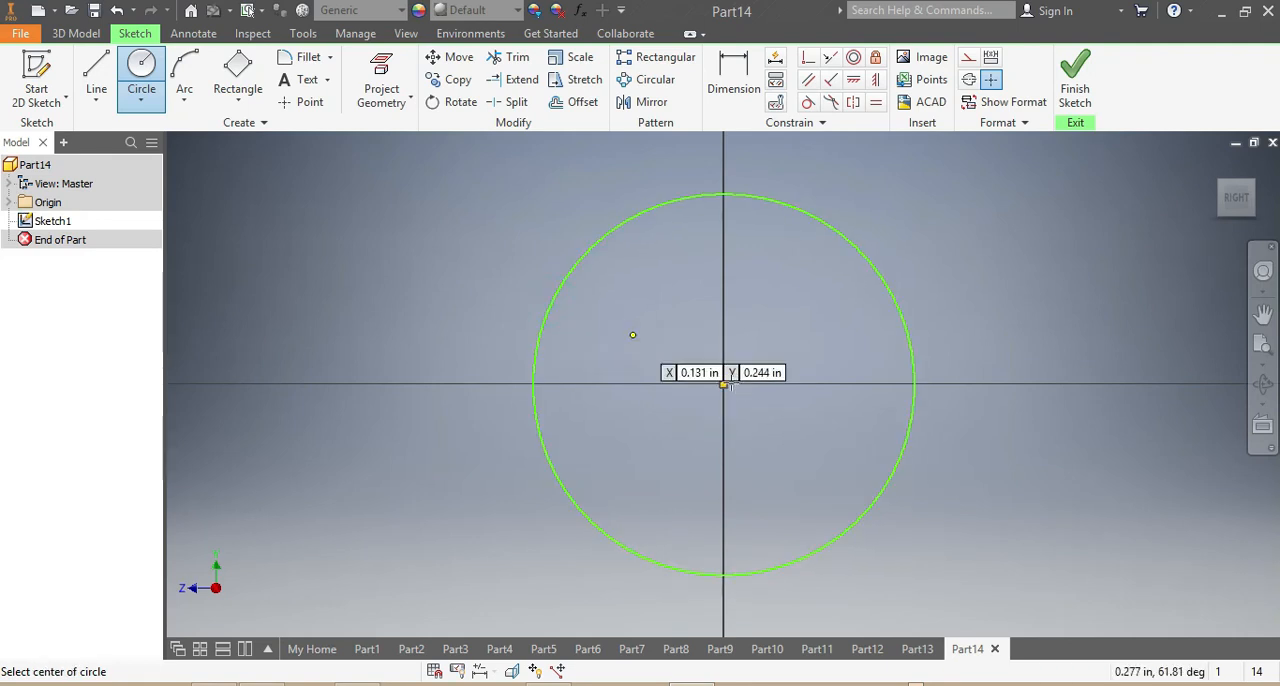
pyautogui.click(723, 384)
pyautogui.click(614, 302)
pyautogui.click(723, 384)
pyautogui.click(652, 333)
# Dimension the outermost circle's diameter at 1 in.
pyautogui.click(734, 68)
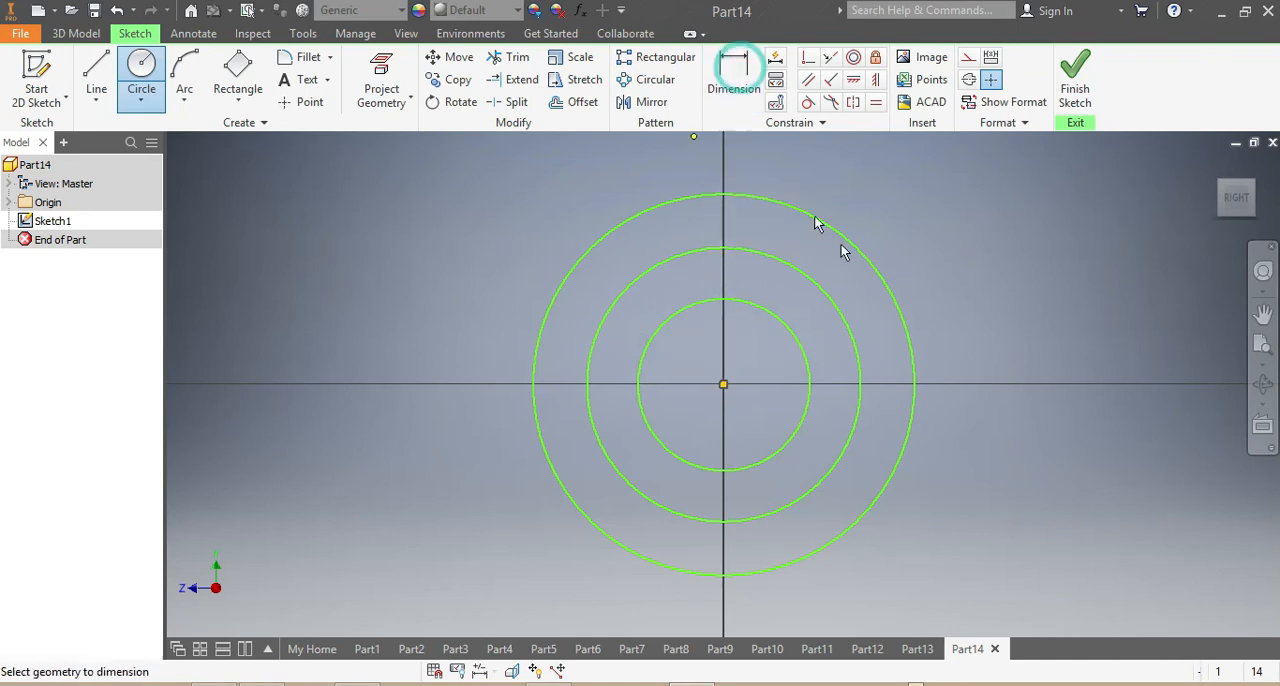
pyautogui.click(846, 240)
pyautogui.click(940, 246)
pyautogui.write('1')
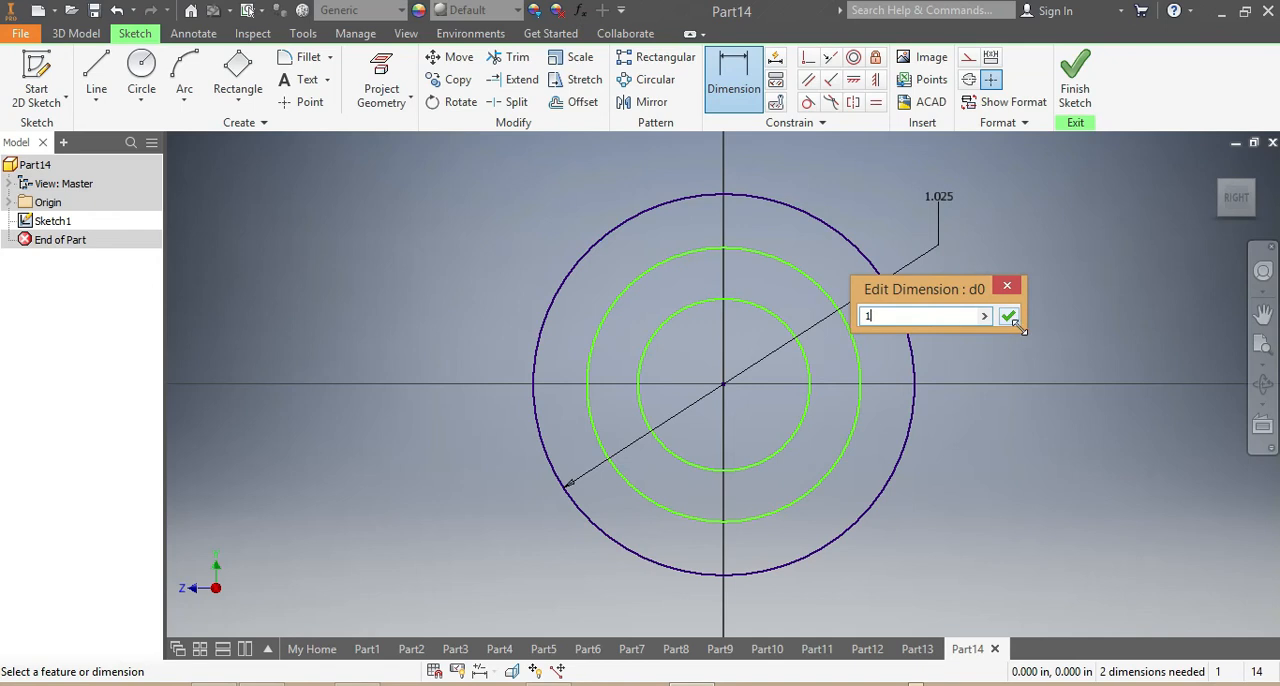
pyautogui.click(1008, 317)
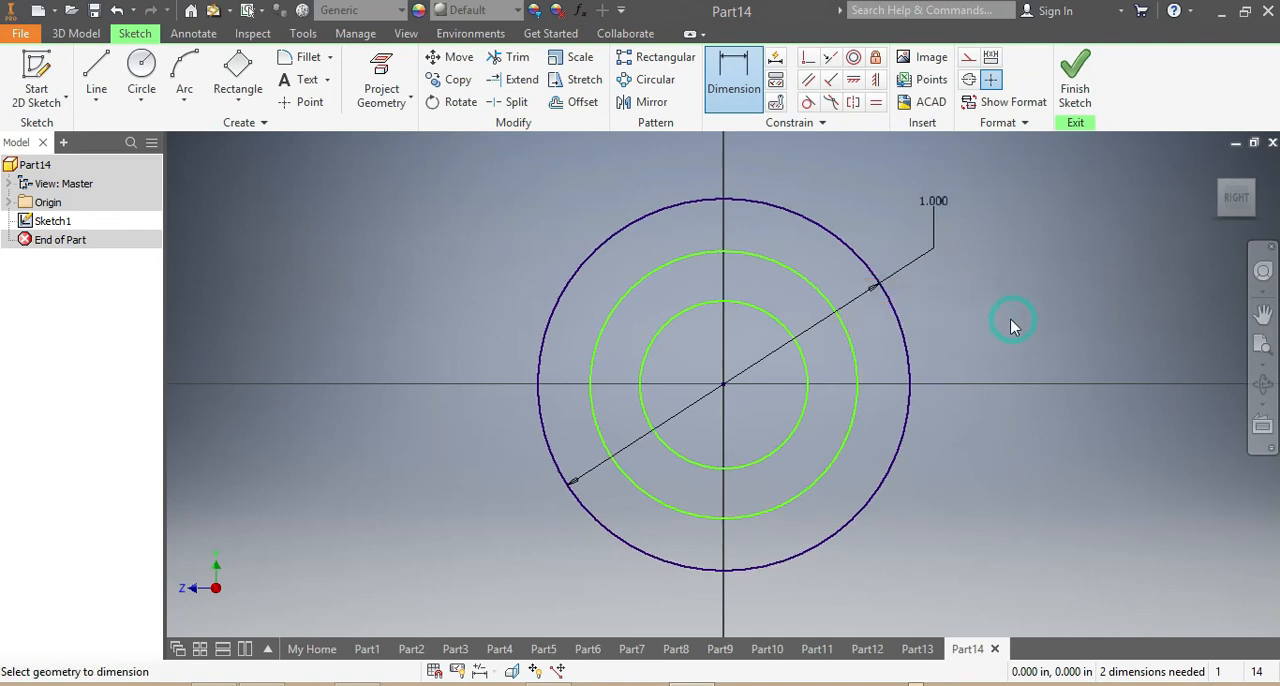
# Dimension the middle circle's diameter at 0.75 in.
pyautogui.click(854, 351)
pyautogui.click(952, 311)
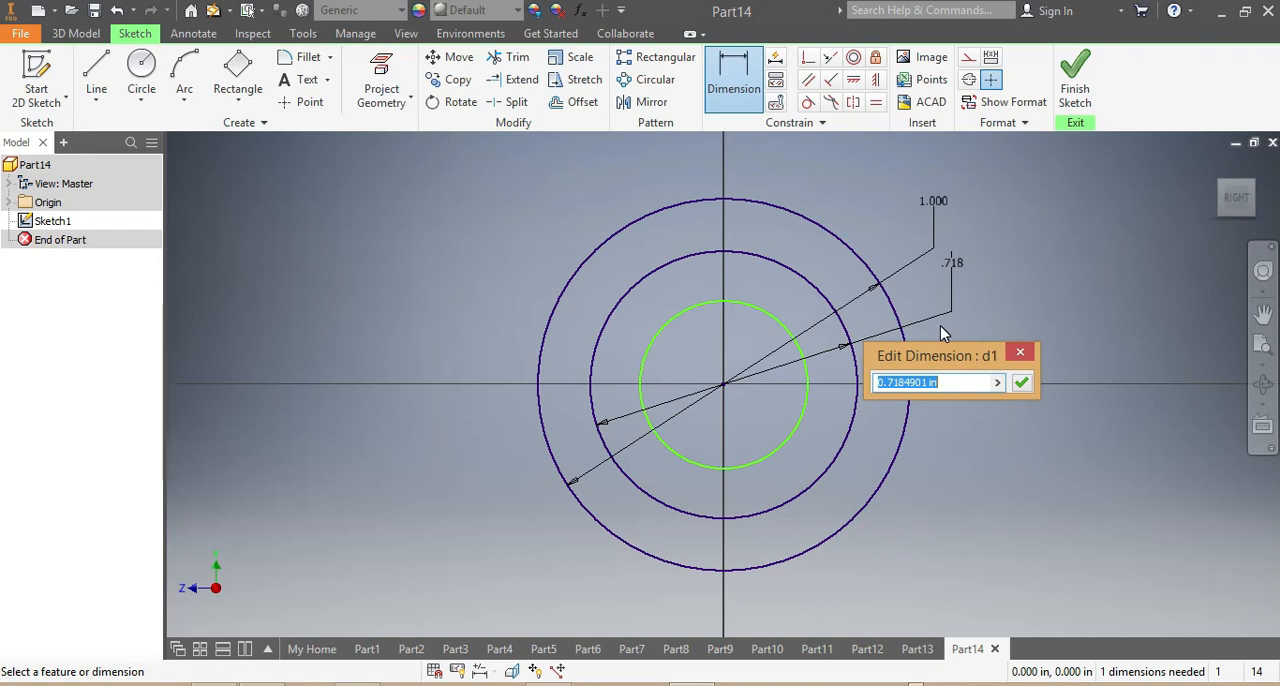
pyautogui.write('.75')
pyautogui.click(1021, 384)
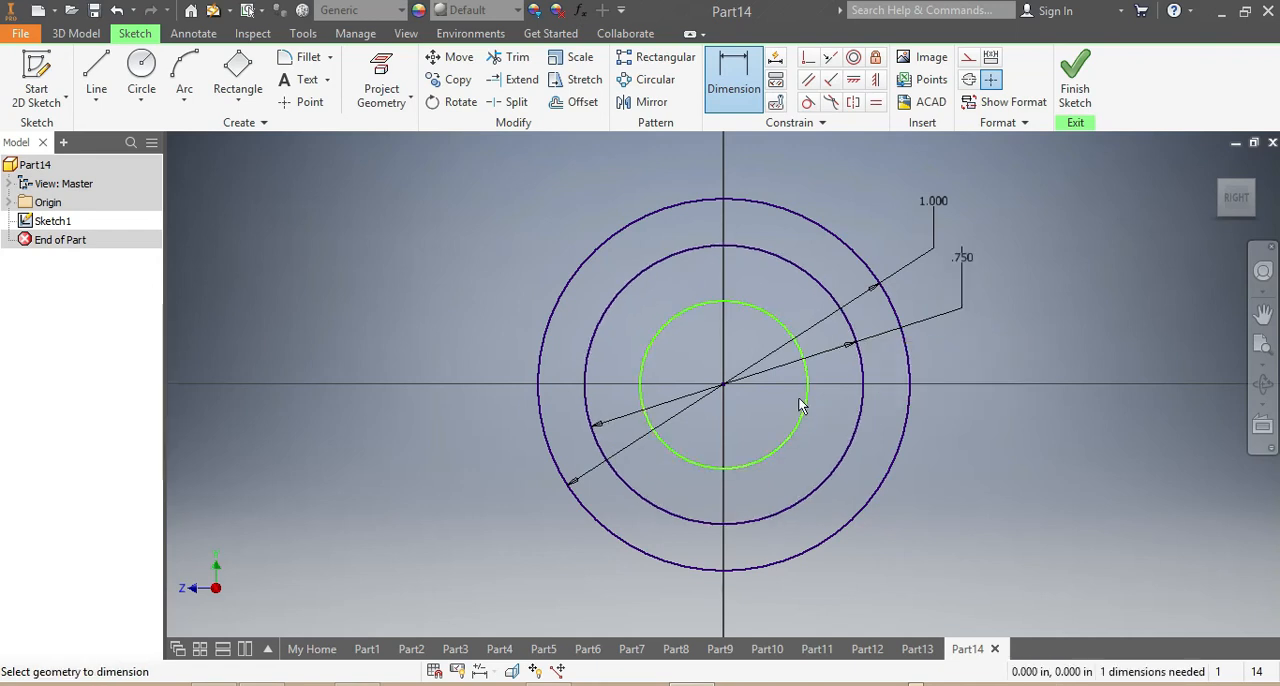
# Dimension the innermost circle's diameter at 0.5 in.
pyautogui.click(806, 408)
pyautogui.click(994, 359)
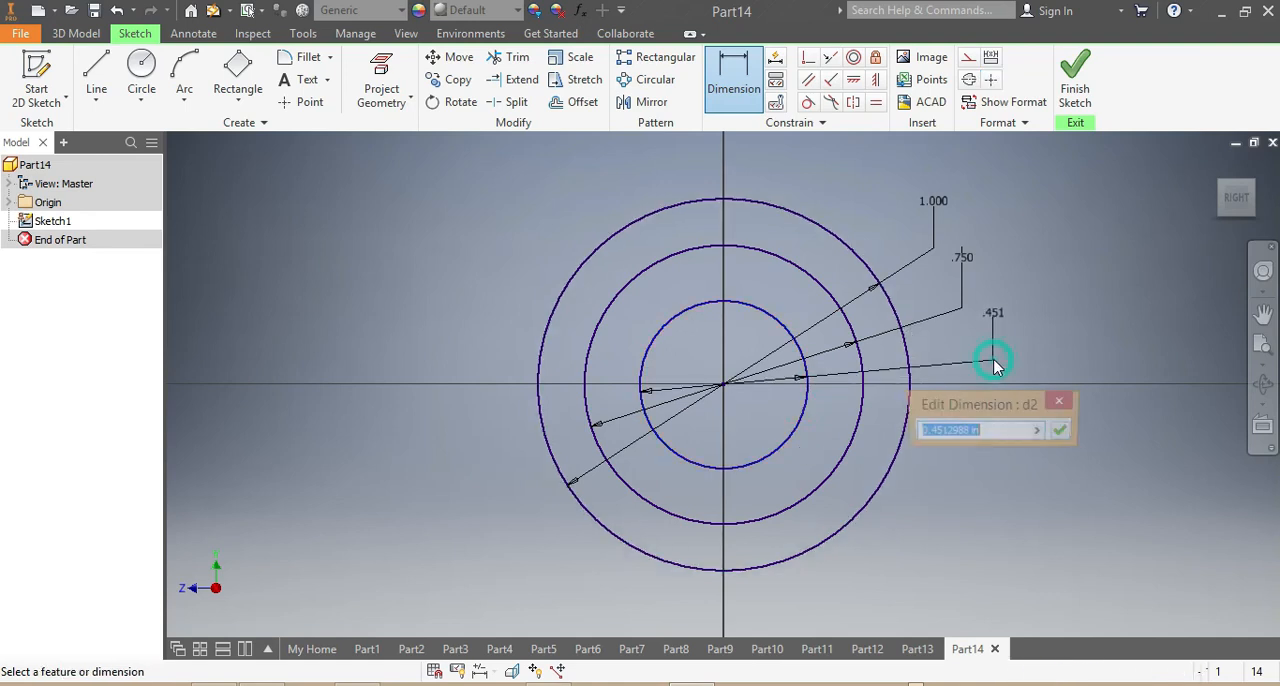
pyautogui.write('.5')
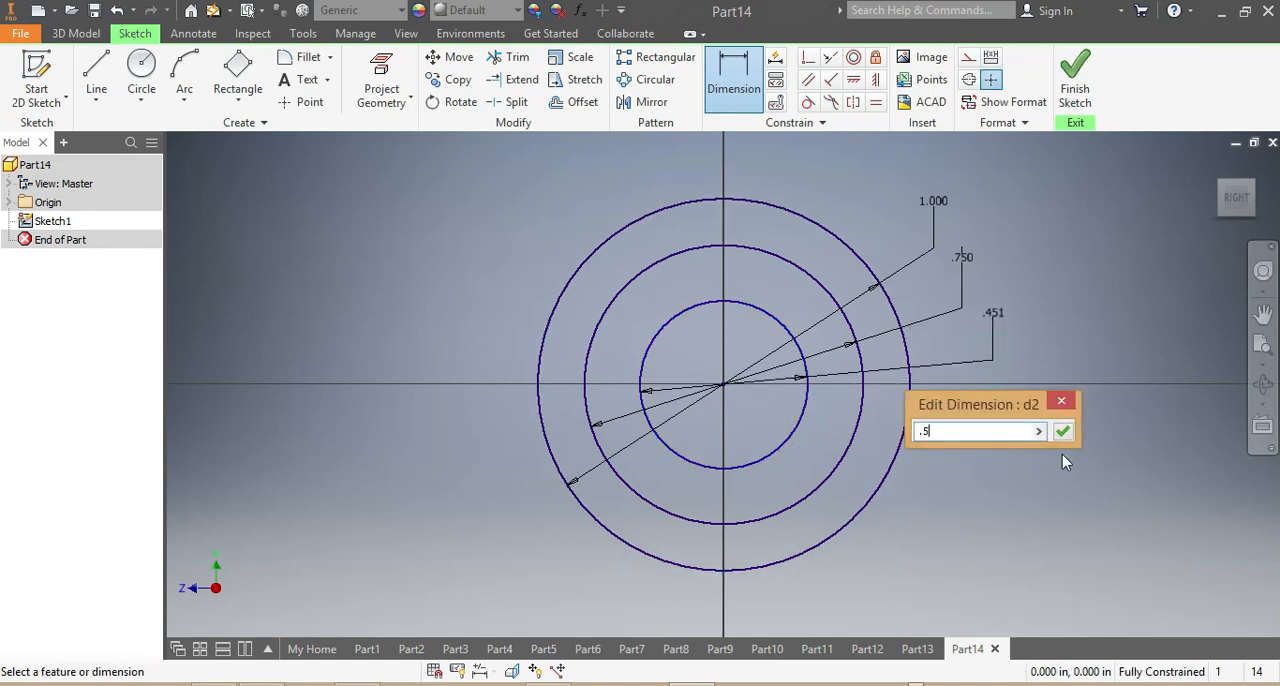
pyautogui.click(1063, 436)
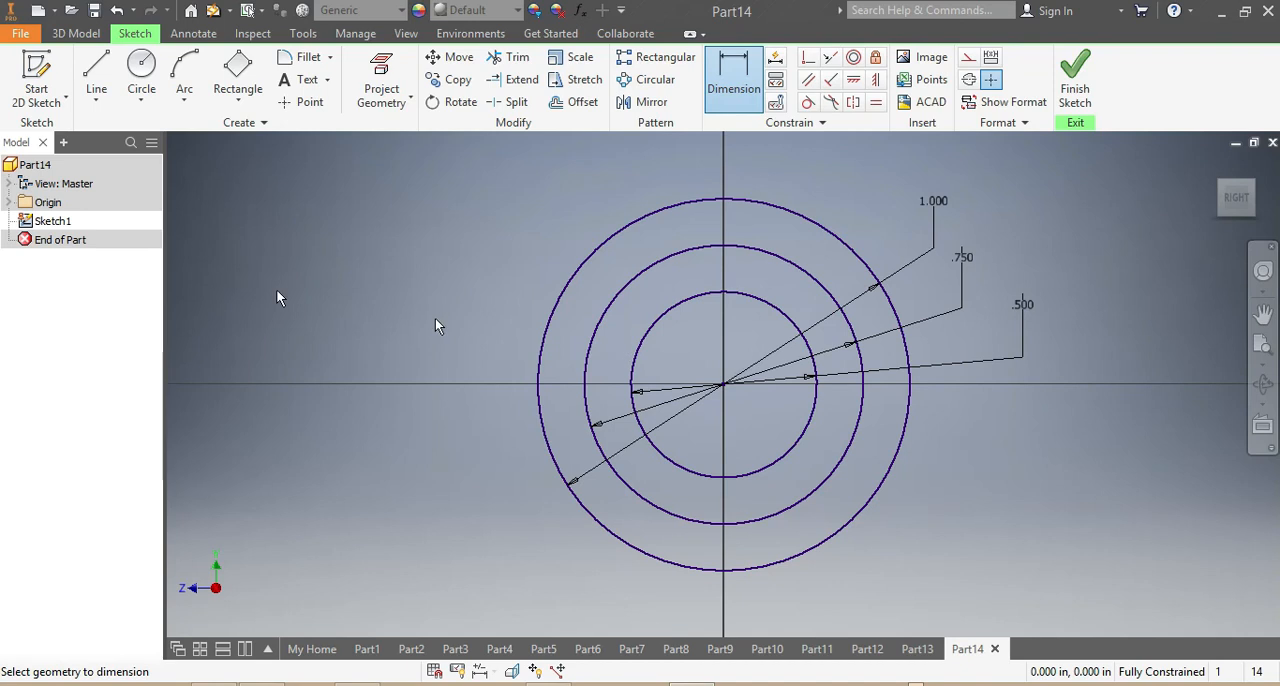
# Extrude the outer ring between the 1 in and 0.75 in circles by 0.1875 in as a new solid.
pyautogui.click(77, 35)
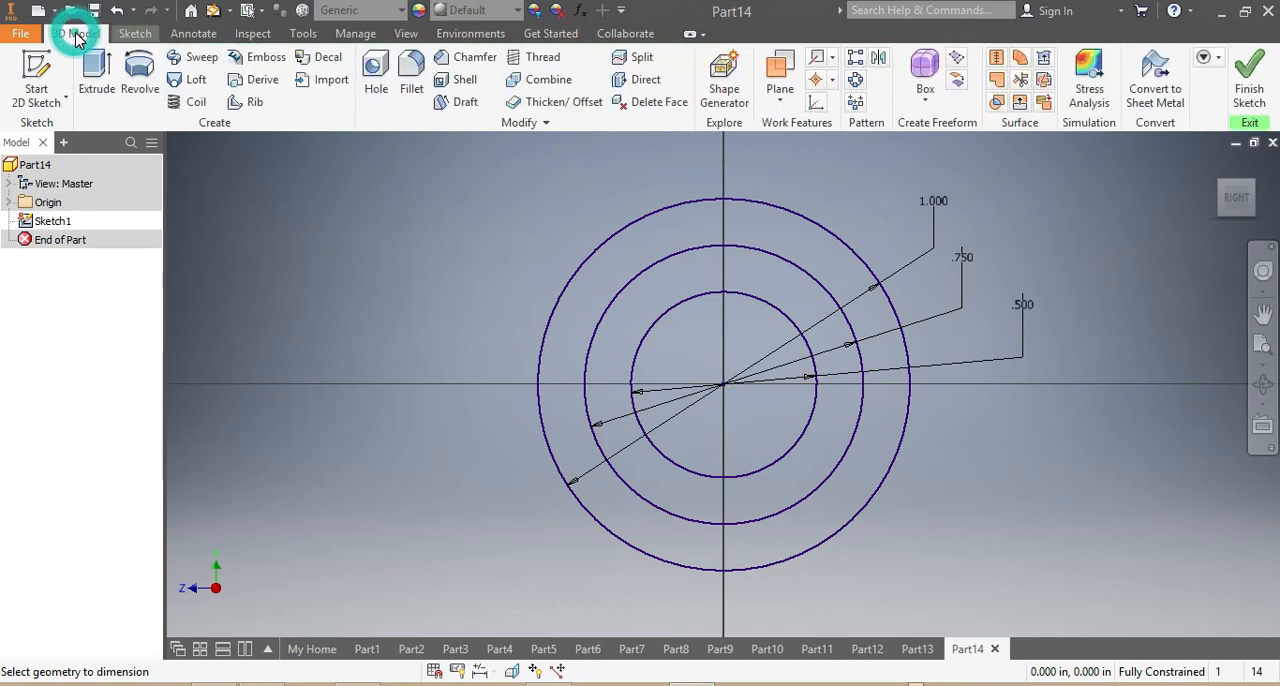
pyautogui.click(94, 68)
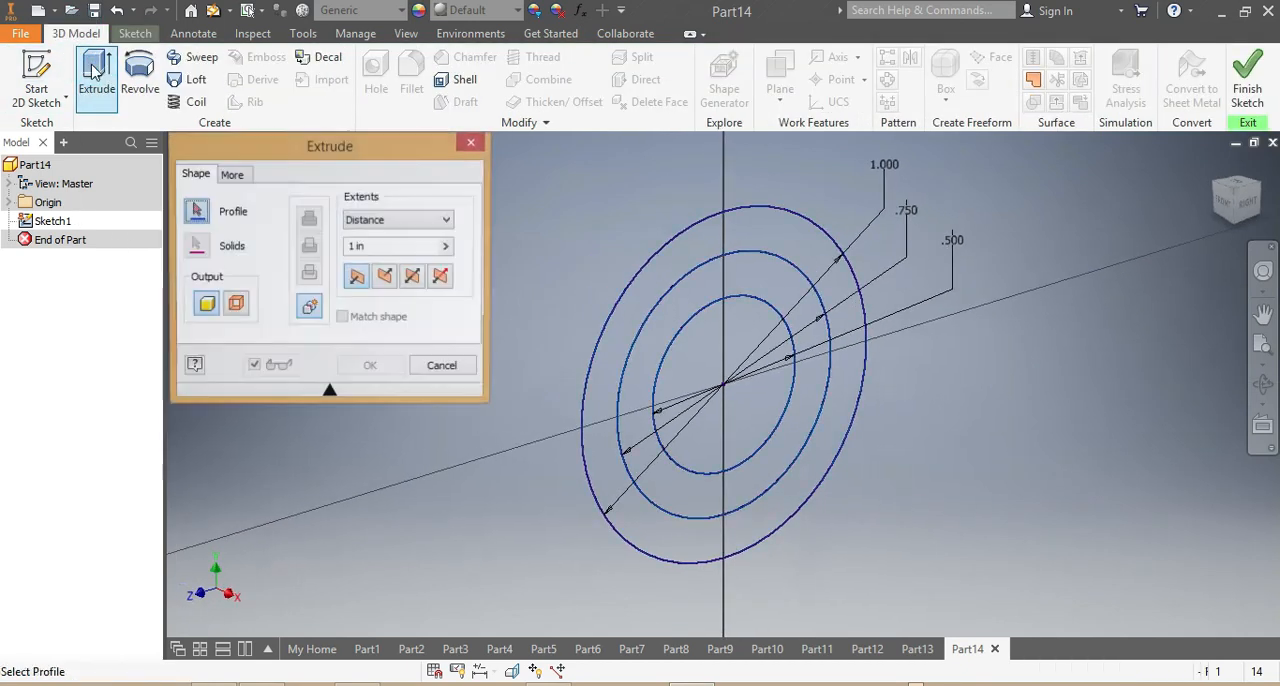
pyautogui.click(658, 281)
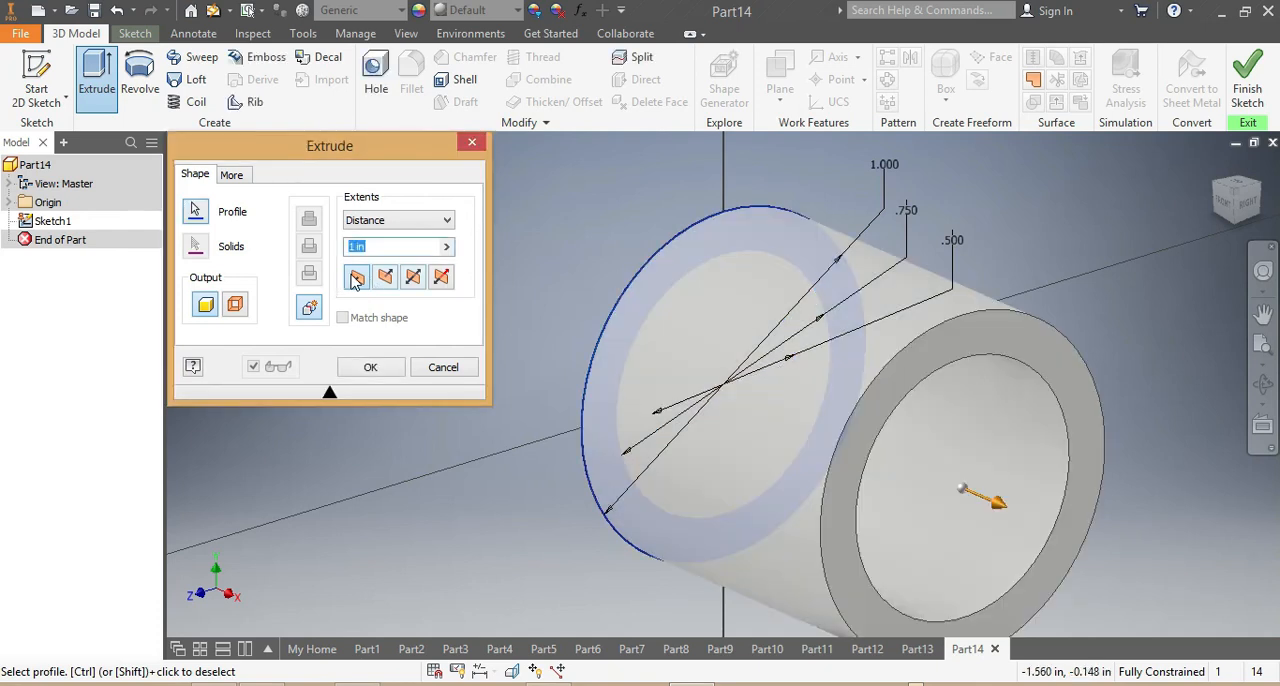
pyautogui.write('.1875')
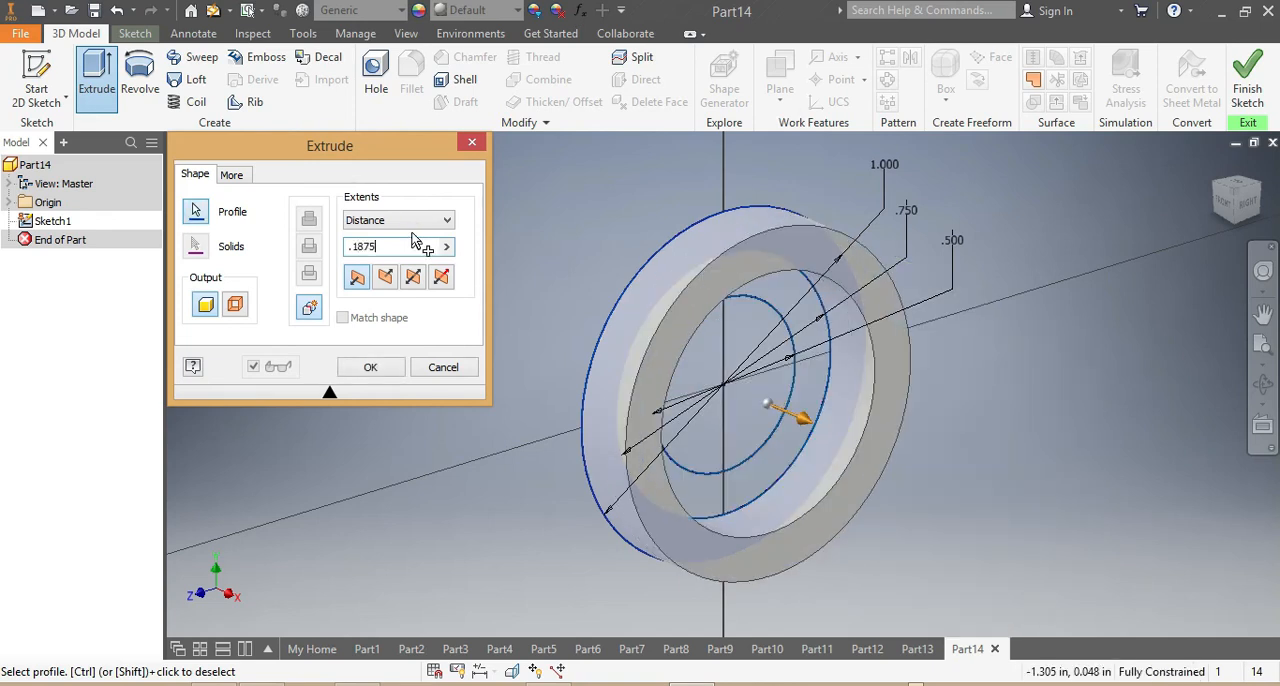
pyautogui.click(369, 369)
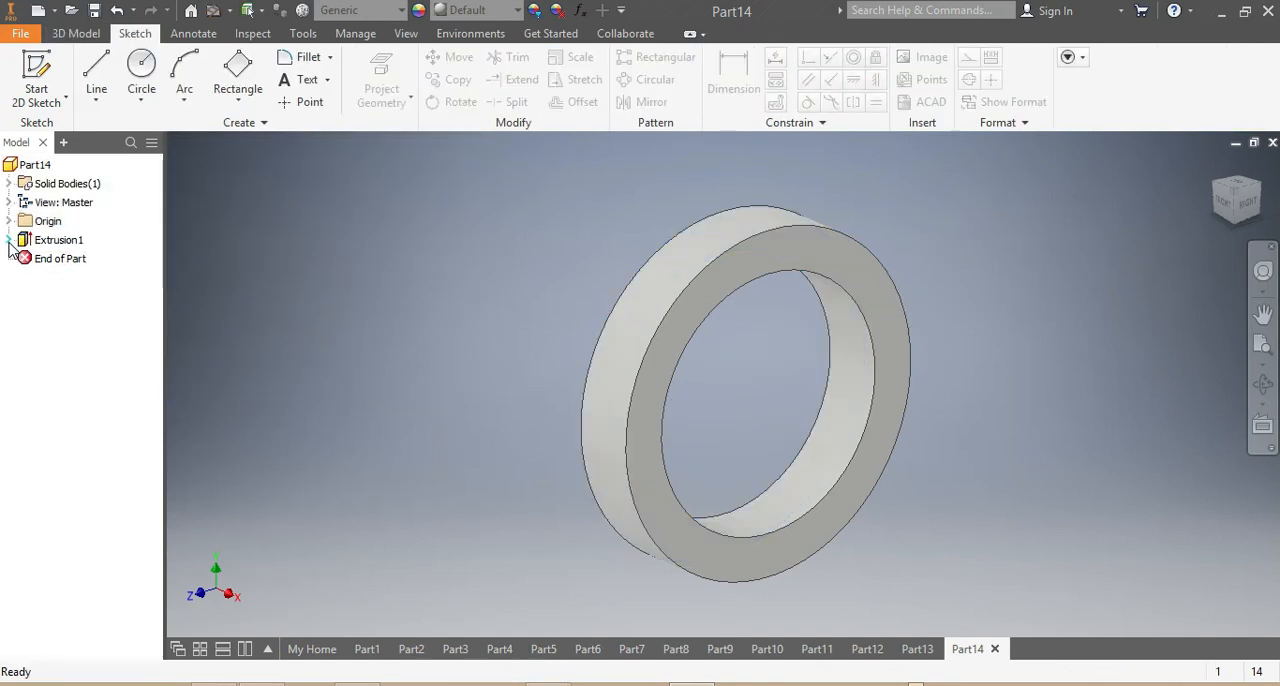
# Turn on the visibility of the sketch consumed by the first extrusion.
pyautogui.click(9, 240)
pyautogui.rightClick(57, 264)
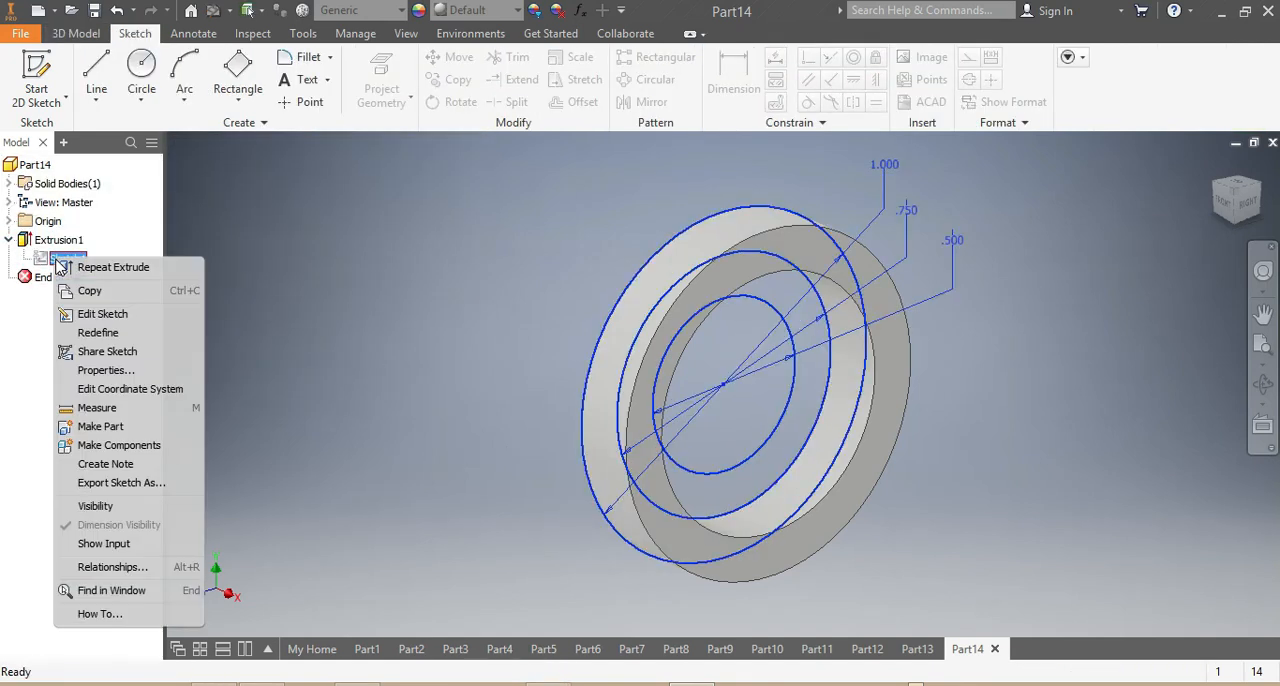
pyautogui.click(97, 506)
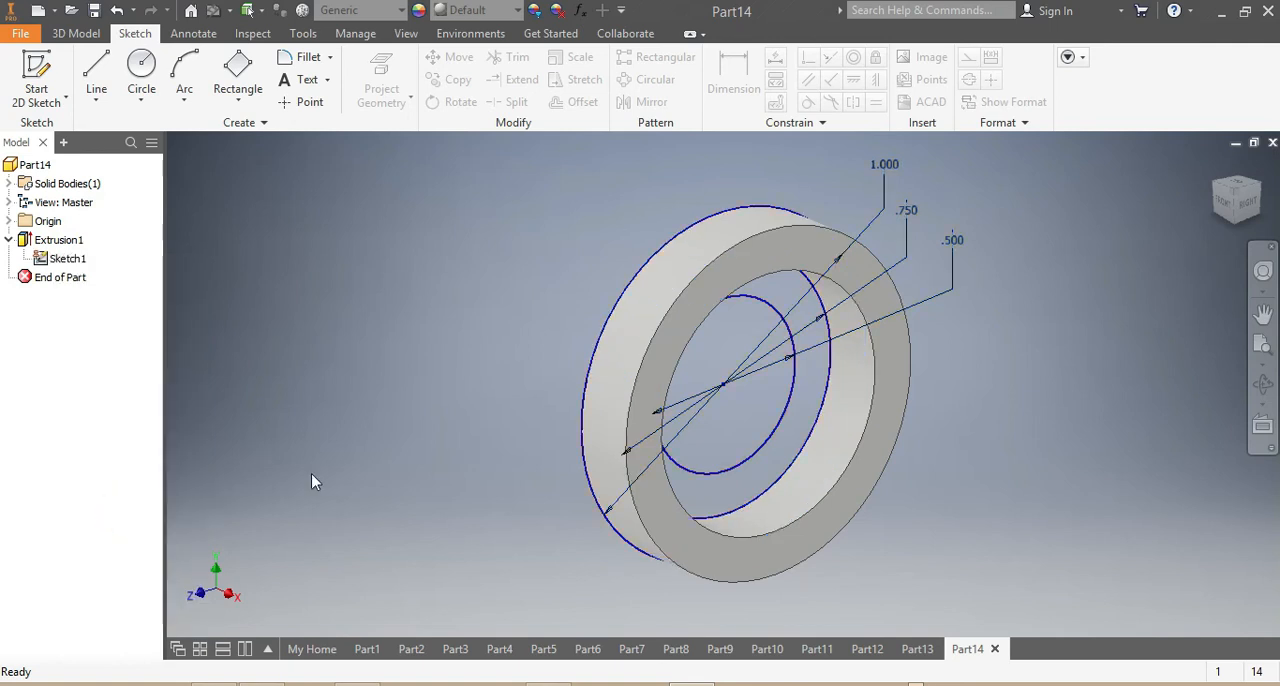
# Extrude the ring between the 0.75 in and 0.5 in circles by 0.5625 in, joined to the existing flange.
pyautogui.click(63, 35)
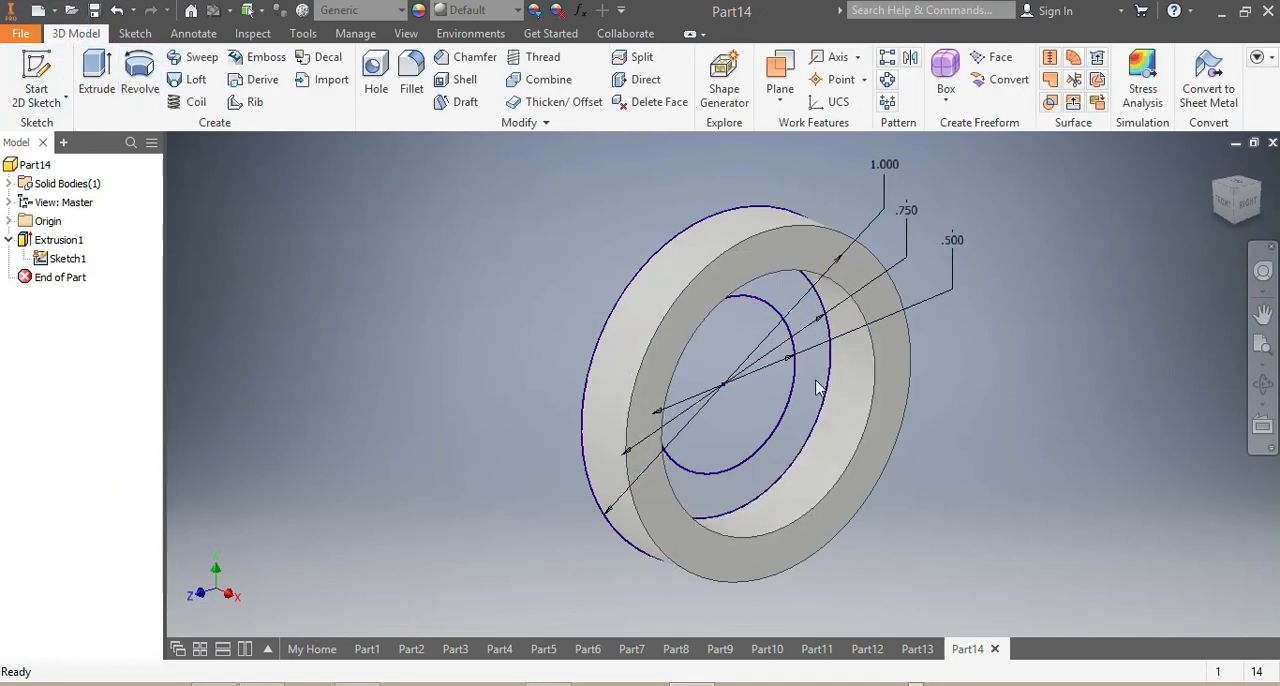
pyautogui.click(97, 75)
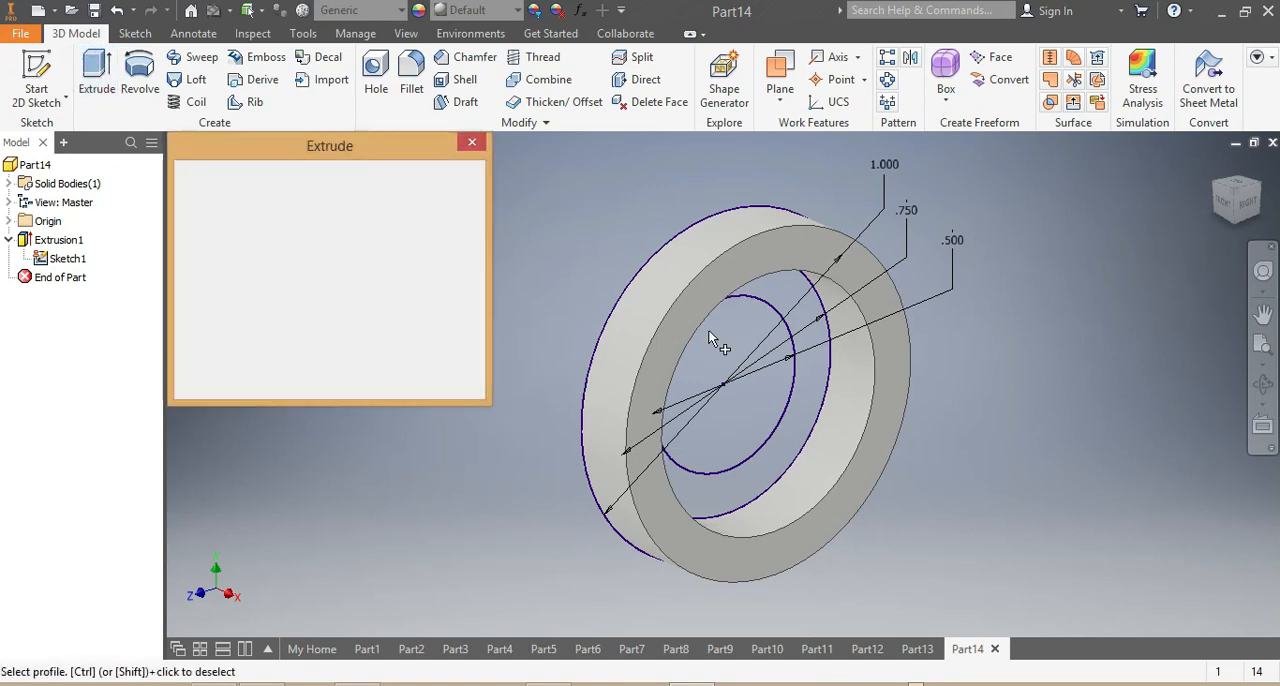
pyautogui.click(810, 390)
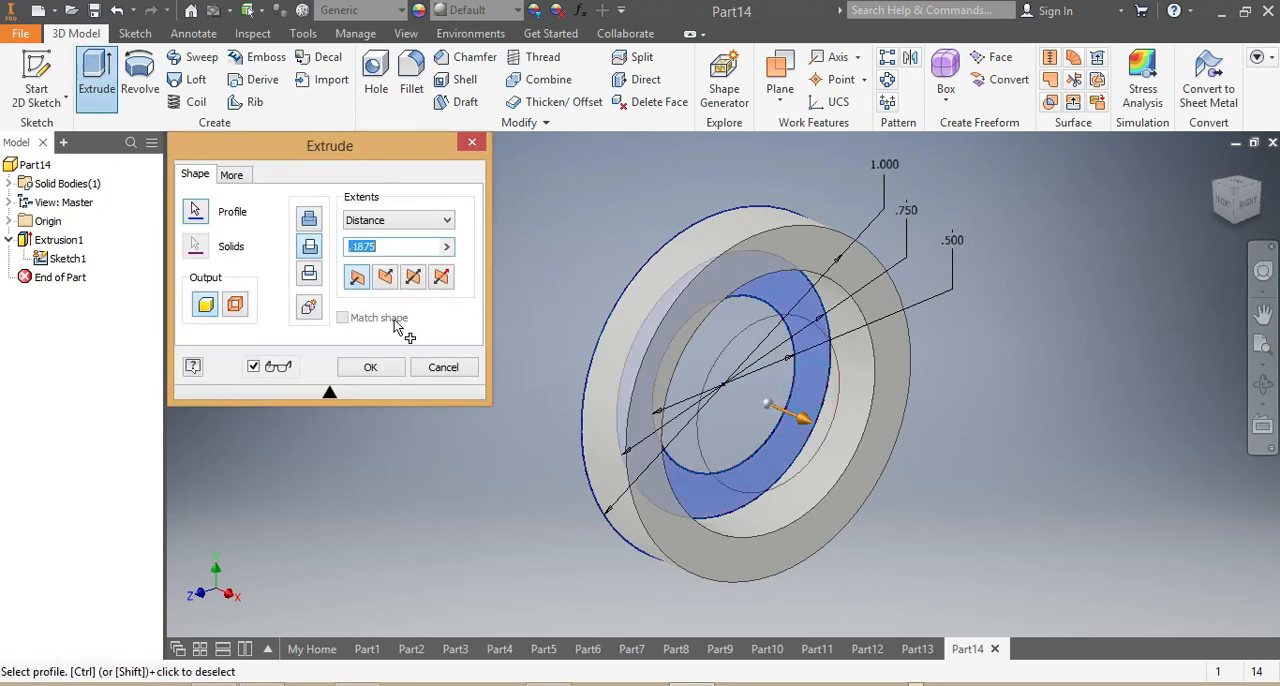
pyautogui.click(309, 219)
pyautogui.click(393, 249)
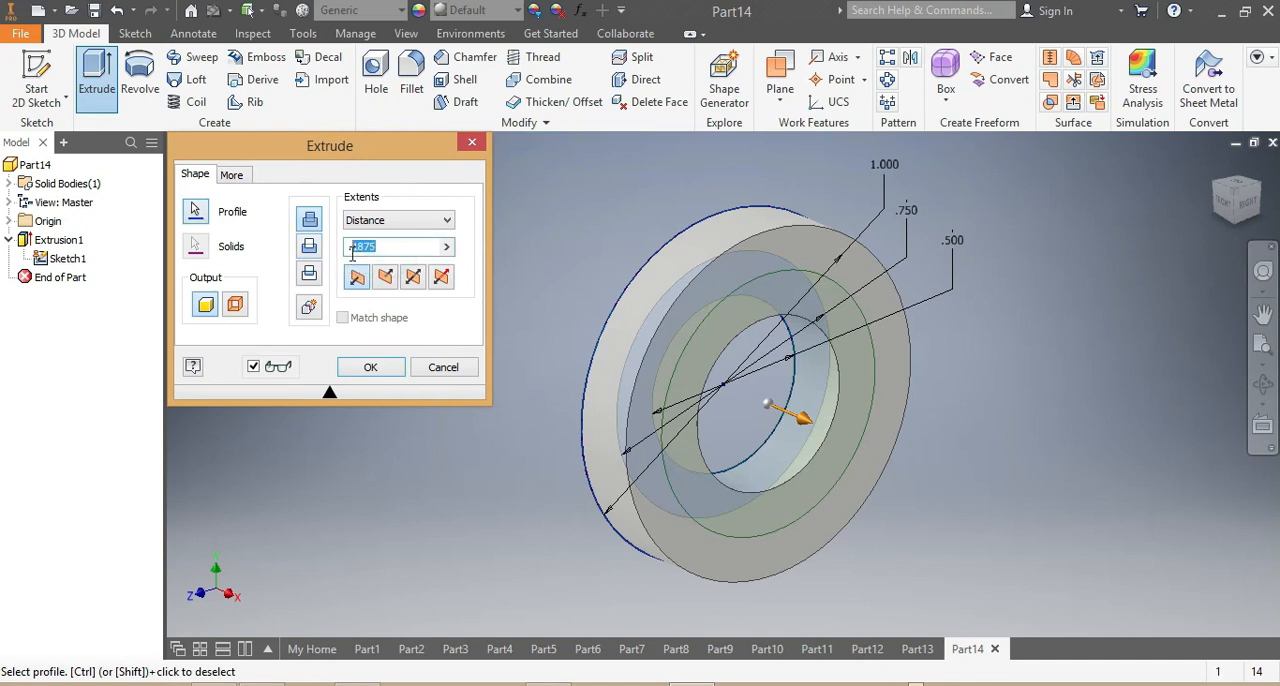
pyautogui.write('.5625')
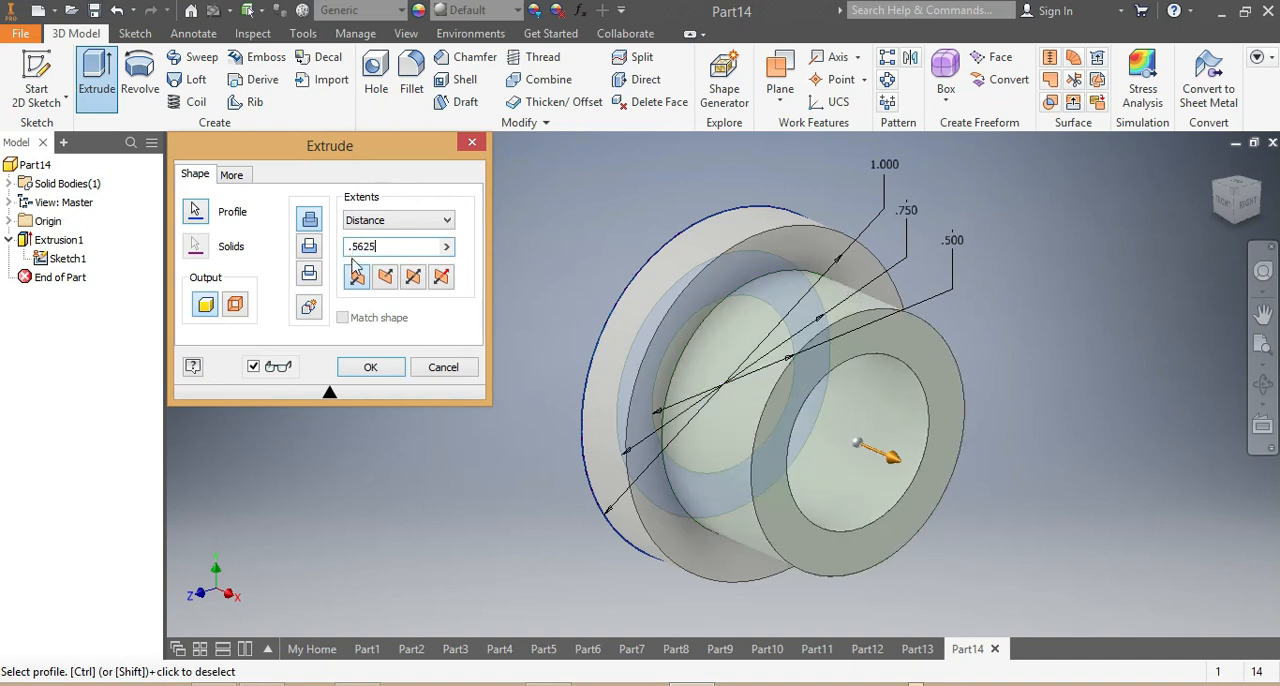
pyautogui.click(370, 367)
# Assign the Brass, Soft Yellow material to the part and inspect it from the back.
pyautogui.moveTo(1233, 221)
pyautogui.mouseDown()
pyautogui.moveTo(1112, 226)
pyautogui.moveTo(1135, 285)
pyautogui.moveTo(1168, 240)
pyautogui.moveTo(1095, 185)
pyautogui.moveTo(1140, 200)
pyautogui.moveTo(1139, 220)
pyautogui.mouseUp()
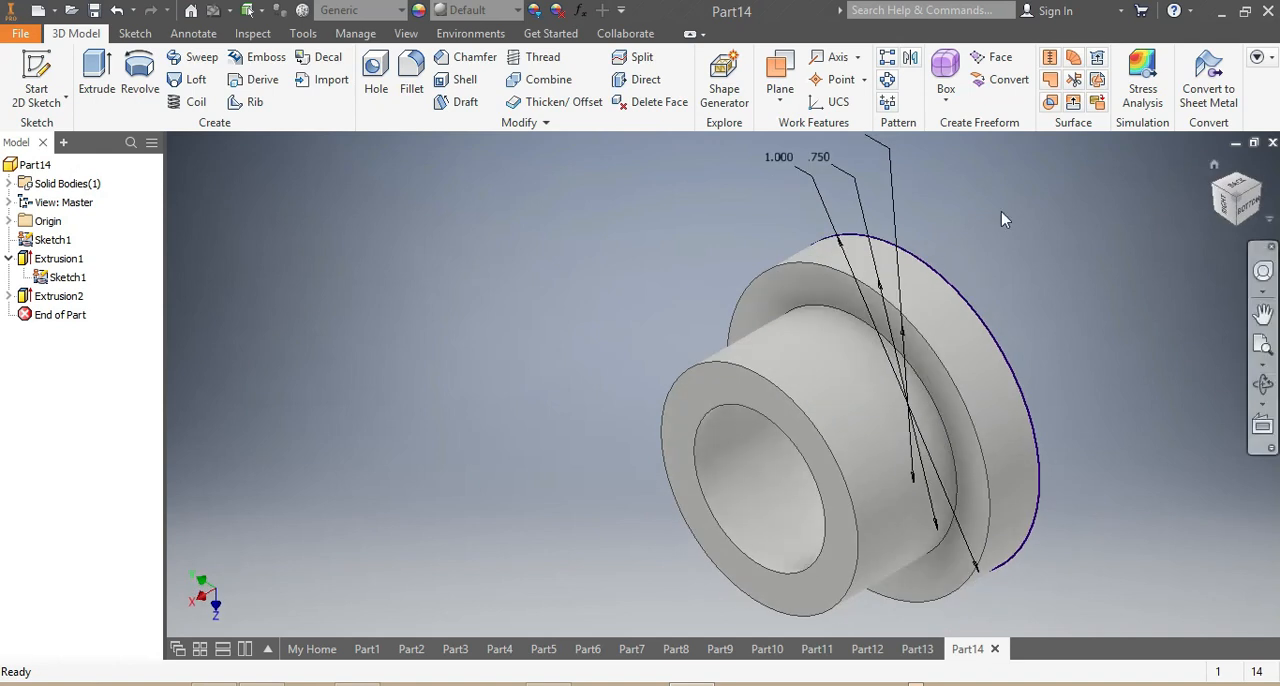
pyautogui.click(400, 12)
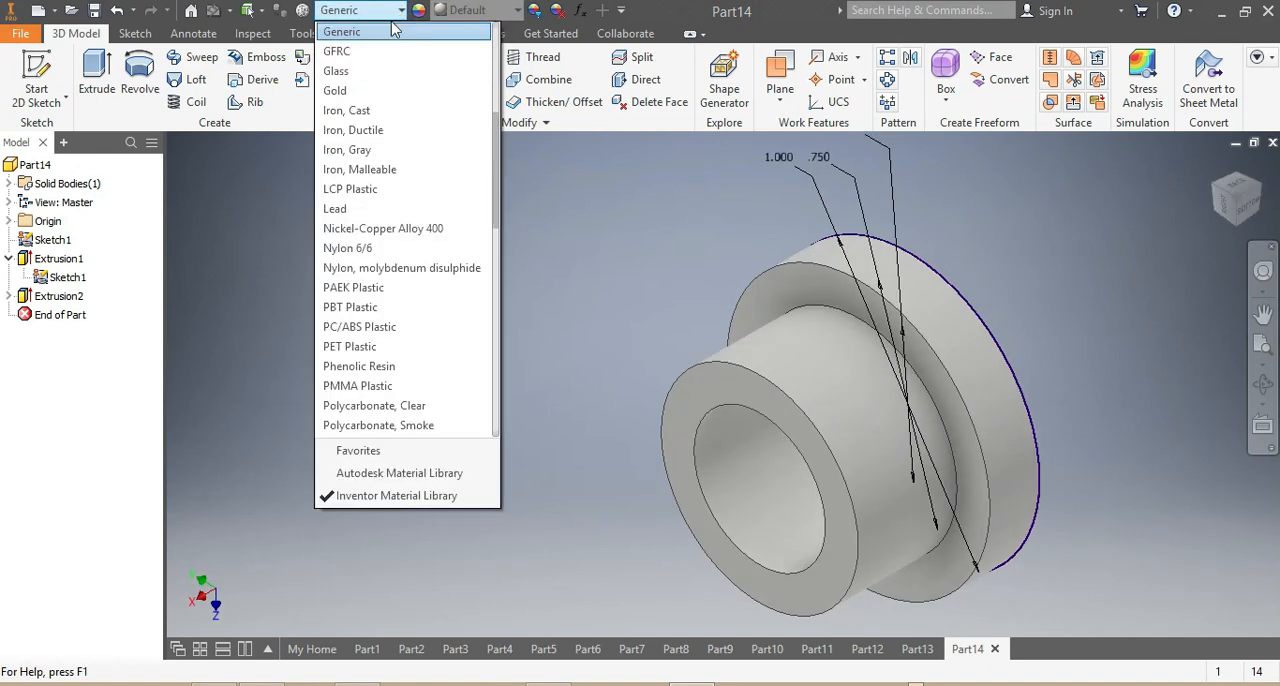
pyautogui.scroll(5, 408, 177)
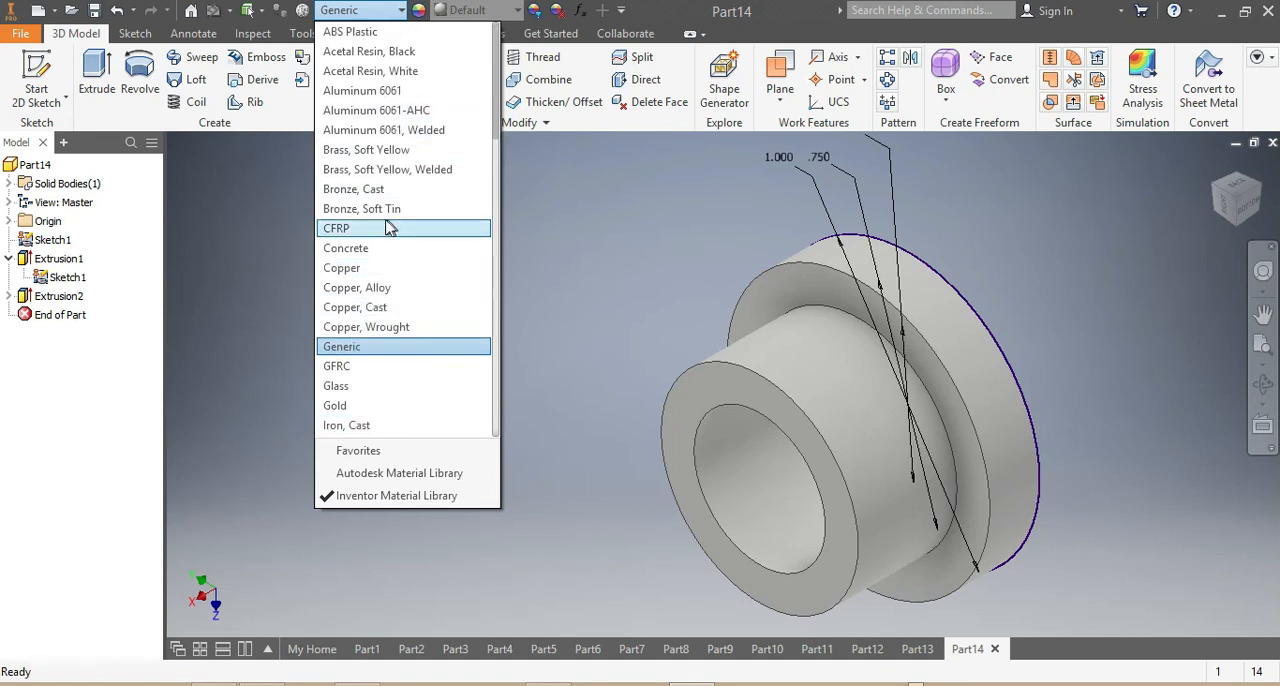
pyautogui.click(408, 152)
pyautogui.scroll(-5, 935, 448)
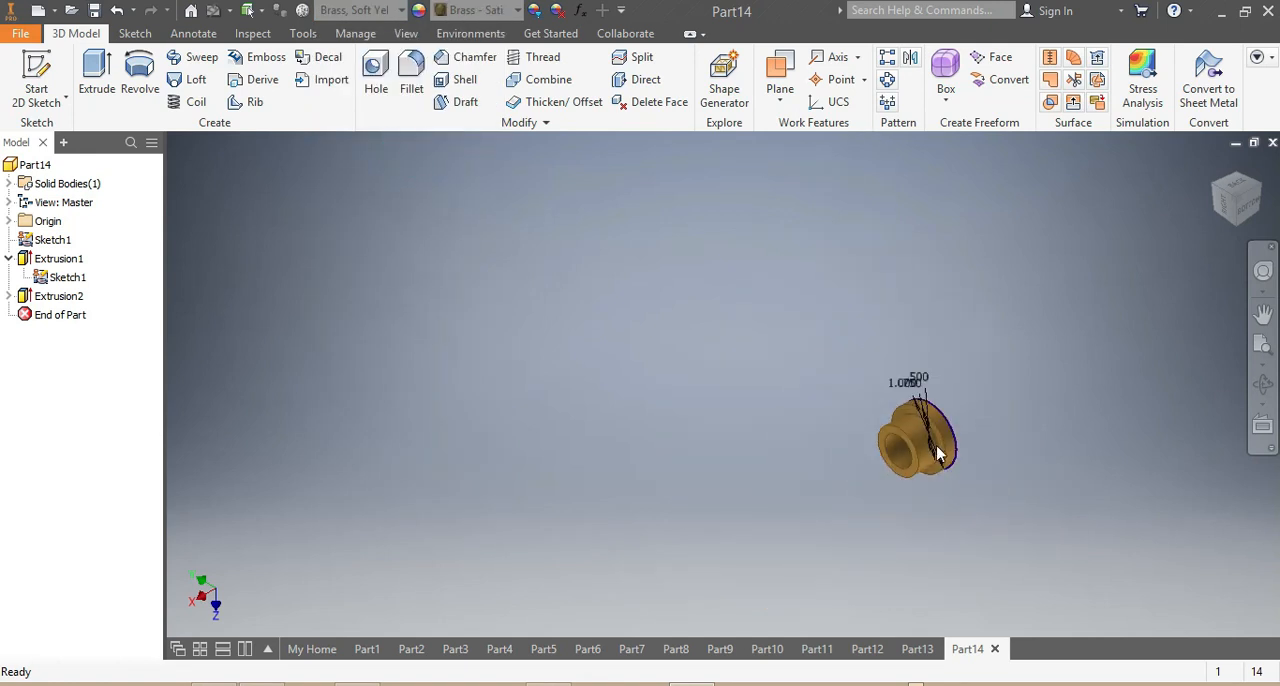
pyautogui.scroll(5, 950, 462)
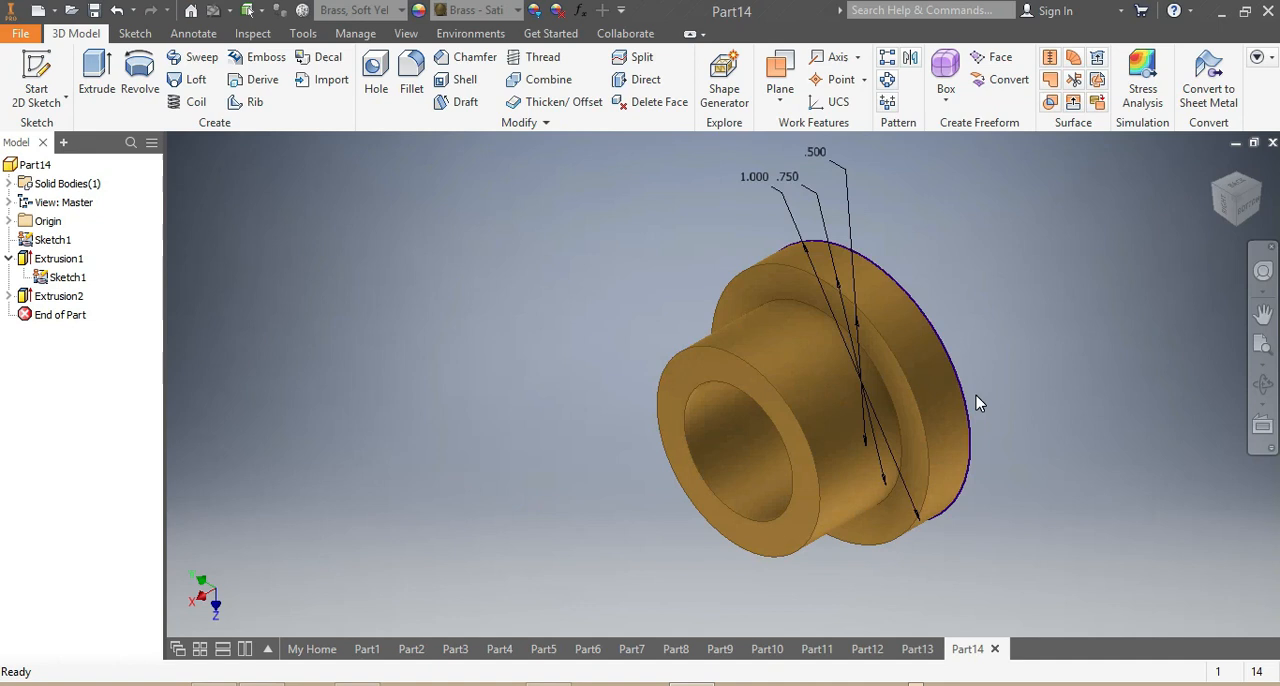
pyautogui.click(1249, 208)
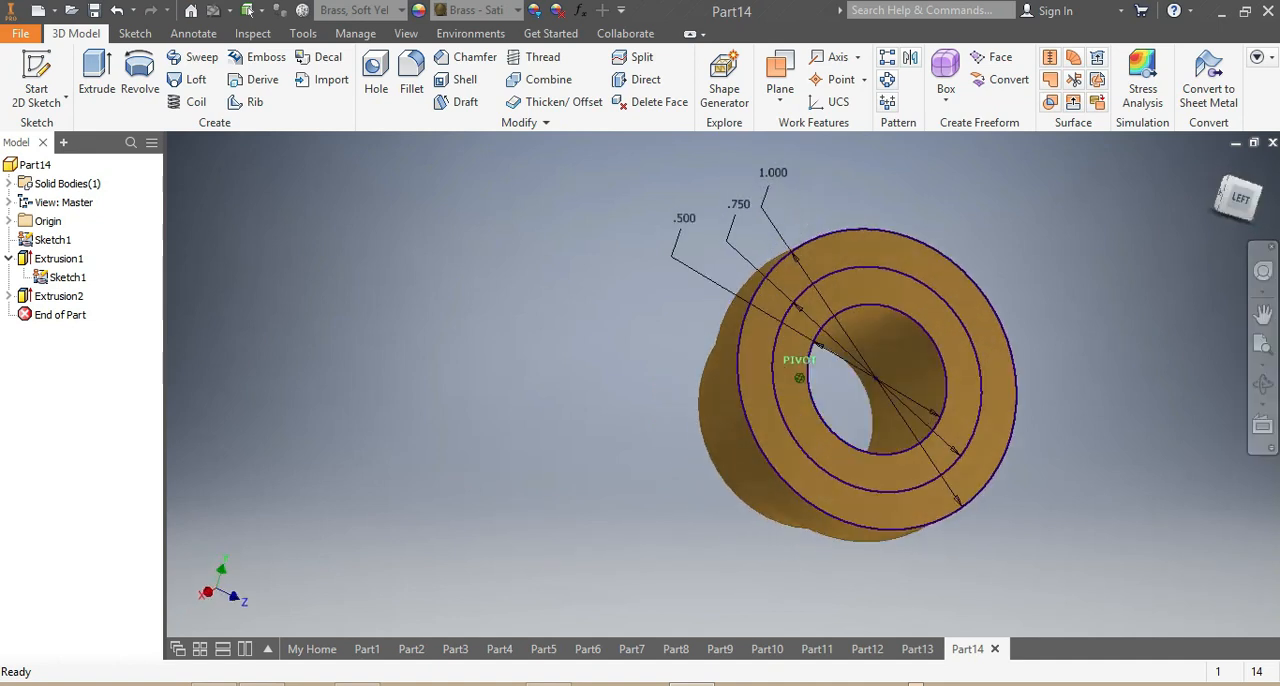